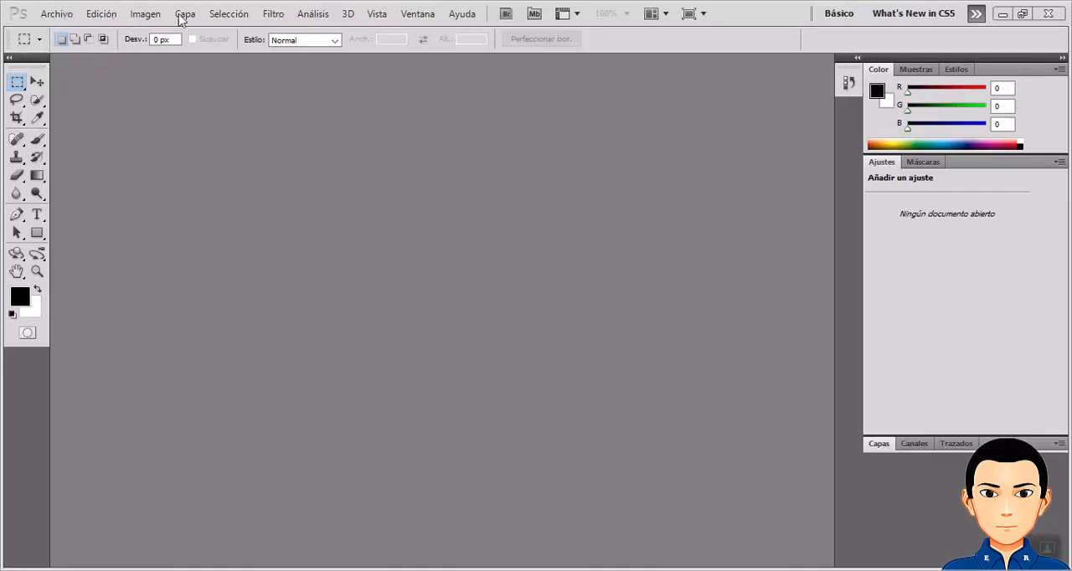
pyautogui.click(62, 22)
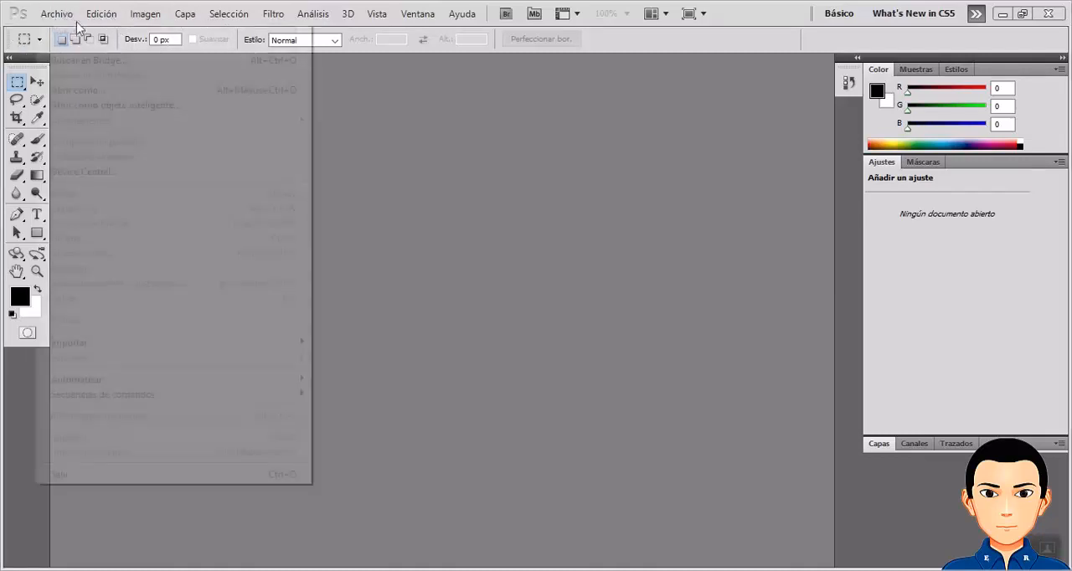
pyautogui.moveTo(144, 13)
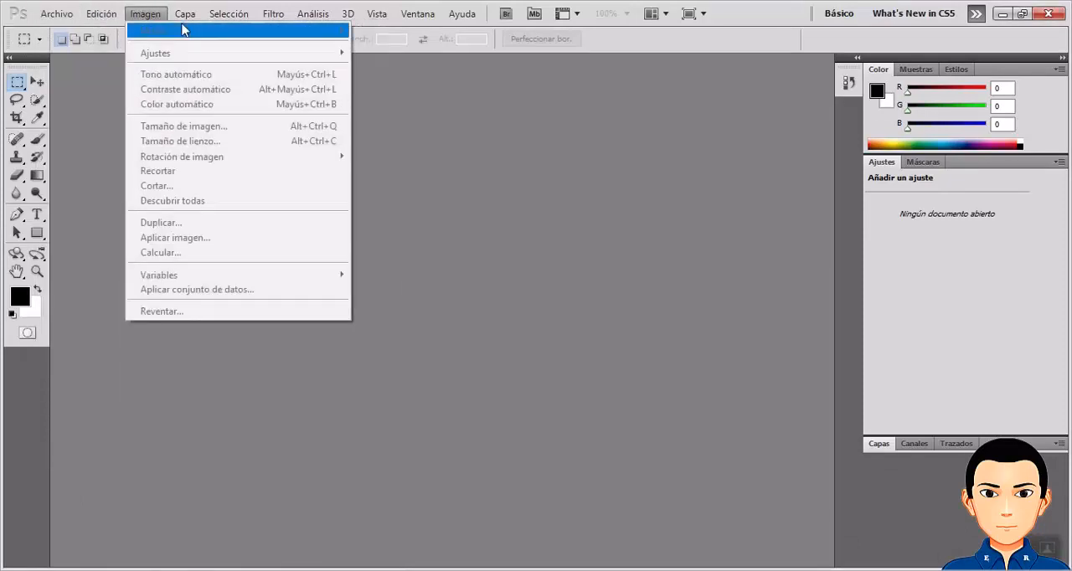
pyautogui.moveTo(424, 18)
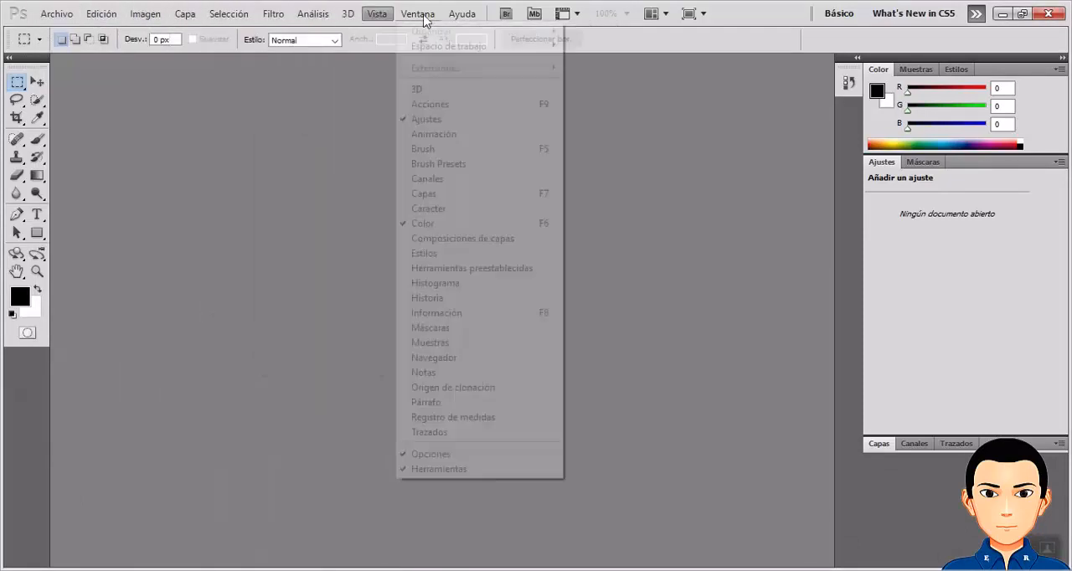
pyautogui.moveTo(462, 13)
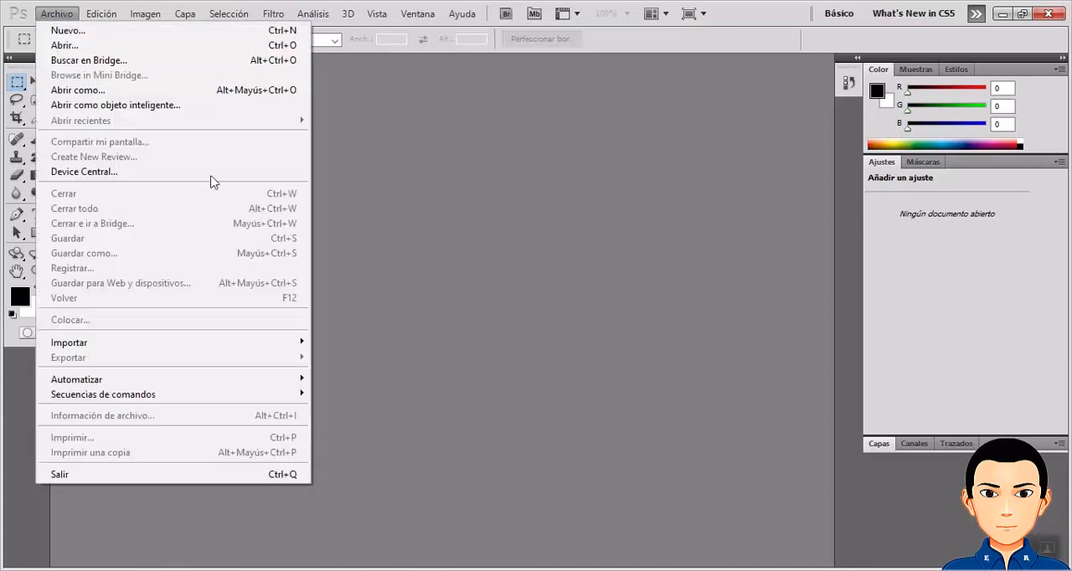
pyautogui.click(444, 166)
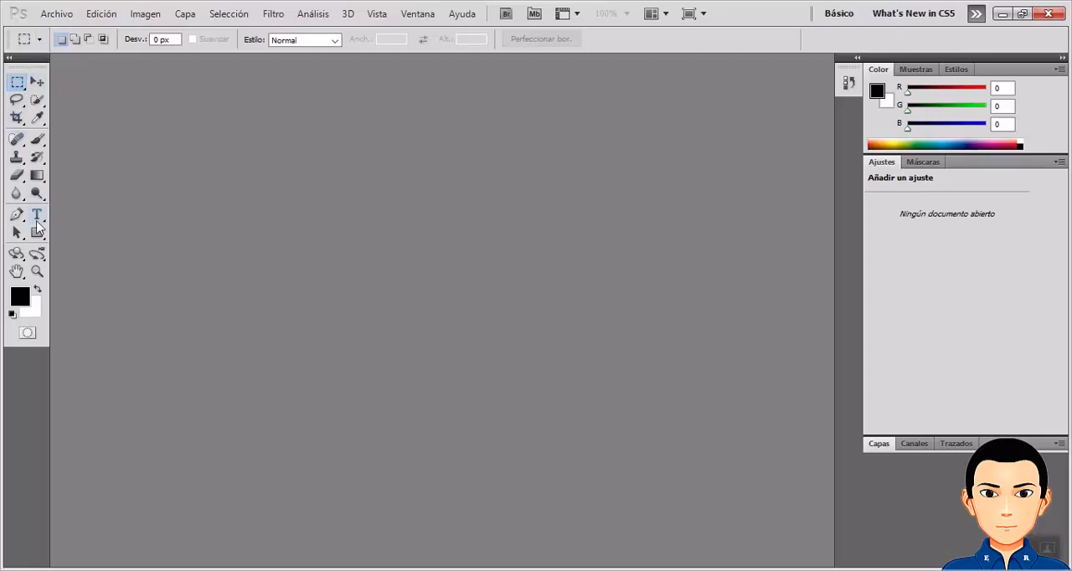
# Switch the toolbox to a single column and restore its two-column layout.
pyautogui.click(10, 58)
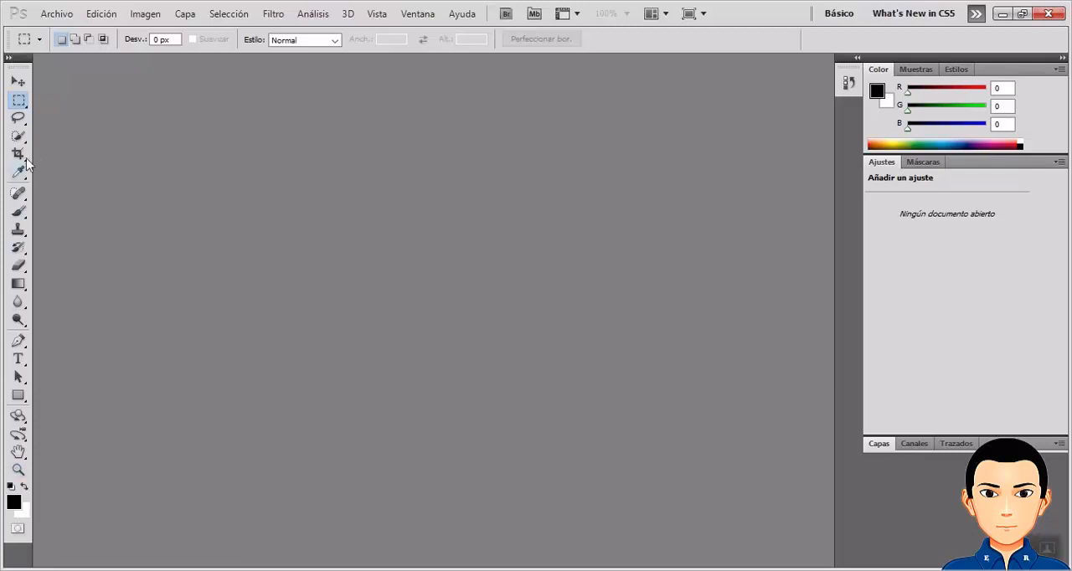
pyautogui.click(8, 58)
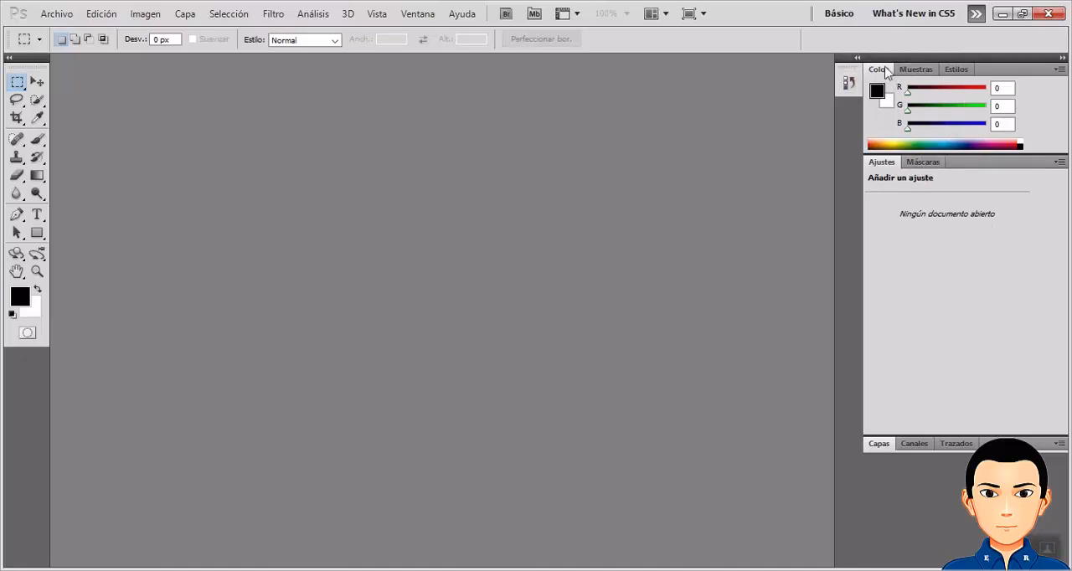
# View the Muestras and Estilos panels, and briefly expand the collapsed Historia panel.
pyautogui.click(913, 70)
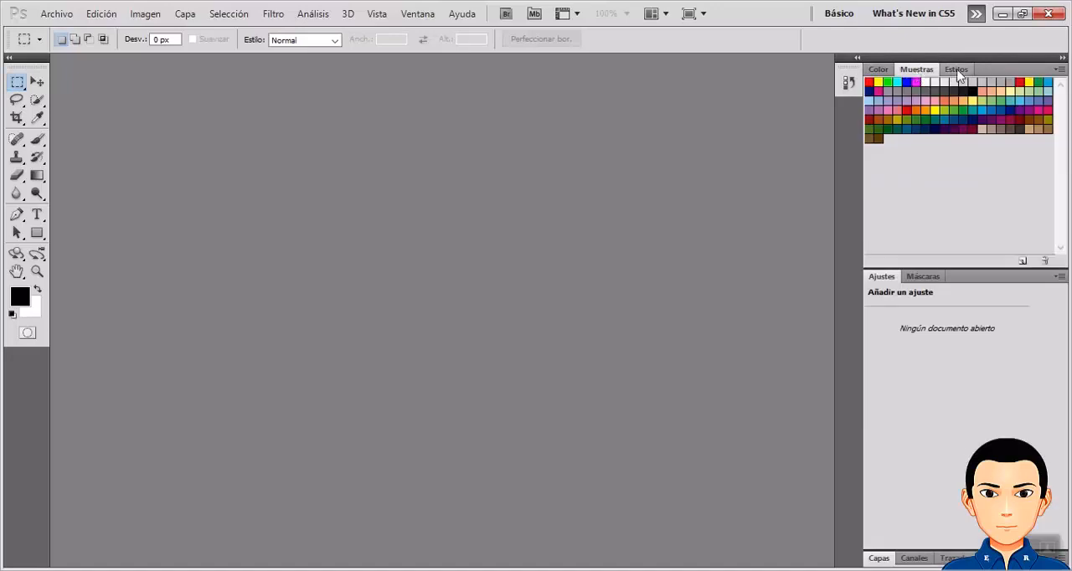
pyautogui.click(957, 71)
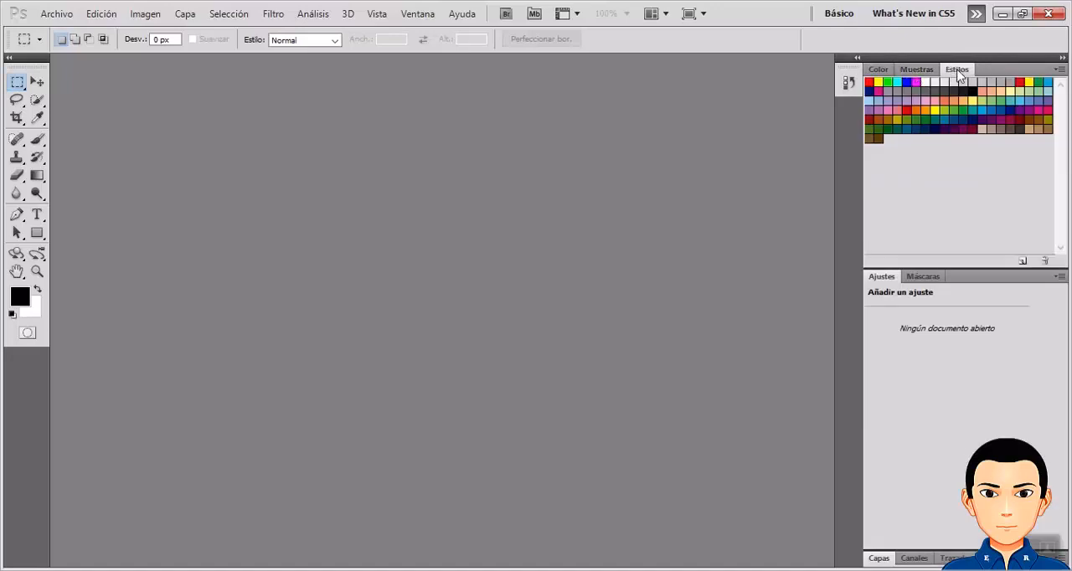
pyautogui.click(859, 59)
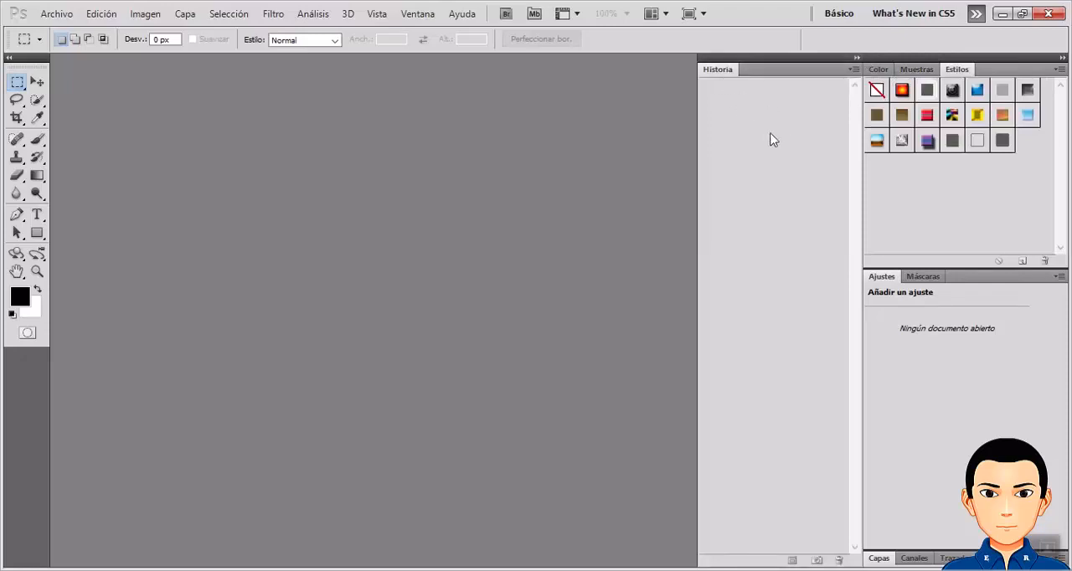
pyautogui.click(857, 60)
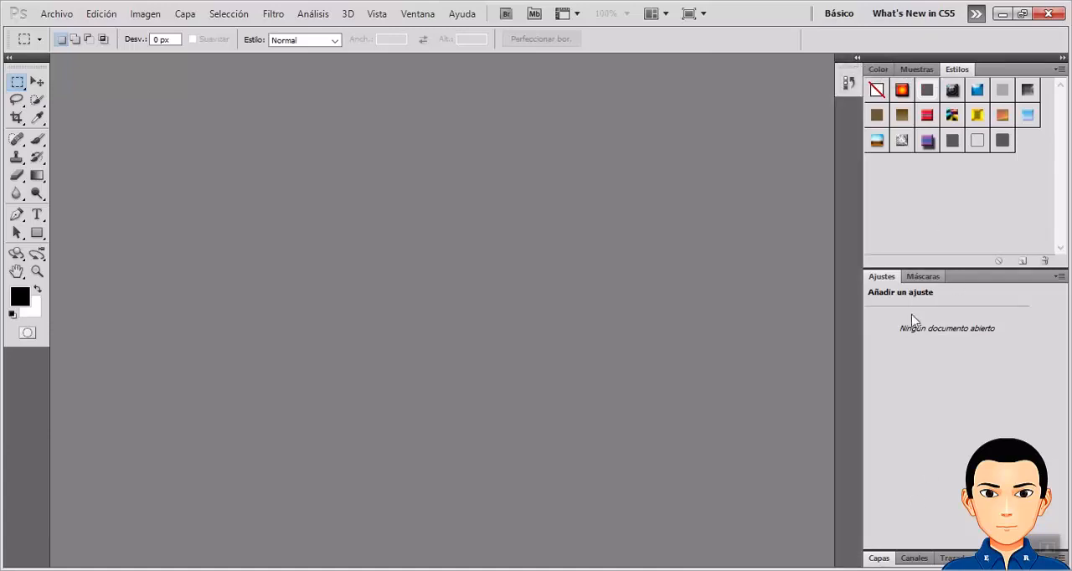
# Detach the Capas panel, dock it as its own column beside the Estilos group, and collapse the outer panel column to icons.
pyautogui.click(886, 557)
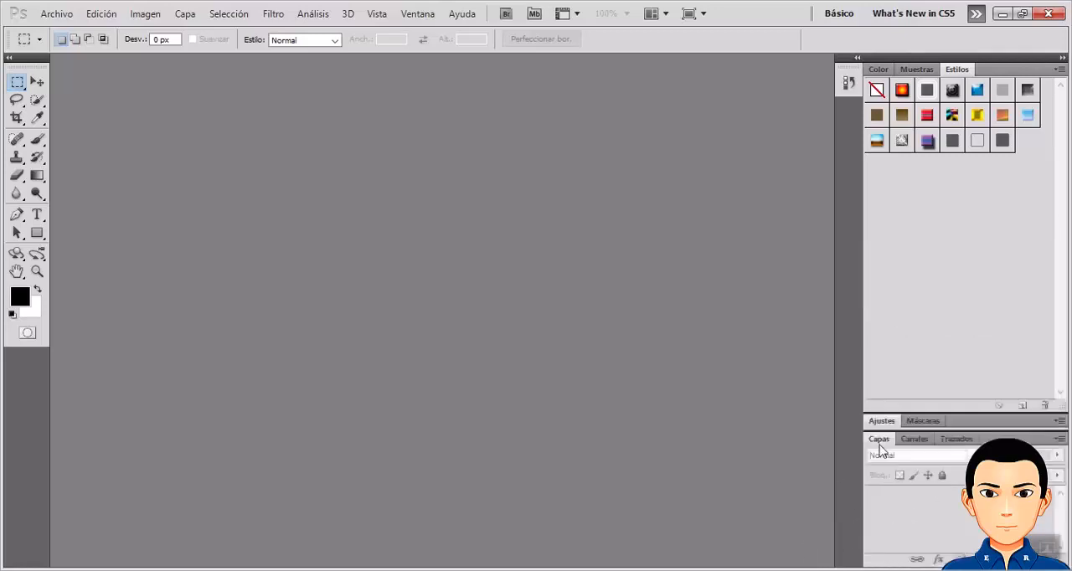
pyautogui.click(879, 446)
pyautogui.moveTo(877, 441); pyautogui.dragTo(659, 117)
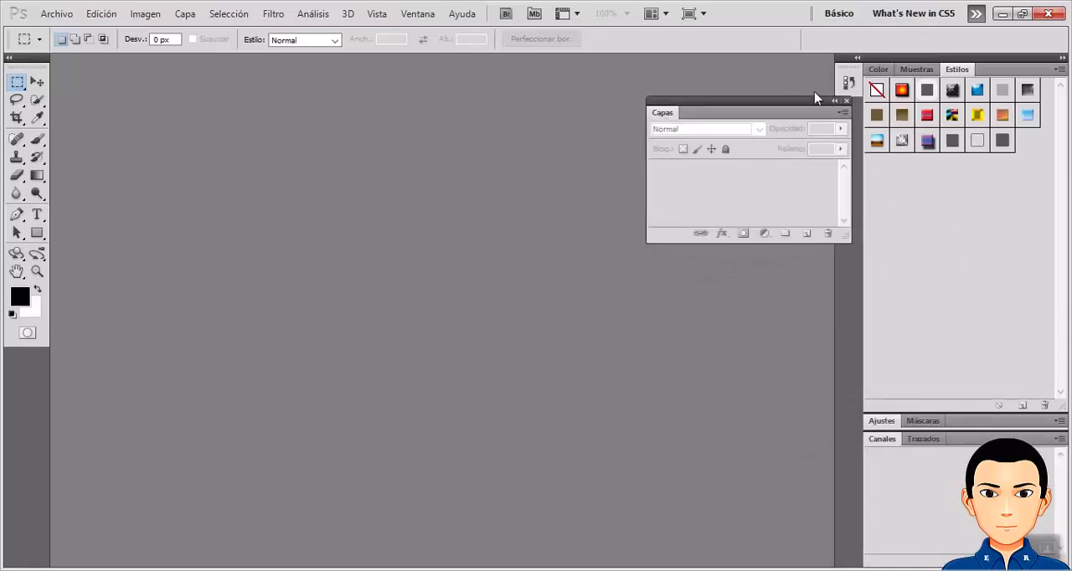
pyautogui.moveTo(813, 108); pyautogui.dragTo(867, 68)
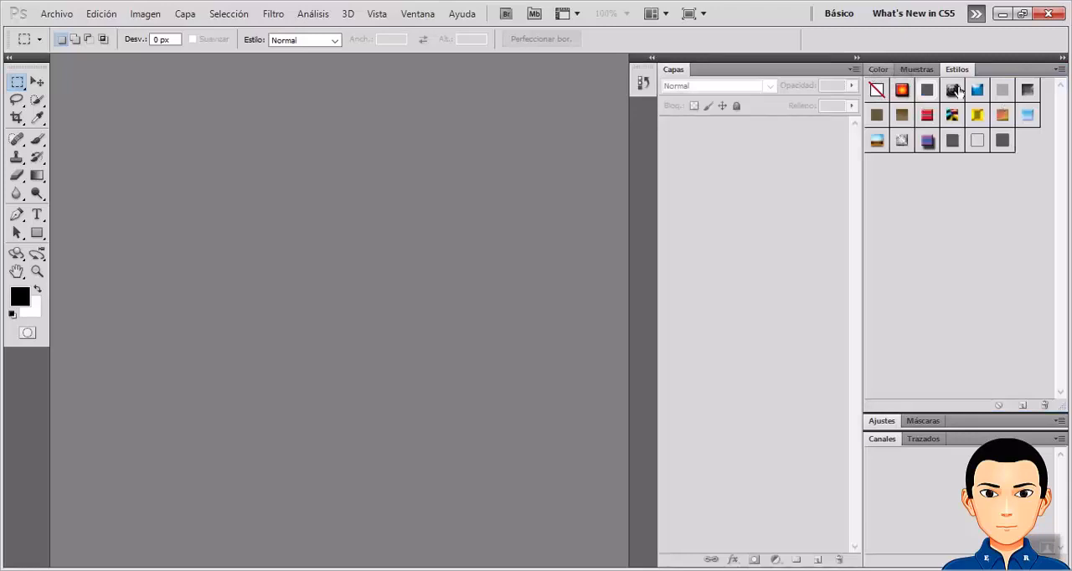
pyautogui.click(1062, 57)
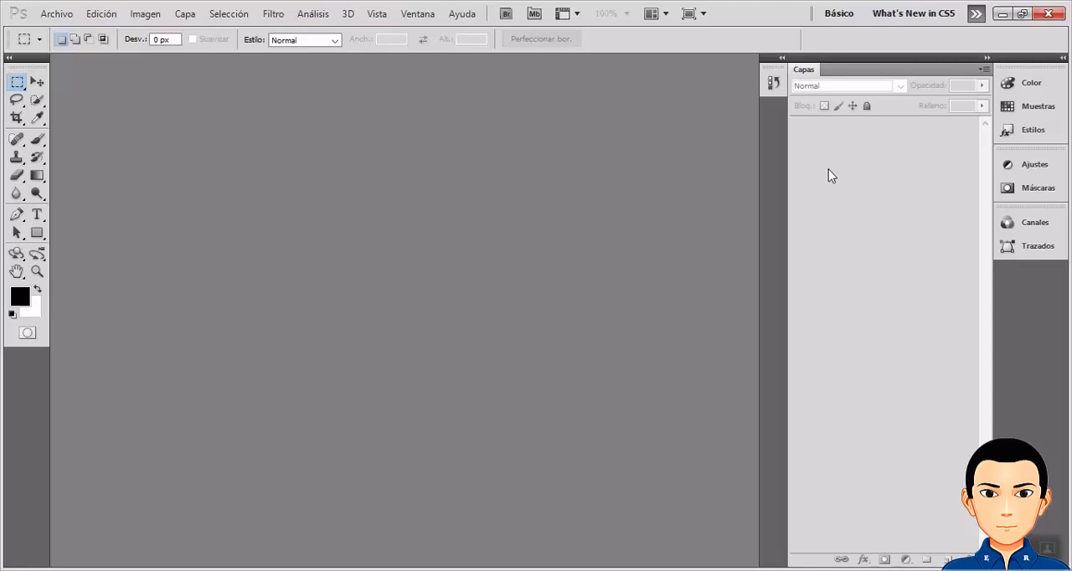
# Start a new document and reposition its settings dialog.
pyautogui.click(60, 17)
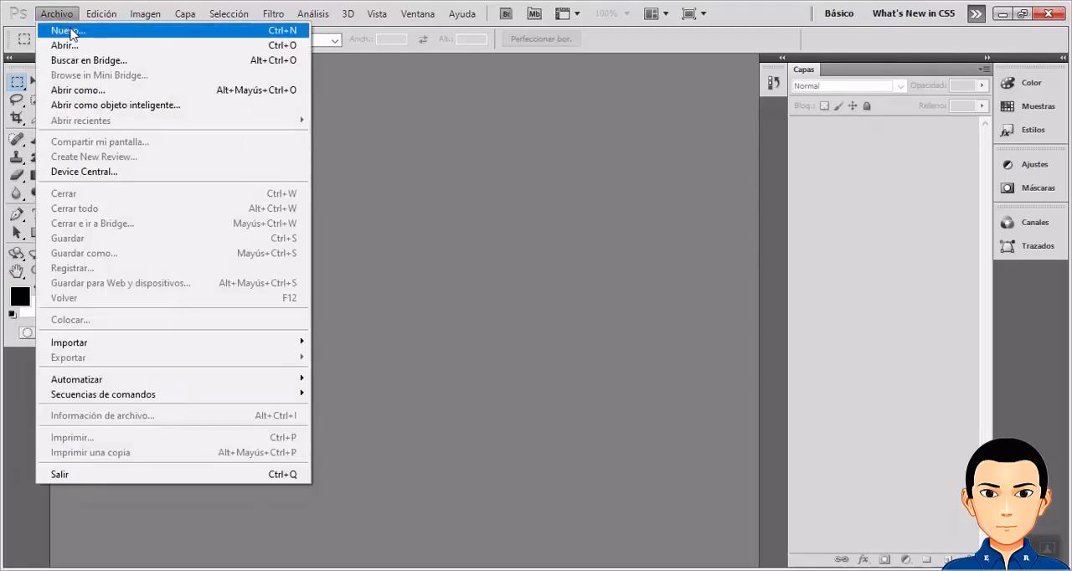
pyautogui.click(282, 32)
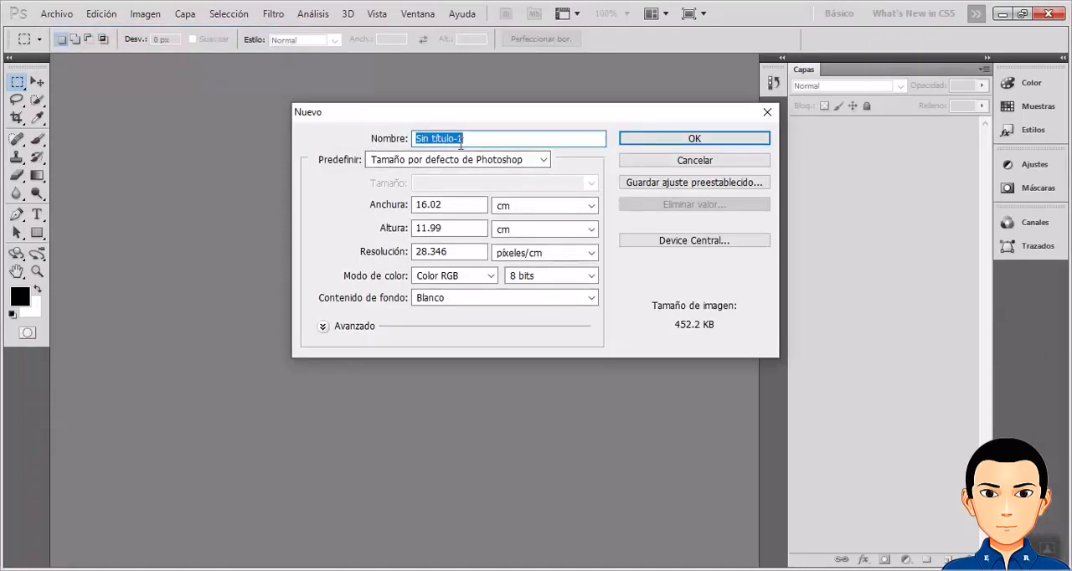
pyautogui.moveTo(473, 121); pyautogui.dragTo(401, 123)
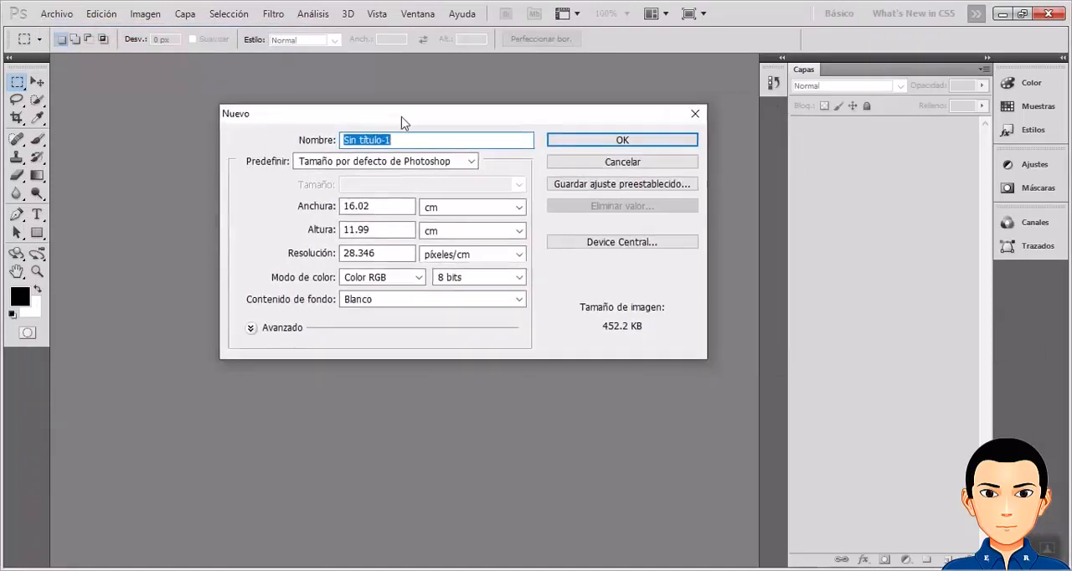
# Examine the new document's preset, width, height, resolution, color mode and measurement unit options.
pyautogui.click(471, 161)
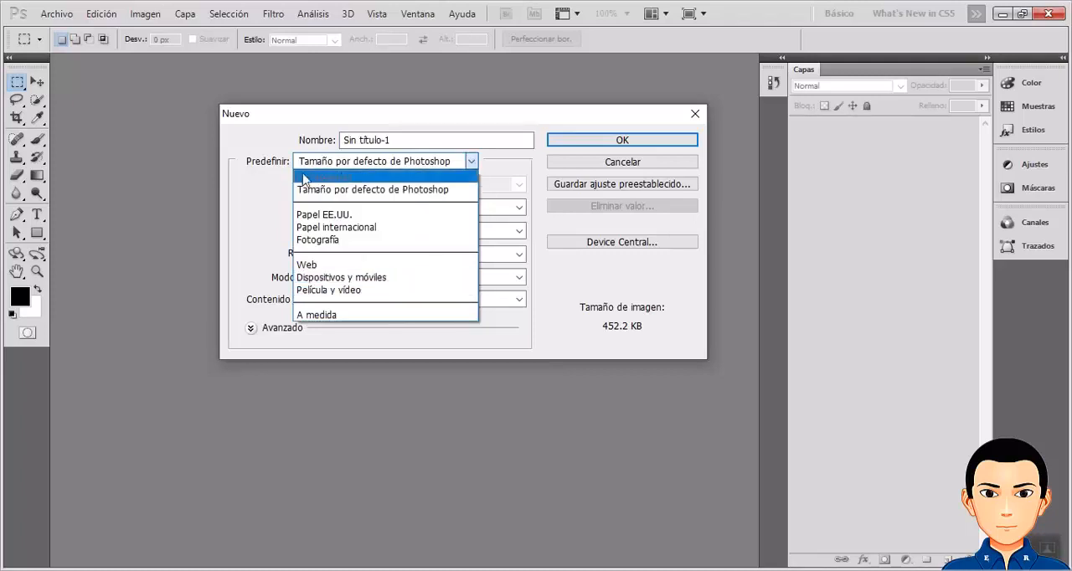
pyautogui.click(479, 165)
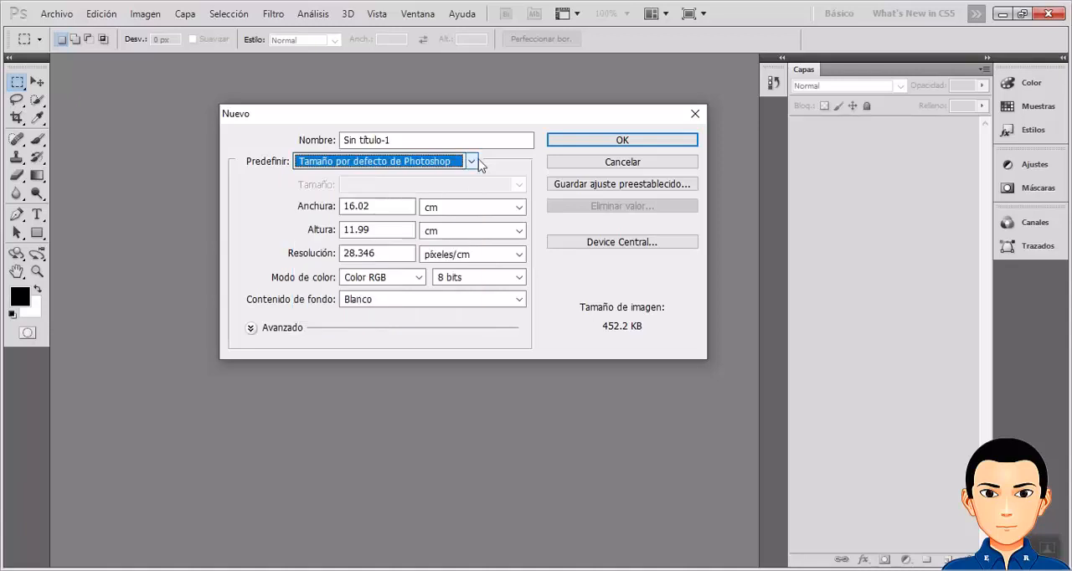
pyautogui.doubleClick(385, 206)
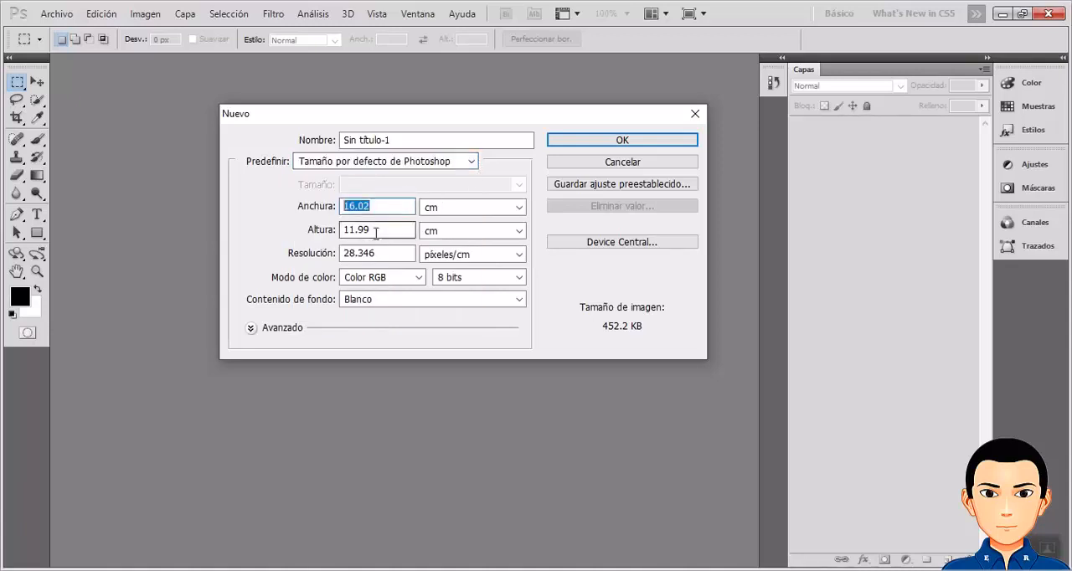
pyautogui.doubleClick(376, 231)
pyautogui.doubleClick(368, 253)
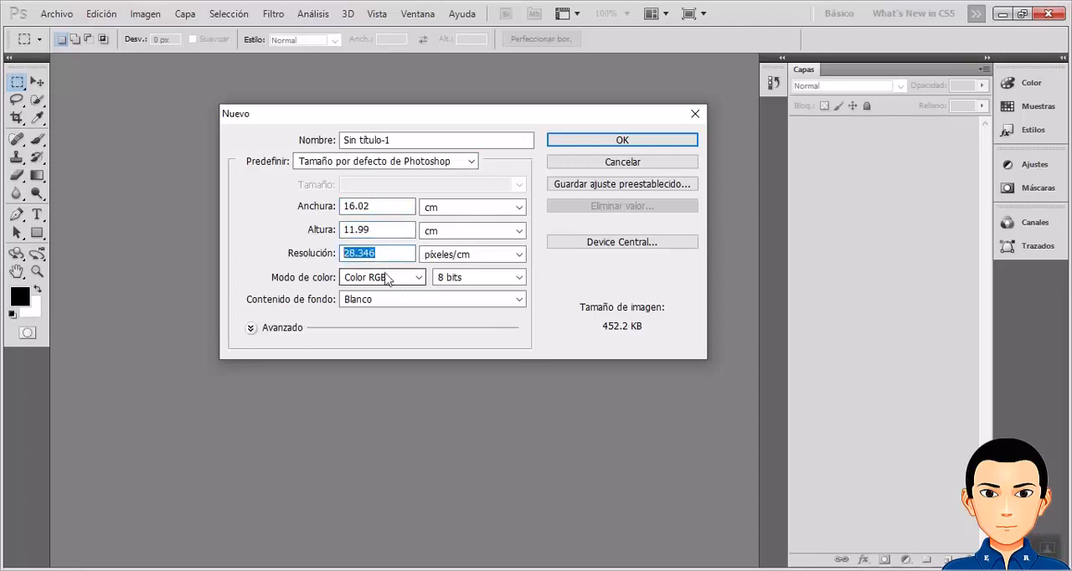
pyautogui.click(417, 279)
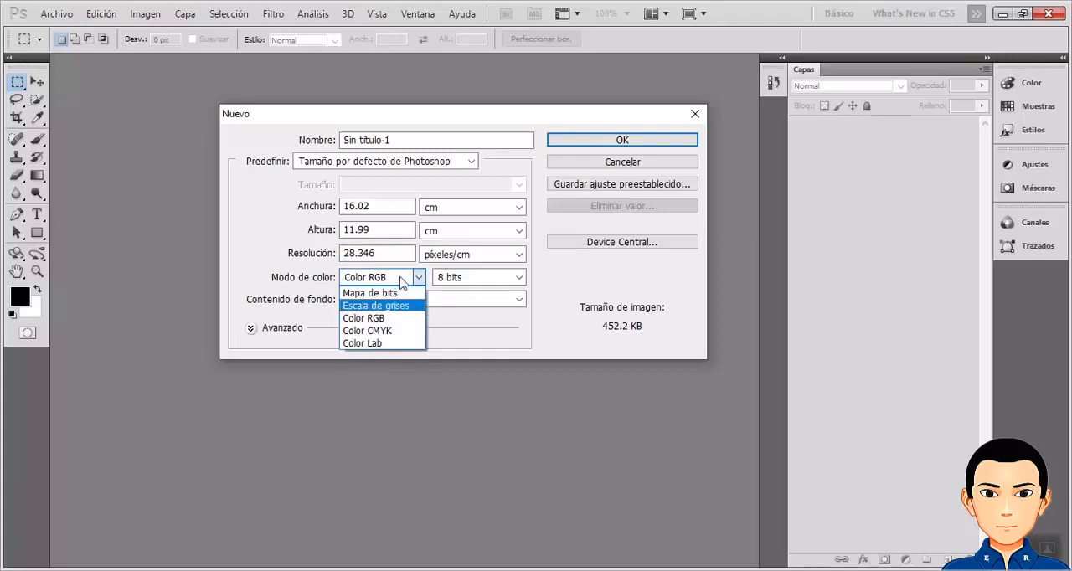
pyautogui.click(419, 280)
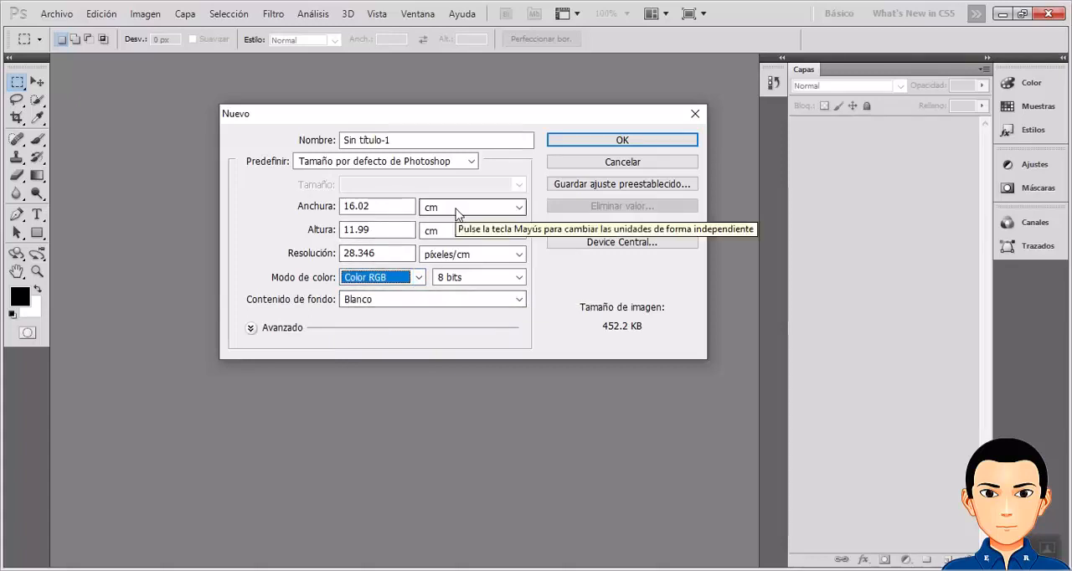
pyautogui.click(519, 207)
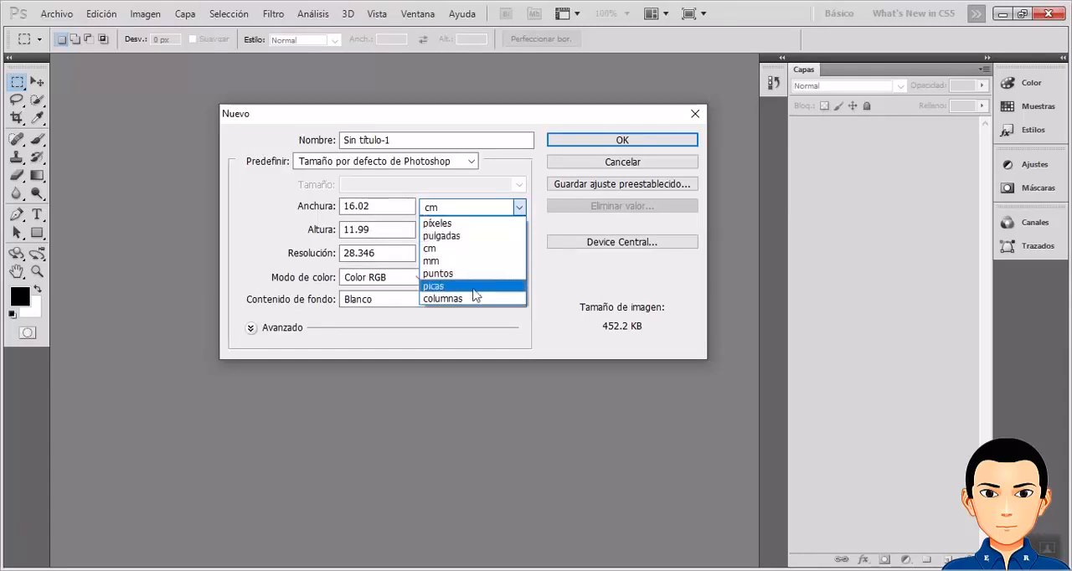
pyautogui.click(520, 206)
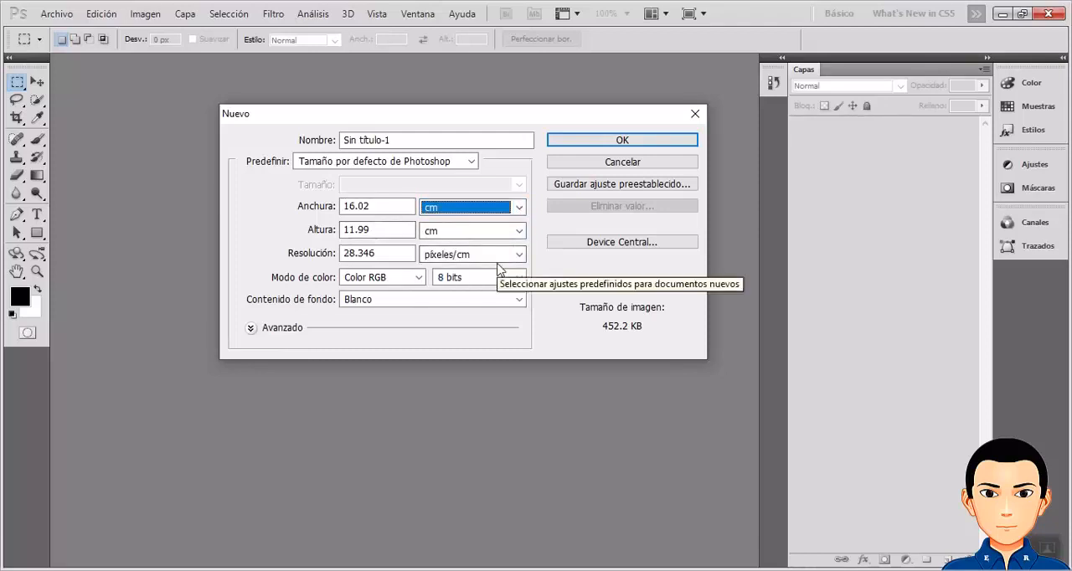
# Expand the advanced document options and set the width and height units to pulgadas.
pyautogui.click(251, 328)
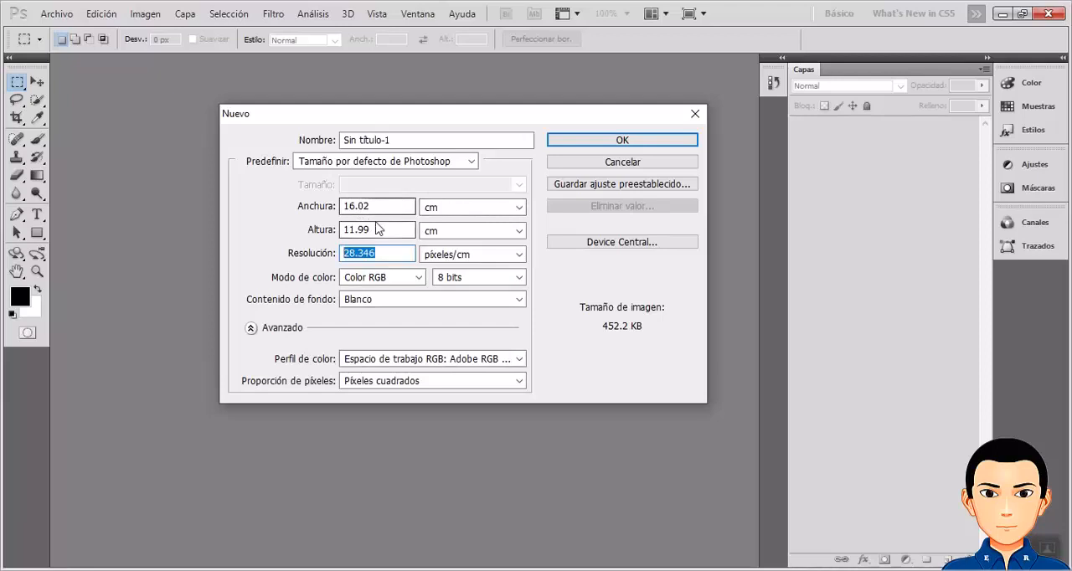
pyautogui.click(519, 207)
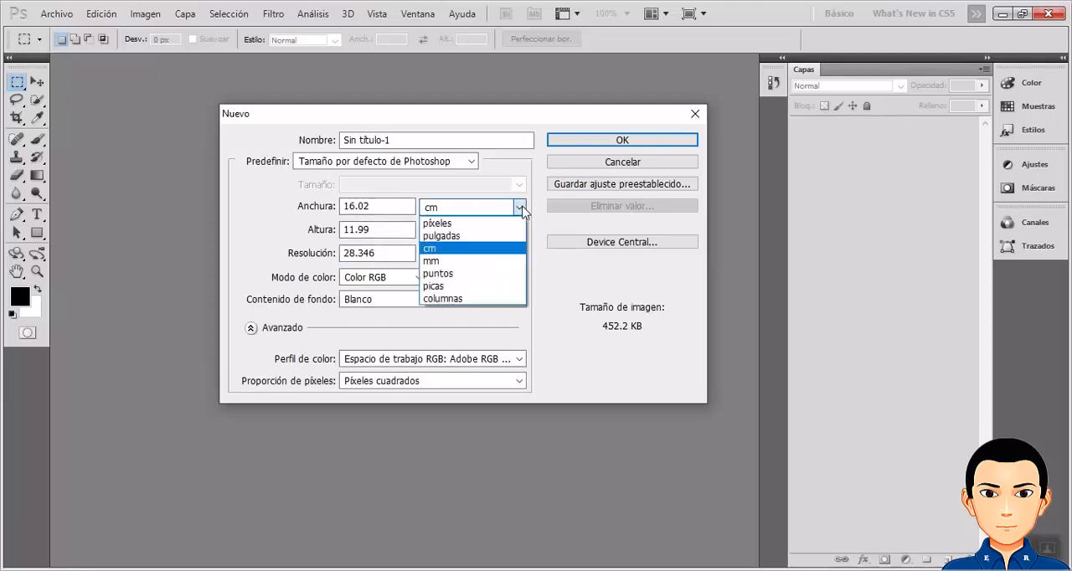
pyautogui.click(454, 237)
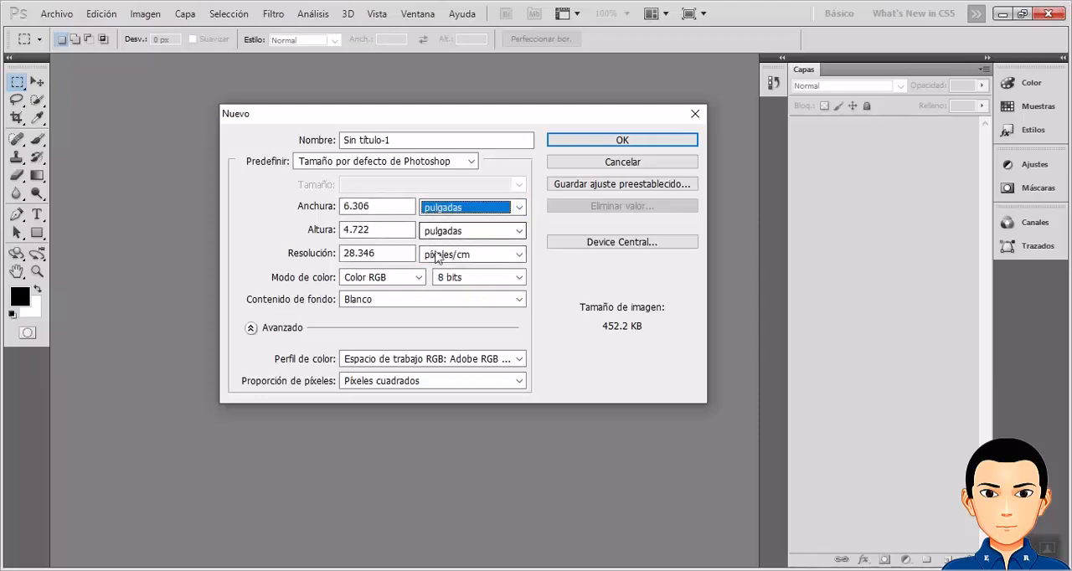
# Set the new document's width to 12 pulgadas and its height to 8 pulgadas.
pyautogui.click(346, 207)
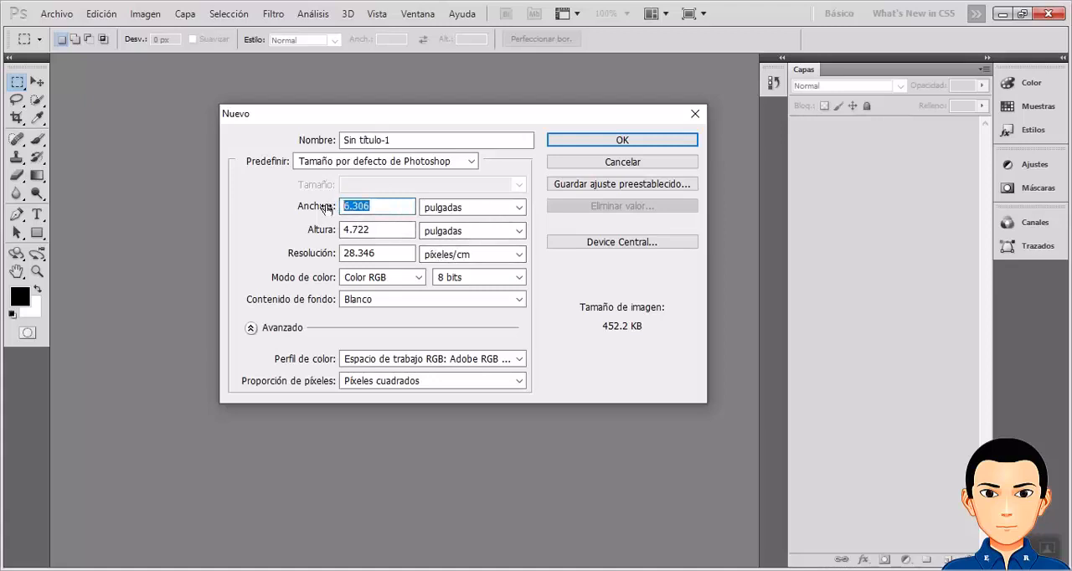
pyautogui.write('5')
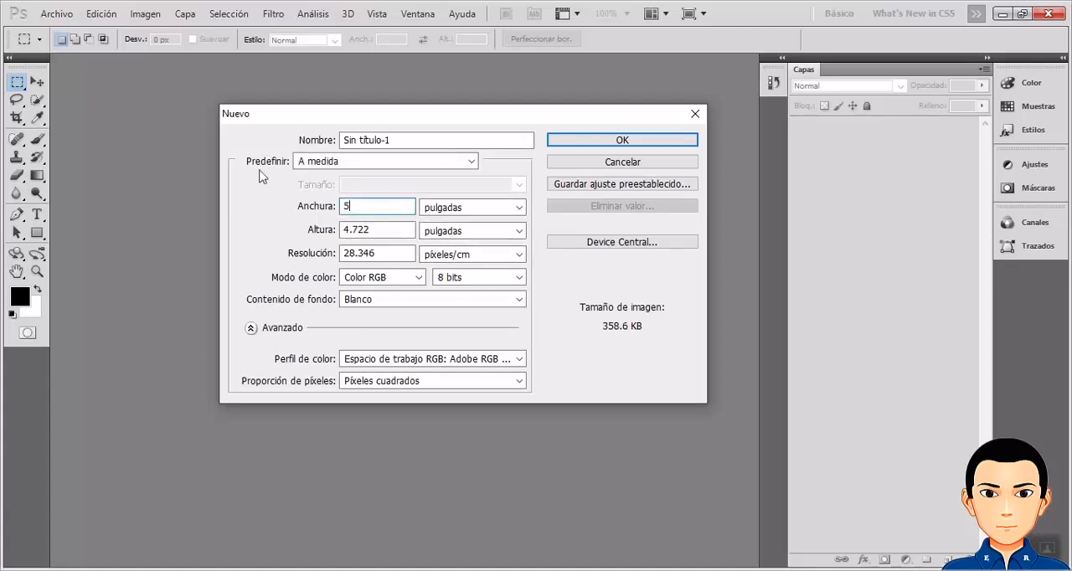
pyautogui.click(380, 231)
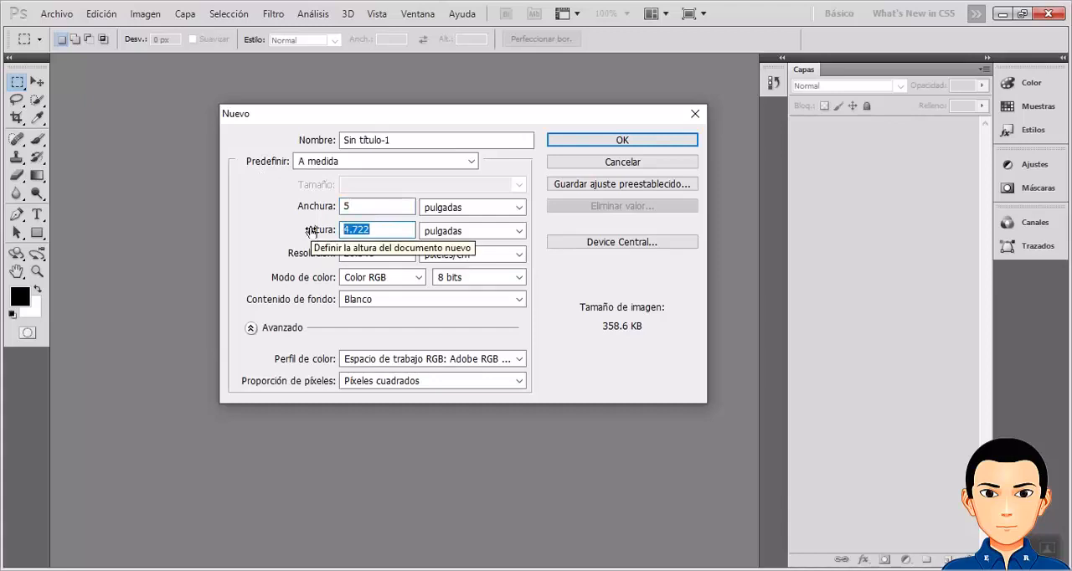
pyautogui.write('8')
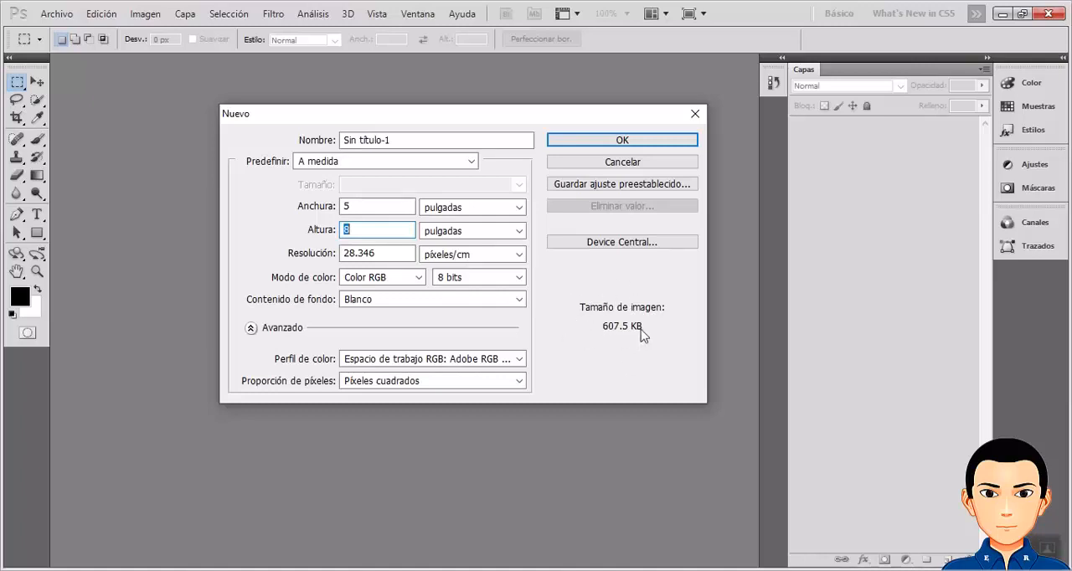
pyautogui.doubleClick(343, 209)
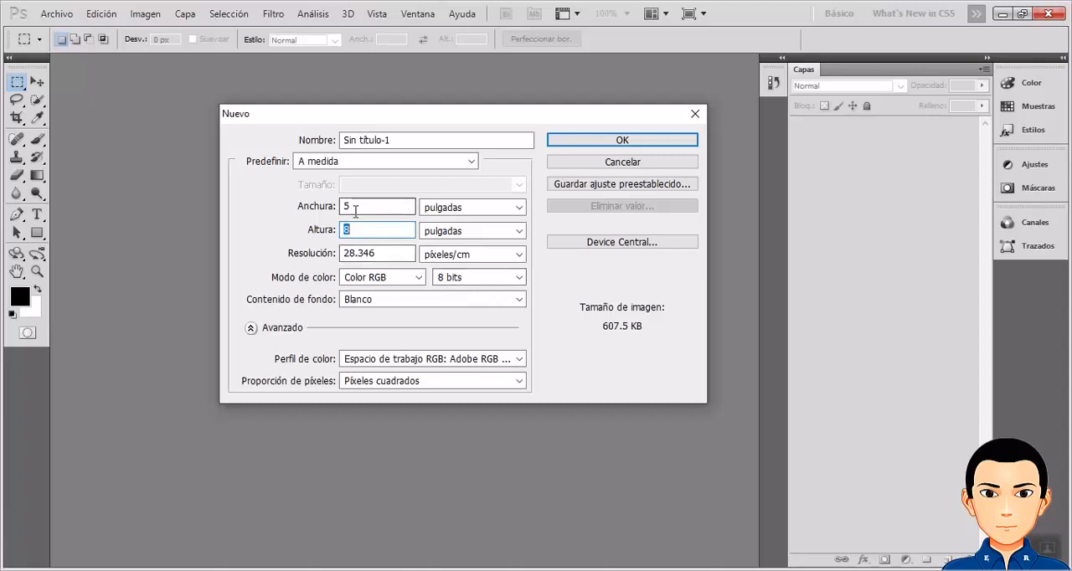
pyautogui.write('12')
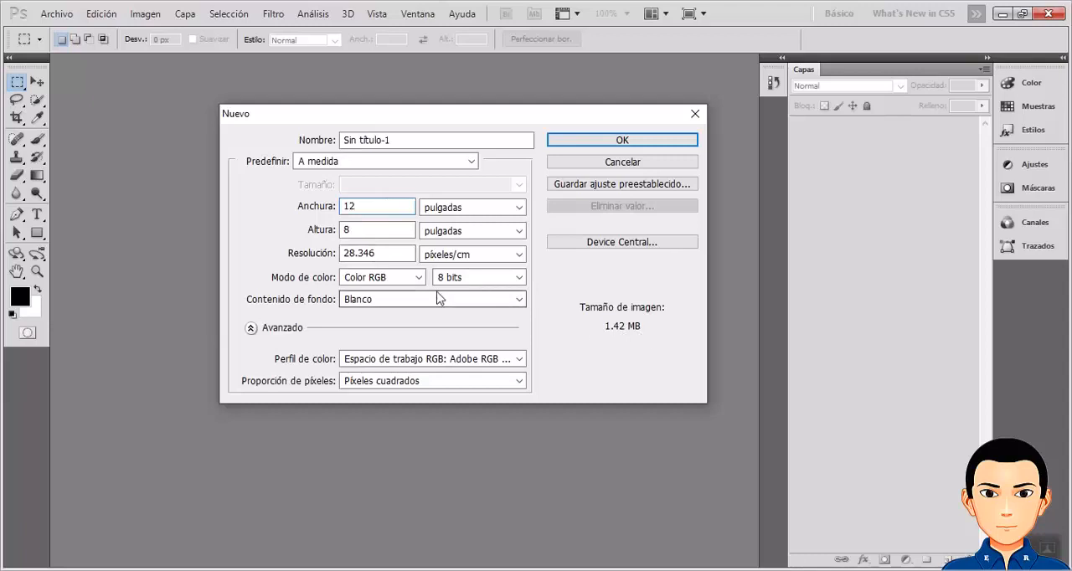
# Set the new document's height to 8 pulgadas and create the document.
pyautogui.doubleClick(368, 231)
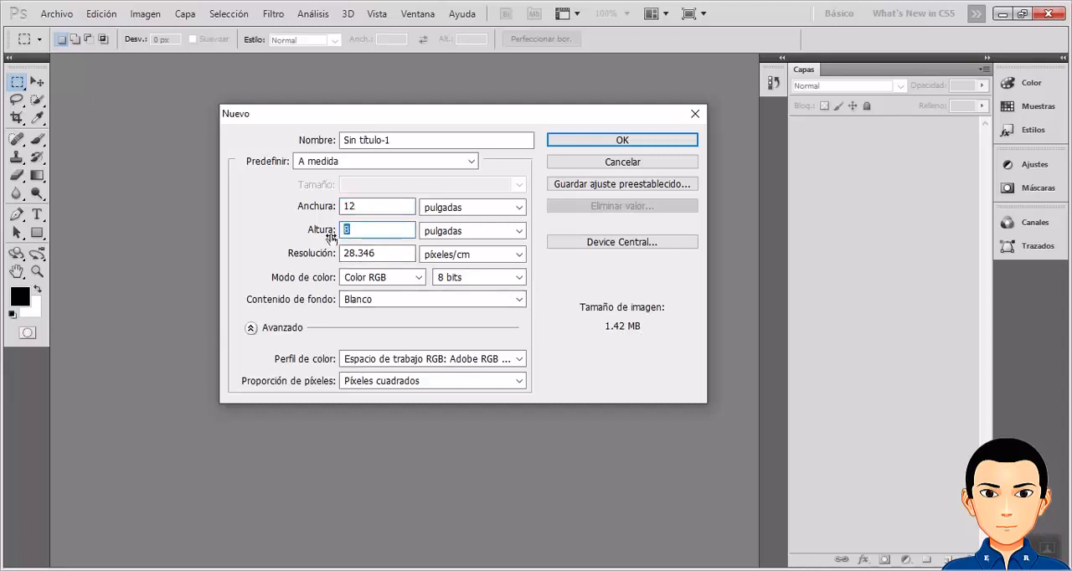
pyautogui.write('8')
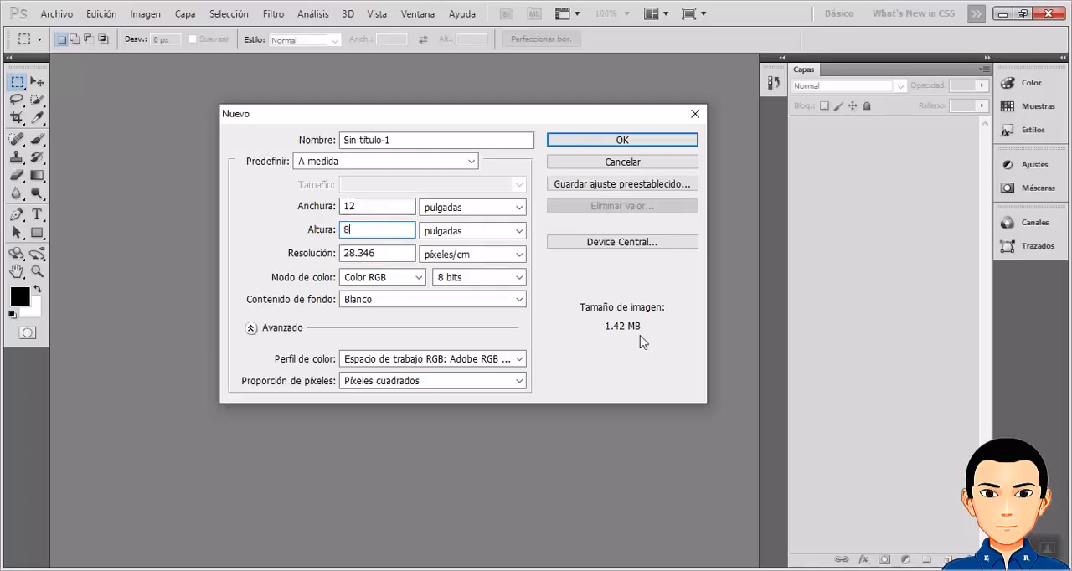
pyautogui.click(621, 142)
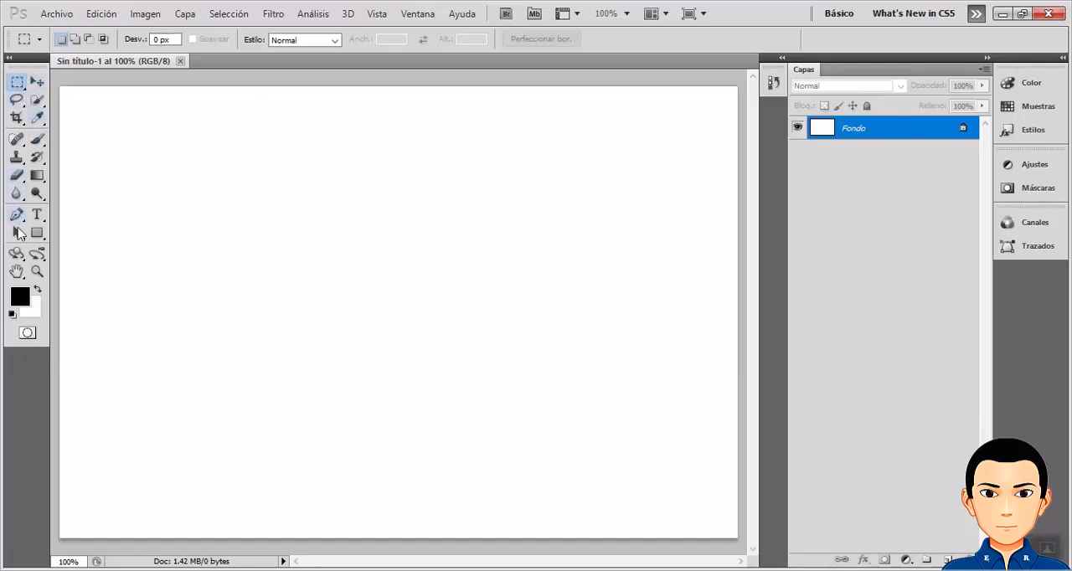
# Examine the marquee, Move, lasso, Quick Selection, Blur and Gradient tools, including their grouped variants and tool options.
pyautogui.click(24, 88)
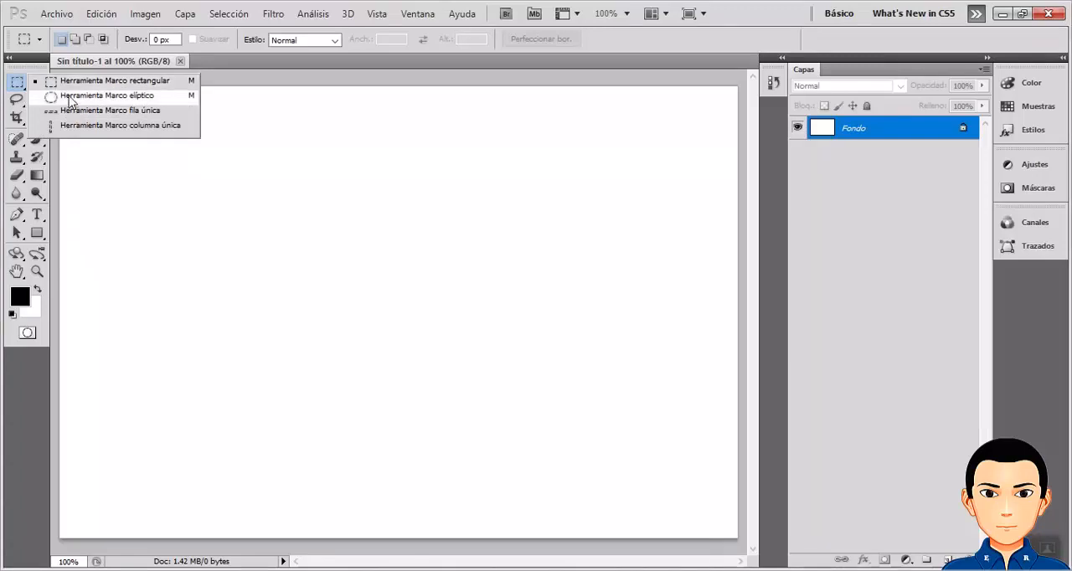
pyautogui.click(67, 84)
pyautogui.click(35, 83)
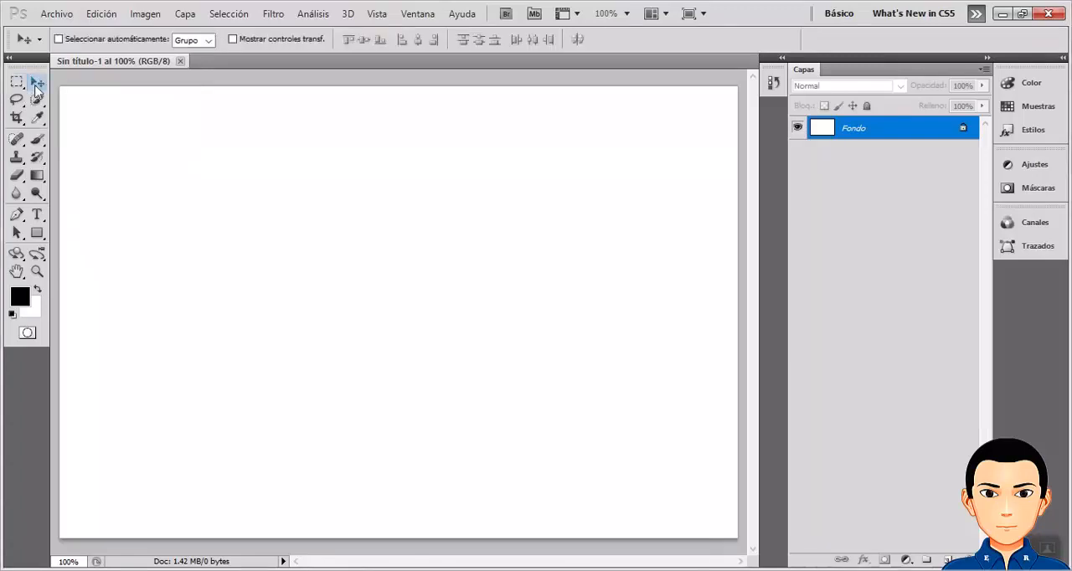
pyautogui.click(17, 99)
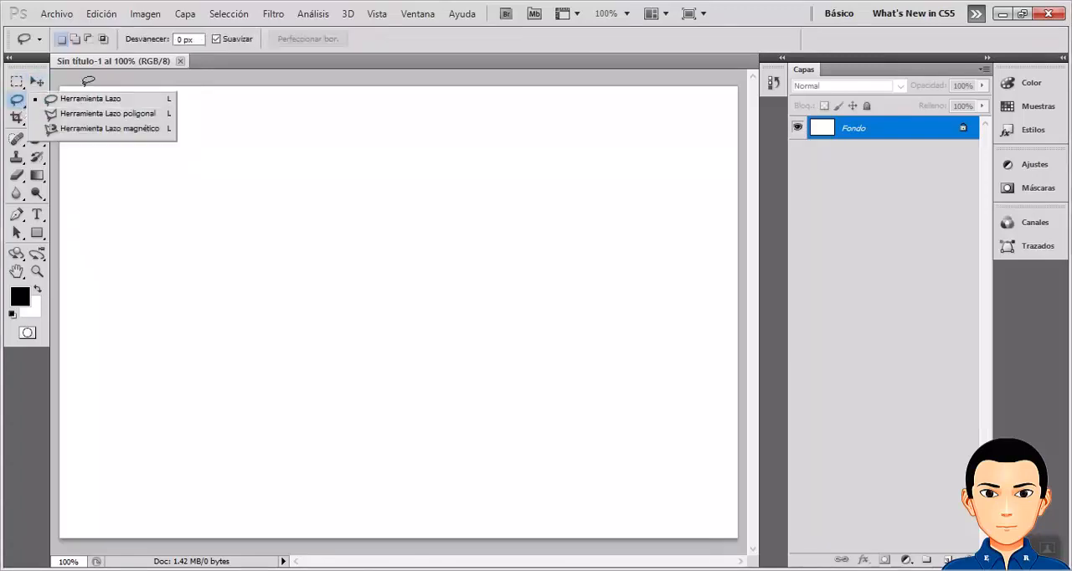
pyautogui.click(28, 107)
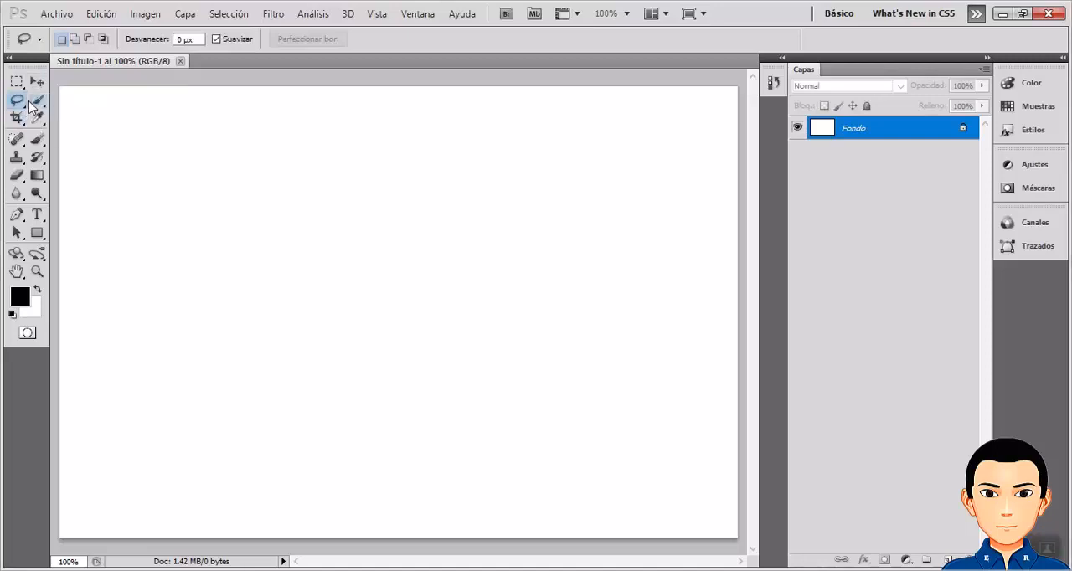
pyautogui.click(39, 117)
pyautogui.click(38, 100)
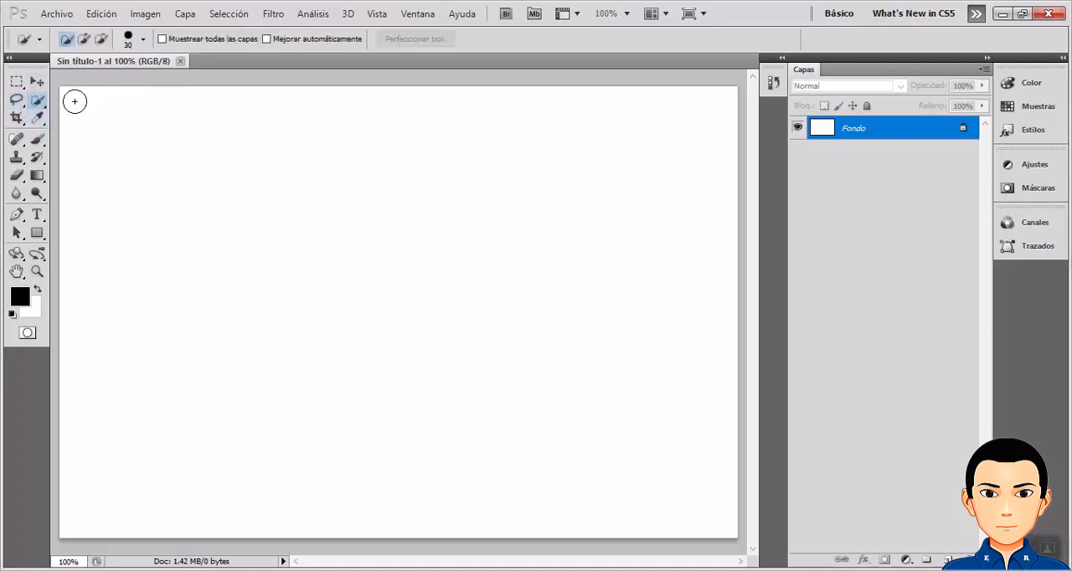
pyautogui.rightClick(41, 102)
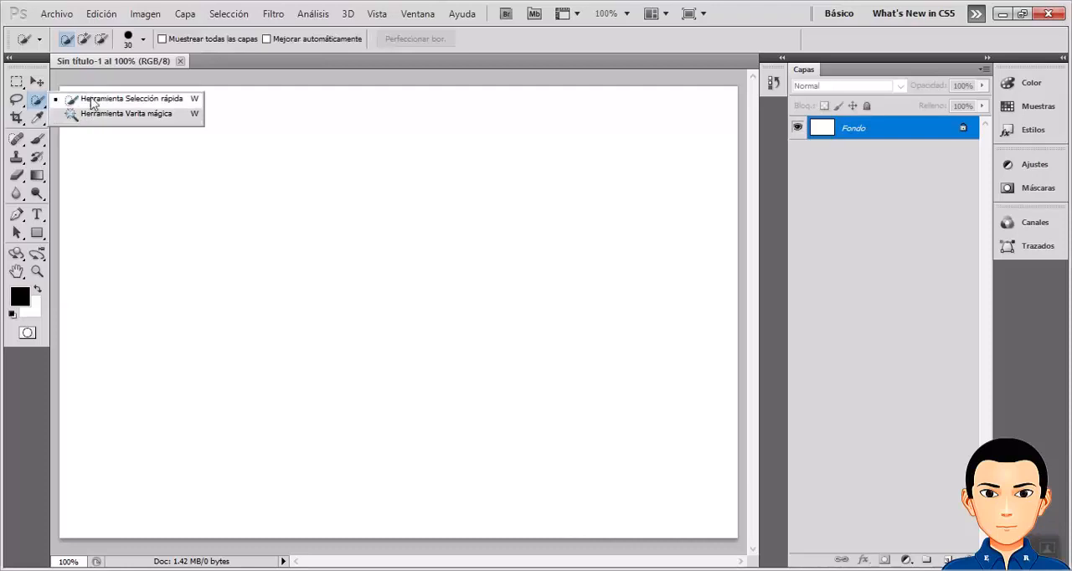
pyautogui.click(56, 100)
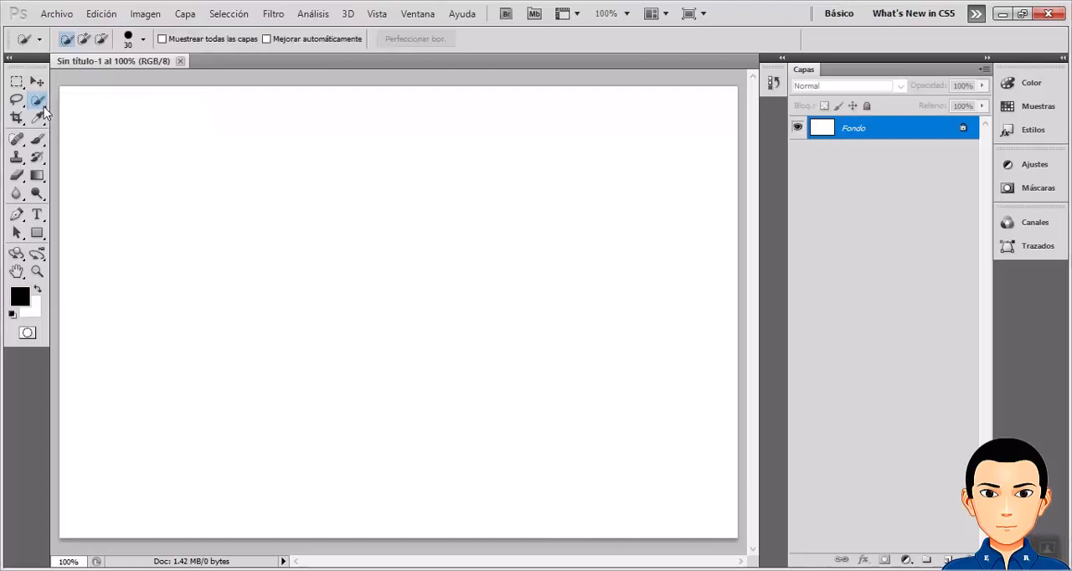
pyautogui.click(15, 194)
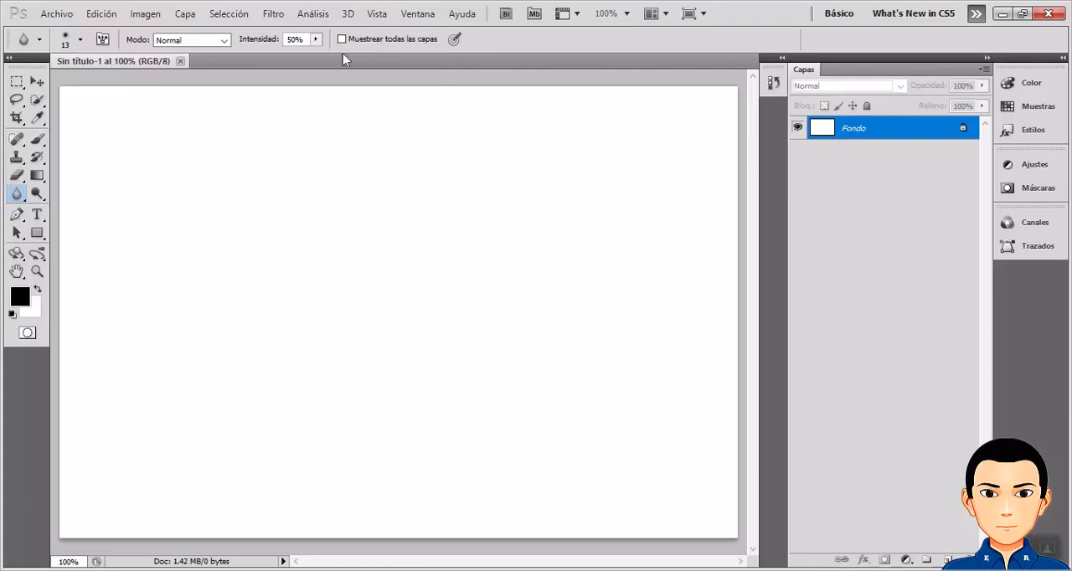
pyautogui.click(37, 176)
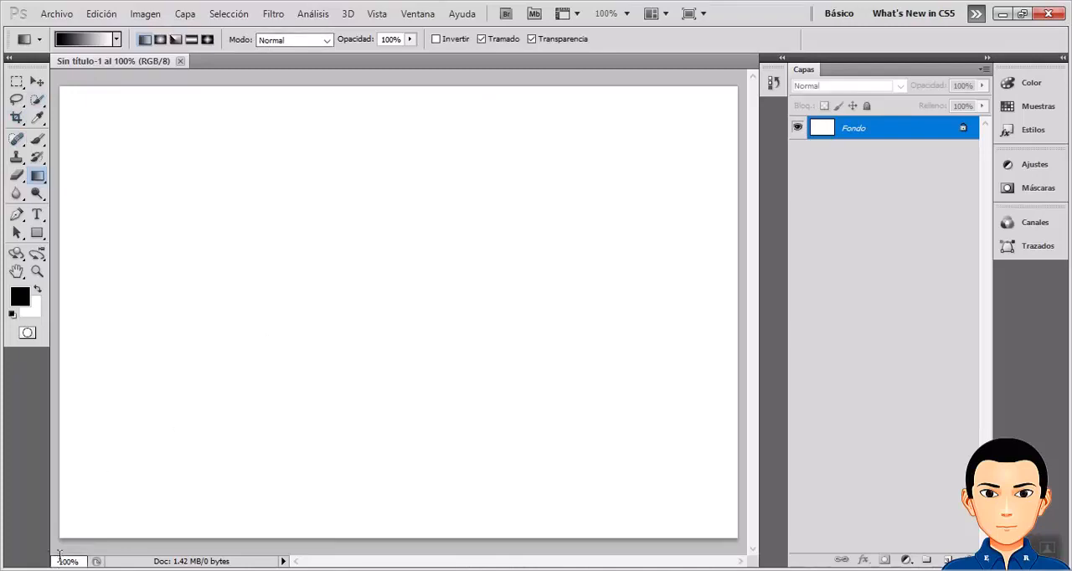
pyautogui.press('ctrl')
pyautogui.press('ctrl')
pyautogui.press('ctrl')
pyautogui.press('ctrl')
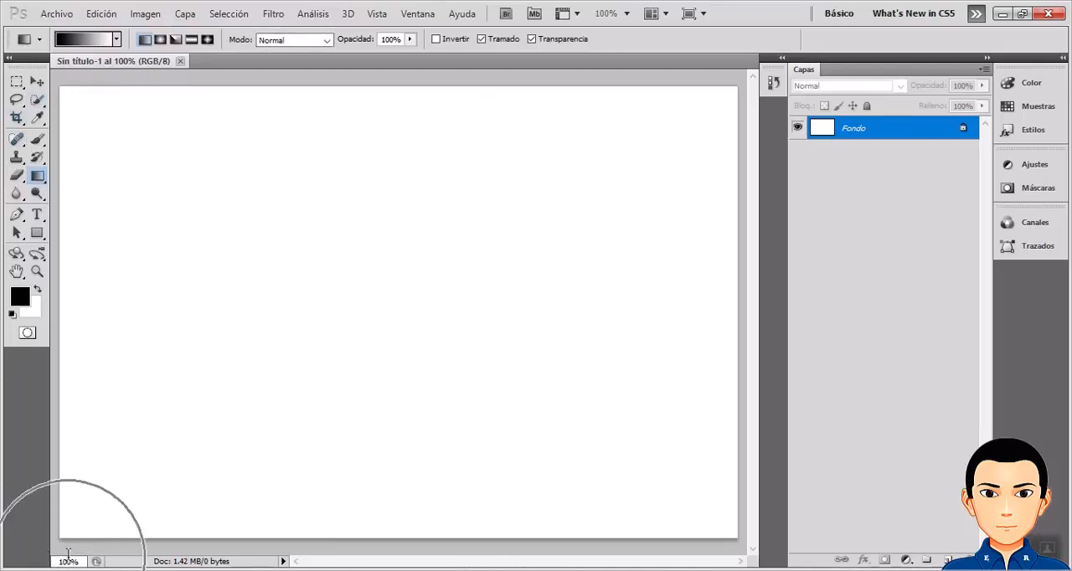
pyautogui.press('ctrl')
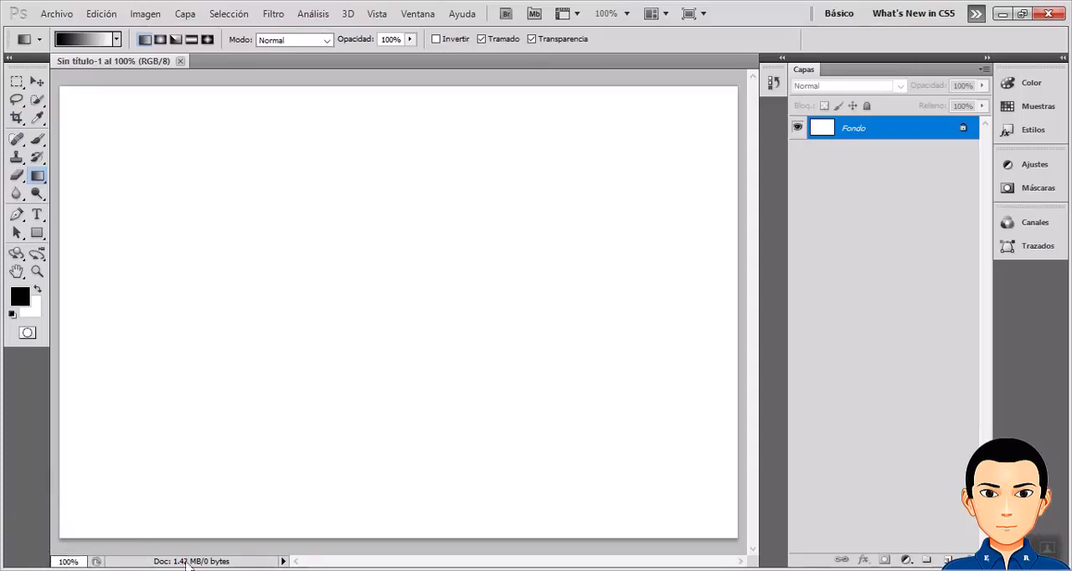
pyautogui.press('ctrl')
pyautogui.press('ctrl')
pyautogui.press('ctrl')
pyautogui.press('ctrl')
pyautogui.press('ctrl')
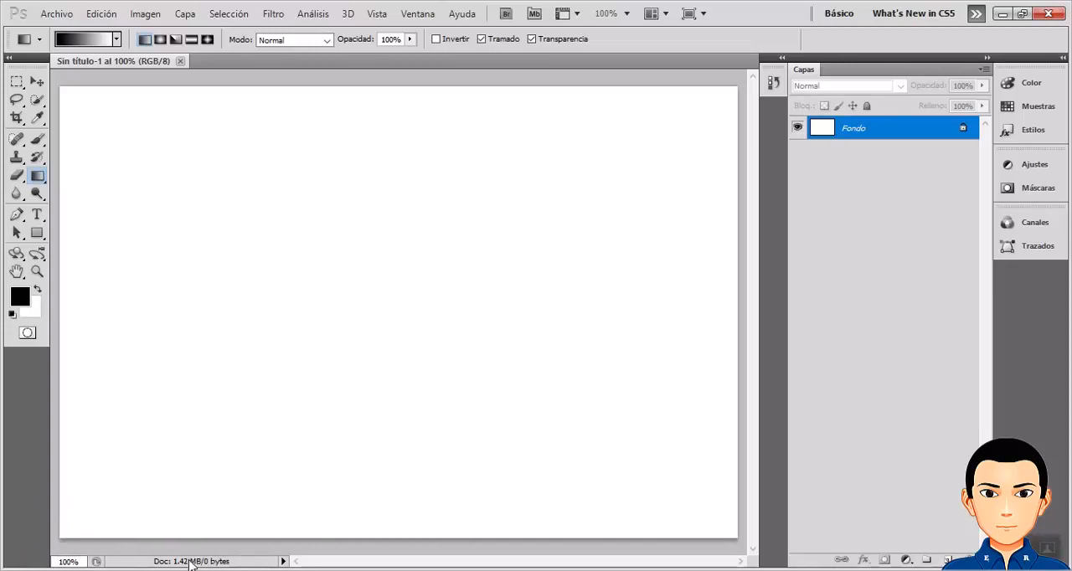
pyautogui.press('ctrl')
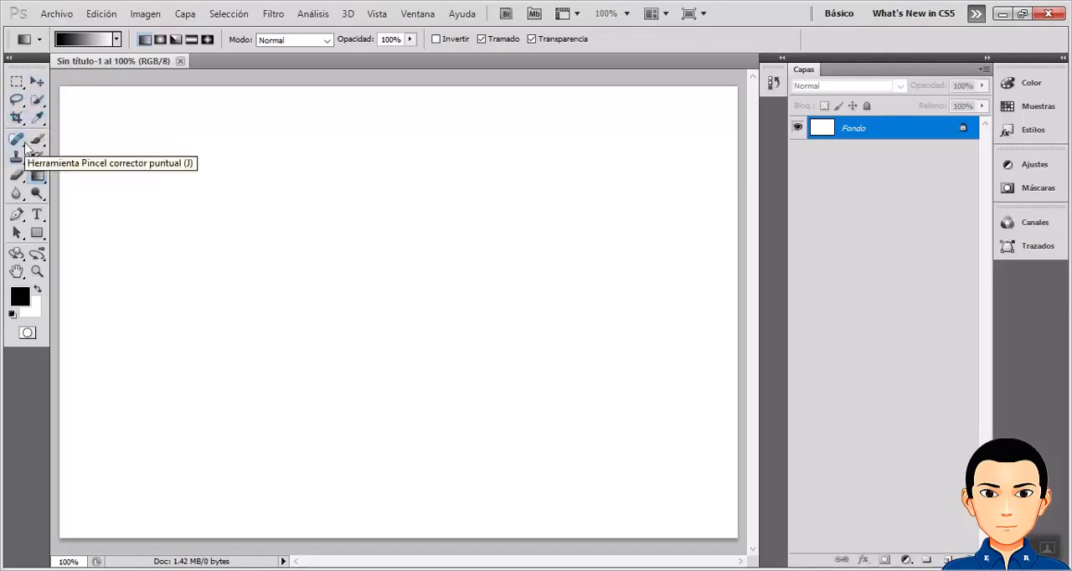
# Make a rectangular selection in the upper-left part of the canvas and fill it with red e80909 using the Paint Bucket.
pyautogui.click(17, 81)
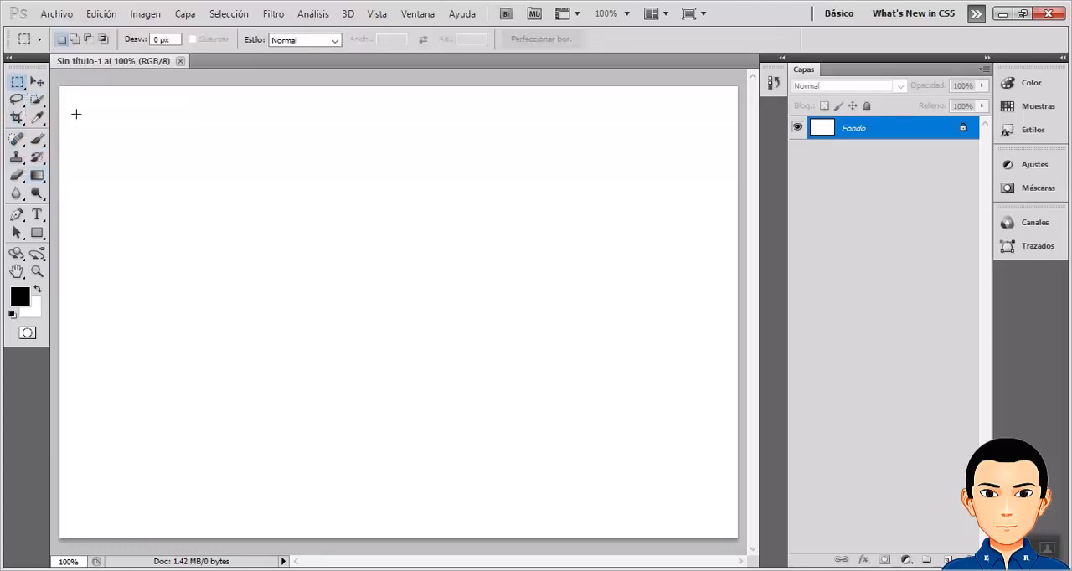
pyautogui.moveTo(214, 182); pyautogui.dragTo(388, 298)
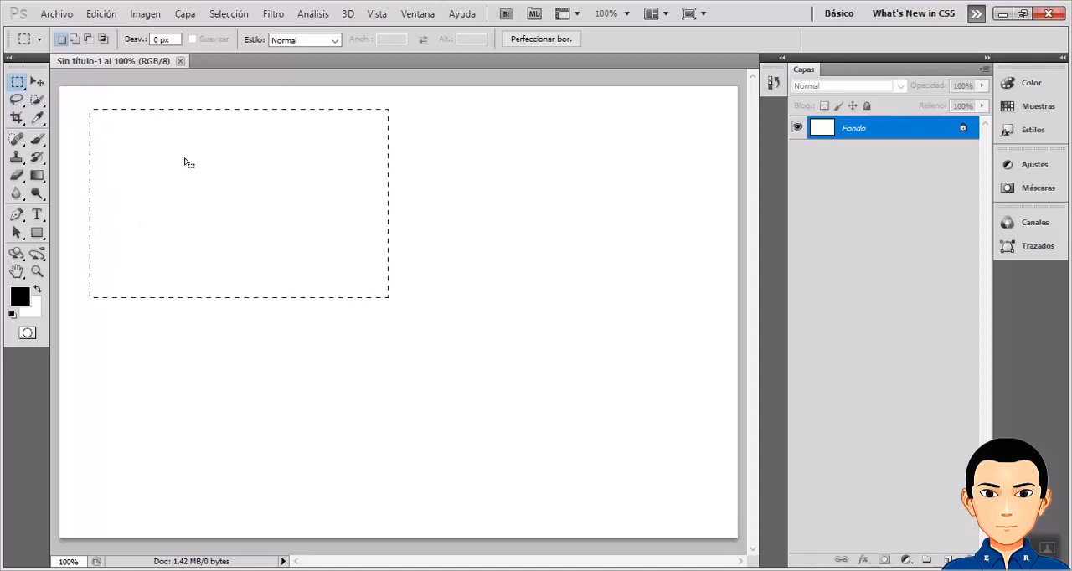
pyautogui.click(46, 185)
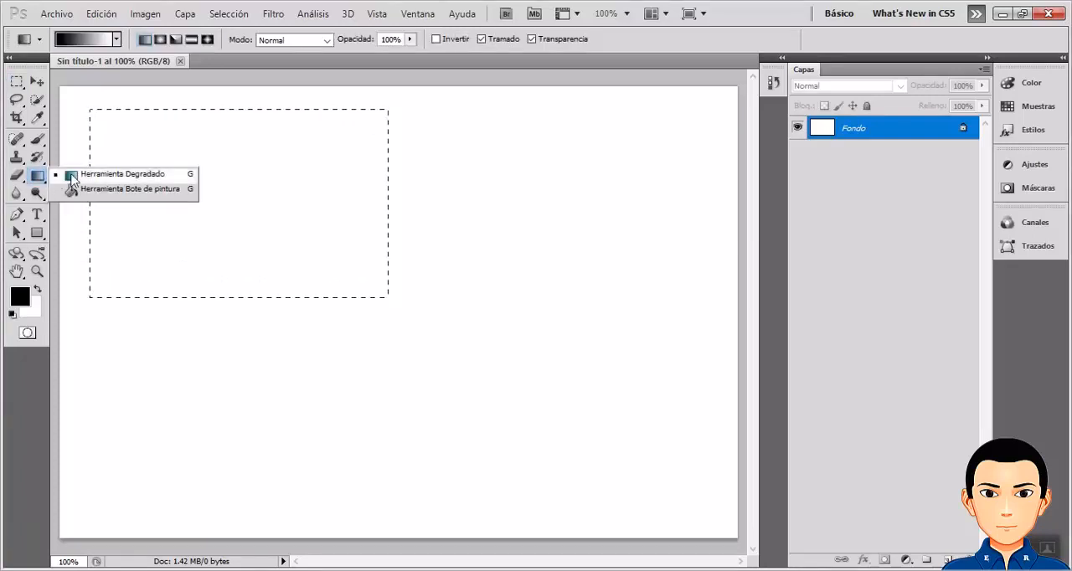
pyautogui.click(122, 189)
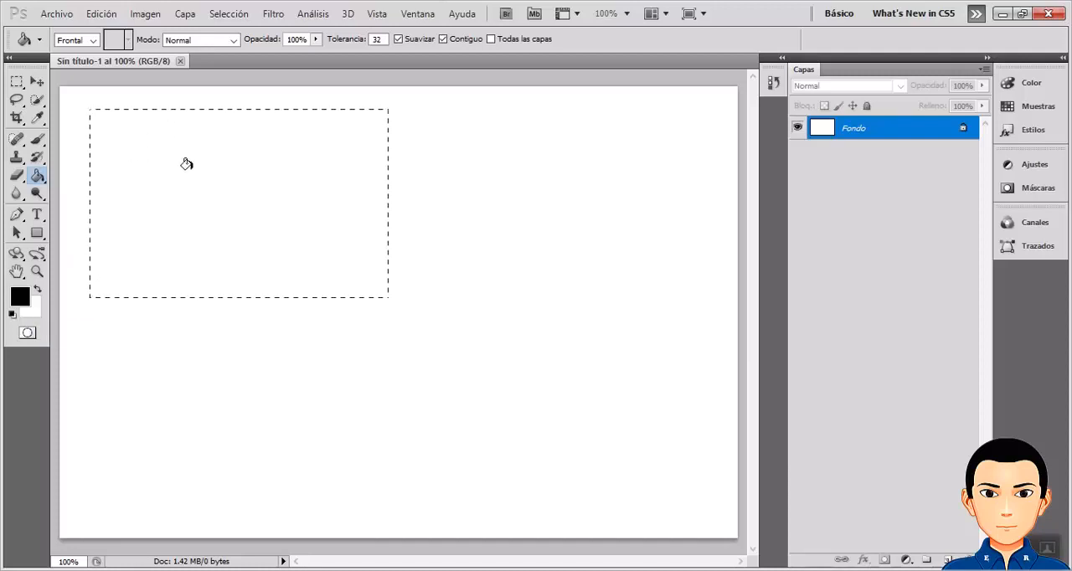
pyautogui.click(21, 300)
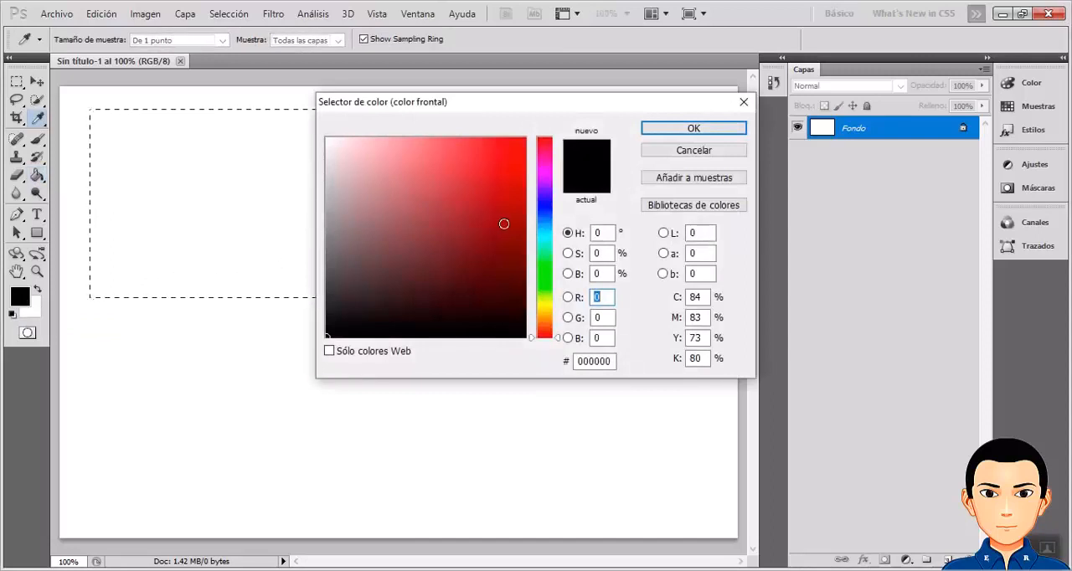
pyautogui.moveTo(504, 224)
pyautogui.mouseDown()
pyautogui.moveTo(513, 180)
pyautogui.moveTo(449, 226)
pyautogui.mouseUp()
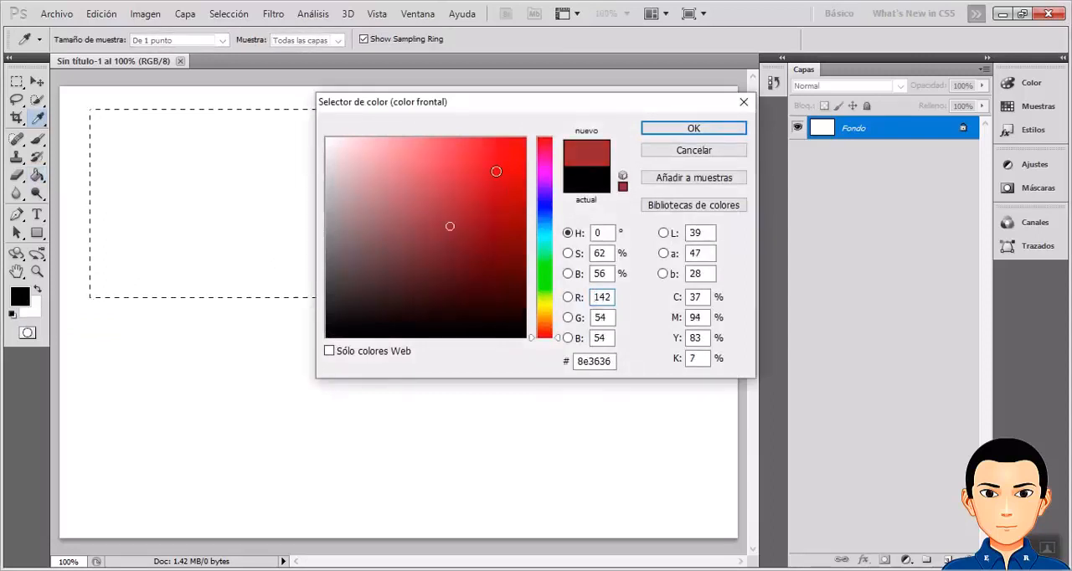
pyautogui.moveTo(469, 174)
pyautogui.mouseDown()
pyautogui.moveTo(419, 168)
pyautogui.moveTo(390, 192)
pyautogui.moveTo(456, 226)
pyautogui.moveTo(508, 165)
pyautogui.moveTo(494, 204)
pyautogui.moveTo(518, 155)
pyautogui.mouseUp()
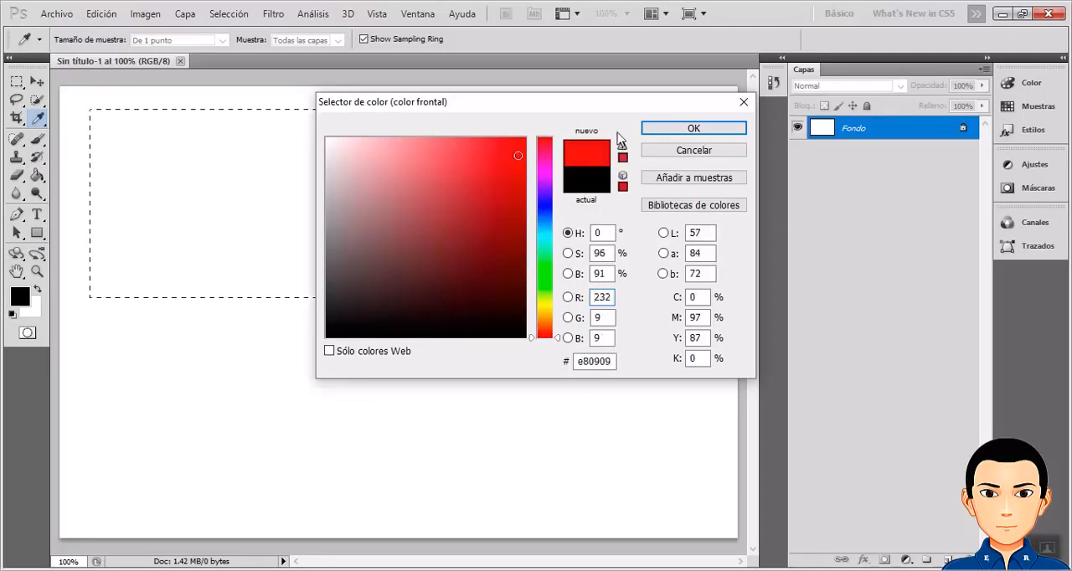
pyautogui.click(653, 130)
pyautogui.press('g')
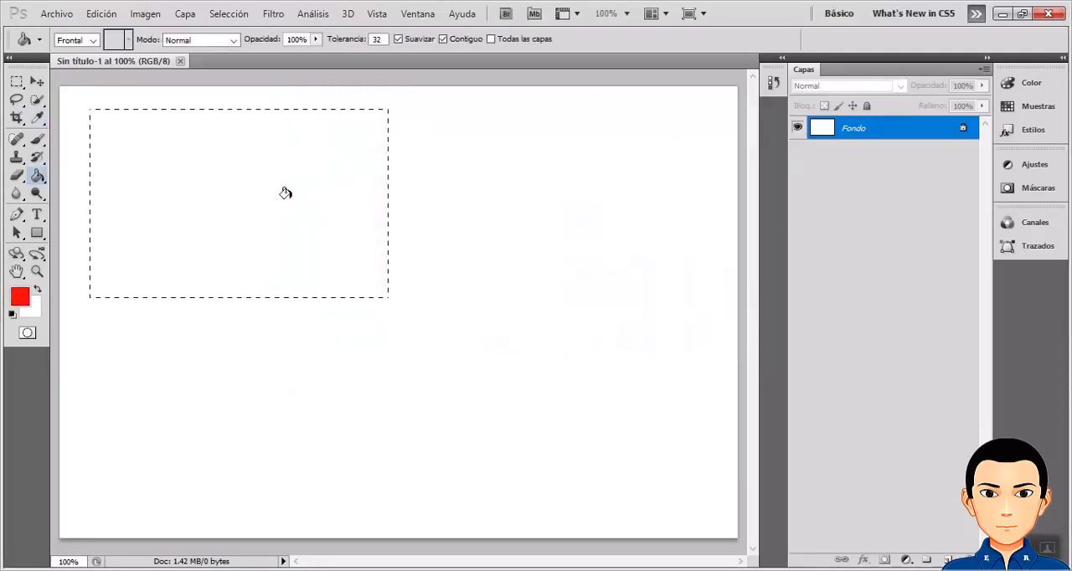
pyautogui.click(216, 168)
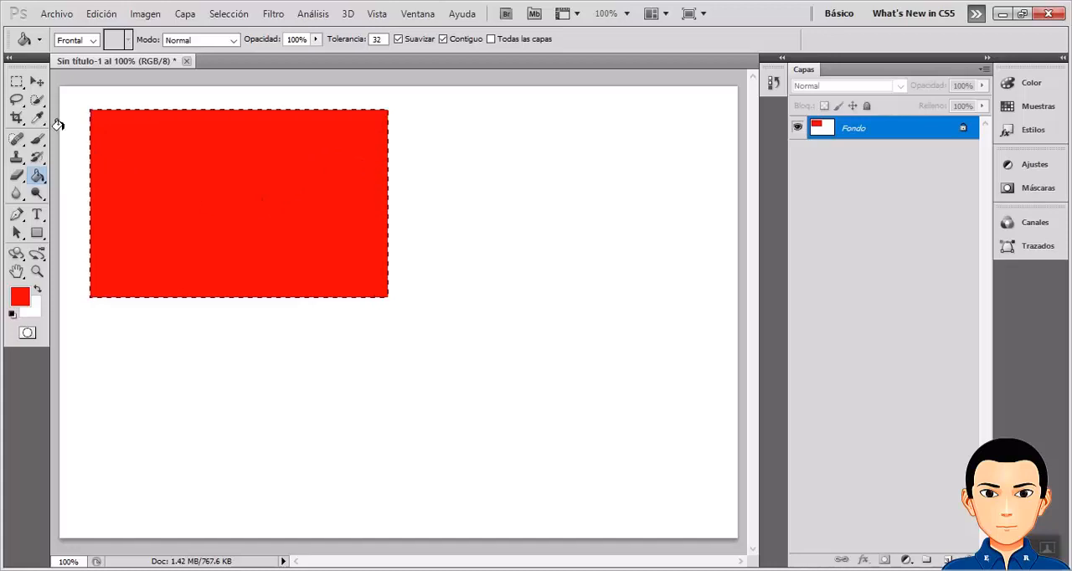
# Draw an elliptical marquee selection beside the red rectangle, on its right.
pyautogui.click(18, 82)
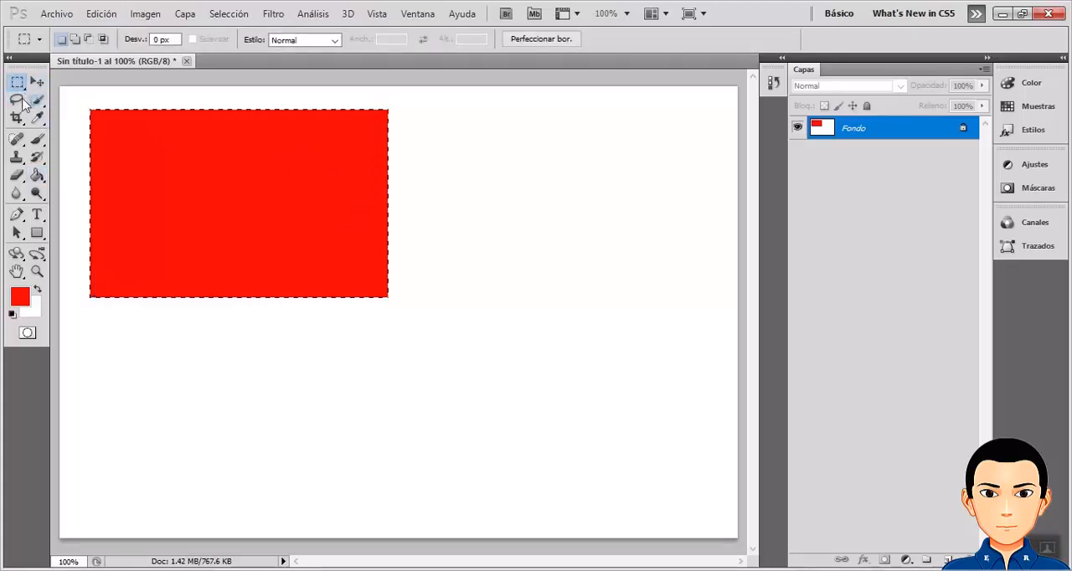
pyautogui.rightClick(16, 86)
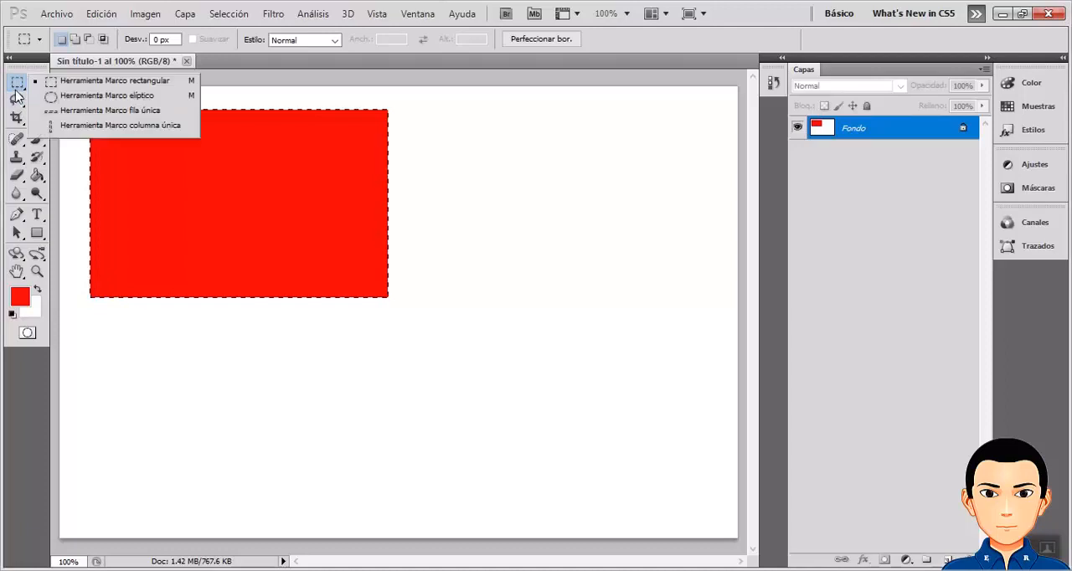
pyautogui.click(66, 96)
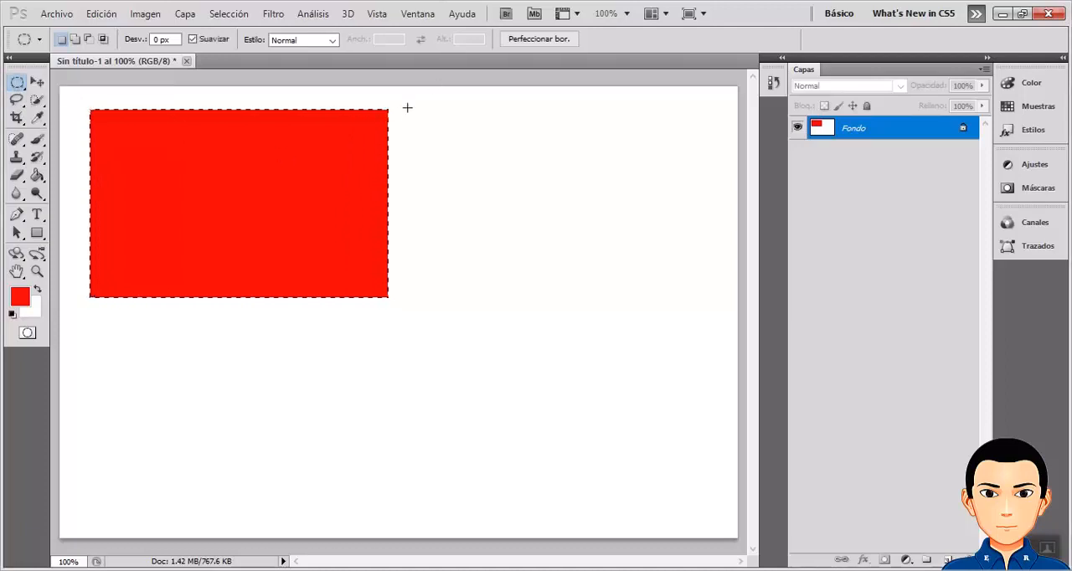
pyautogui.moveTo(407, 108); pyautogui.dragTo(645, 310)
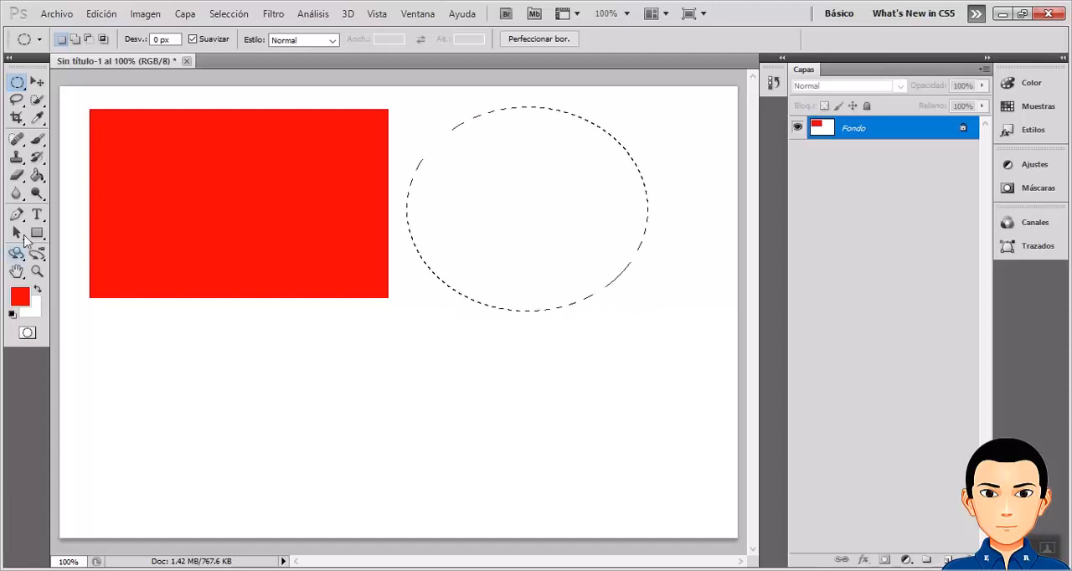
# Set the foreground color to blue 0a05eb and fill the elliptical selection using the Paint Bucket.
pyautogui.click(38, 176)
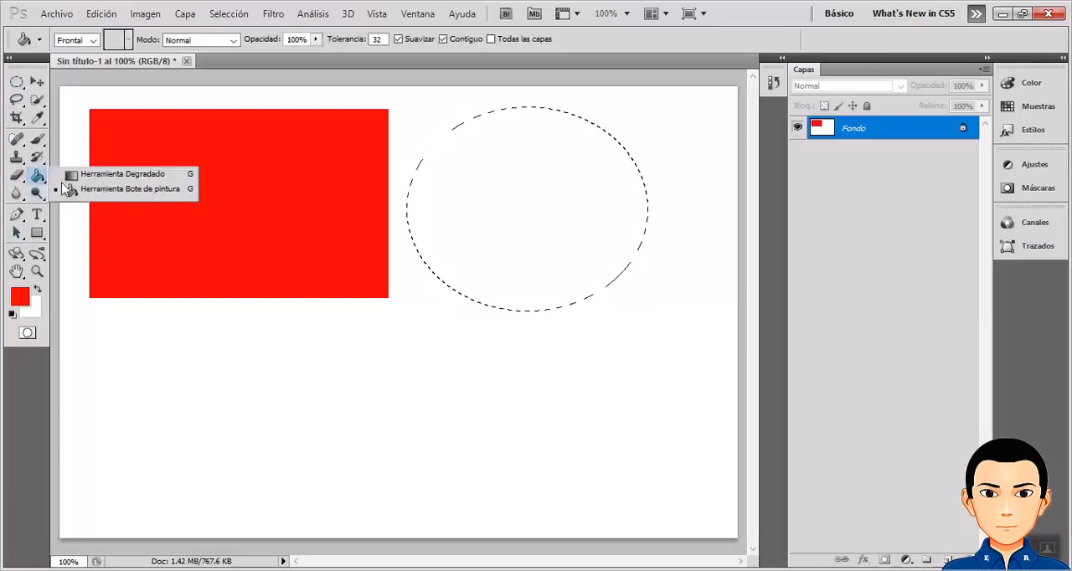
pyautogui.click(119, 191)
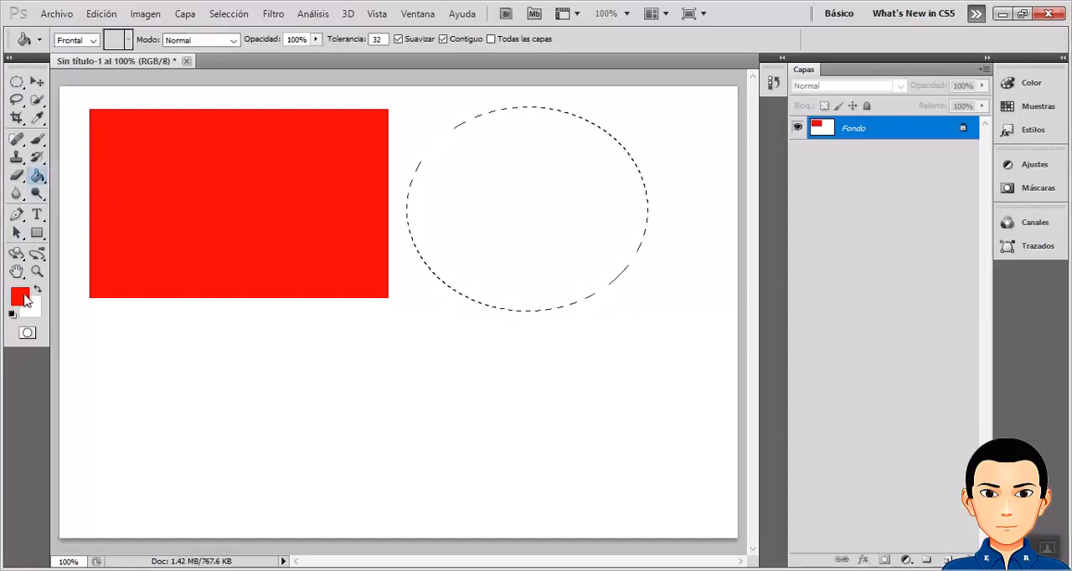
pyautogui.click(20, 296)
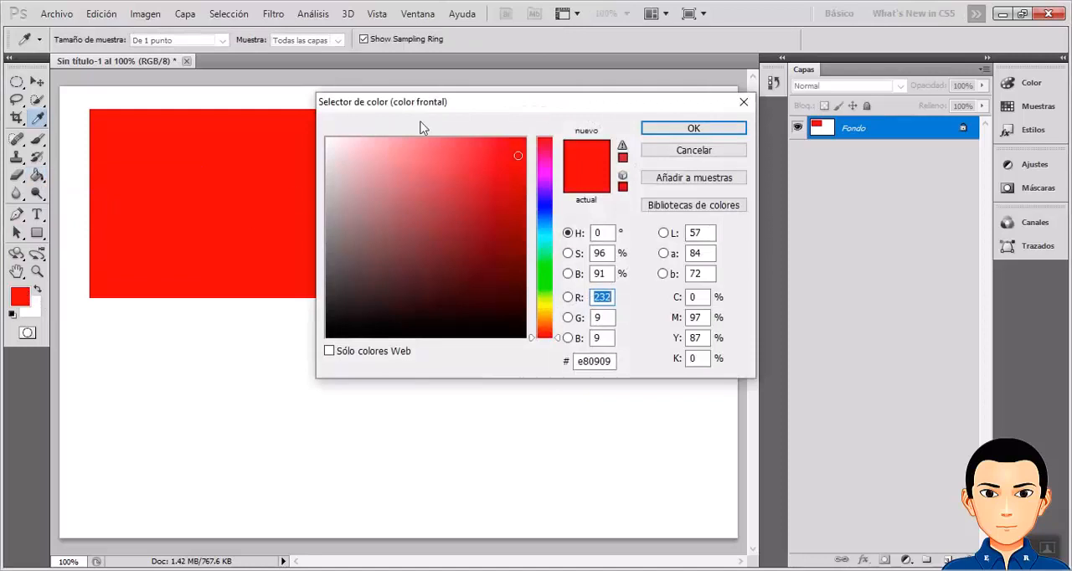
pyautogui.click(542, 203)
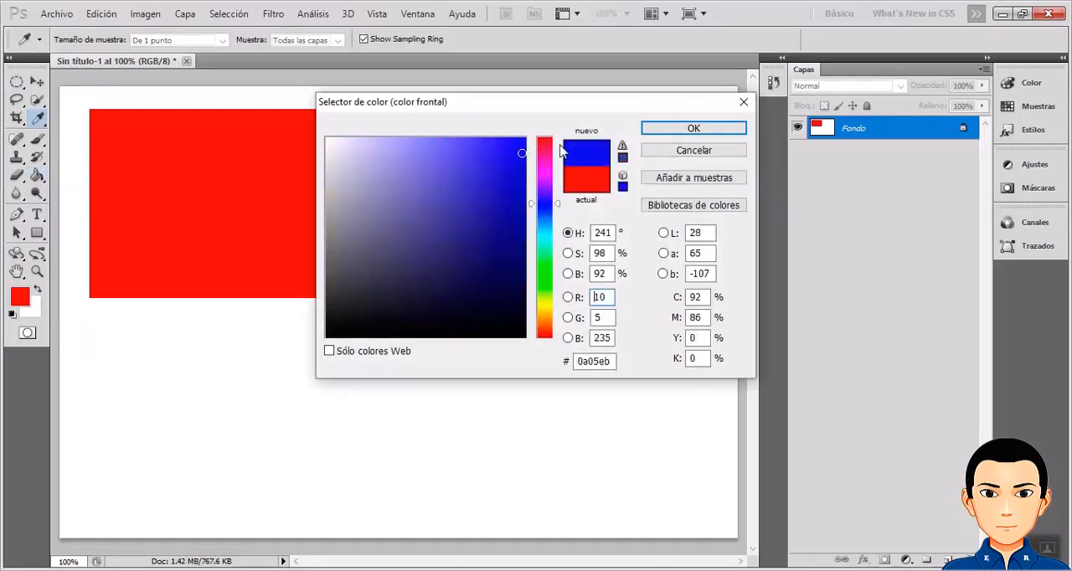
pyautogui.click(693, 128)
pyautogui.click(532, 172)
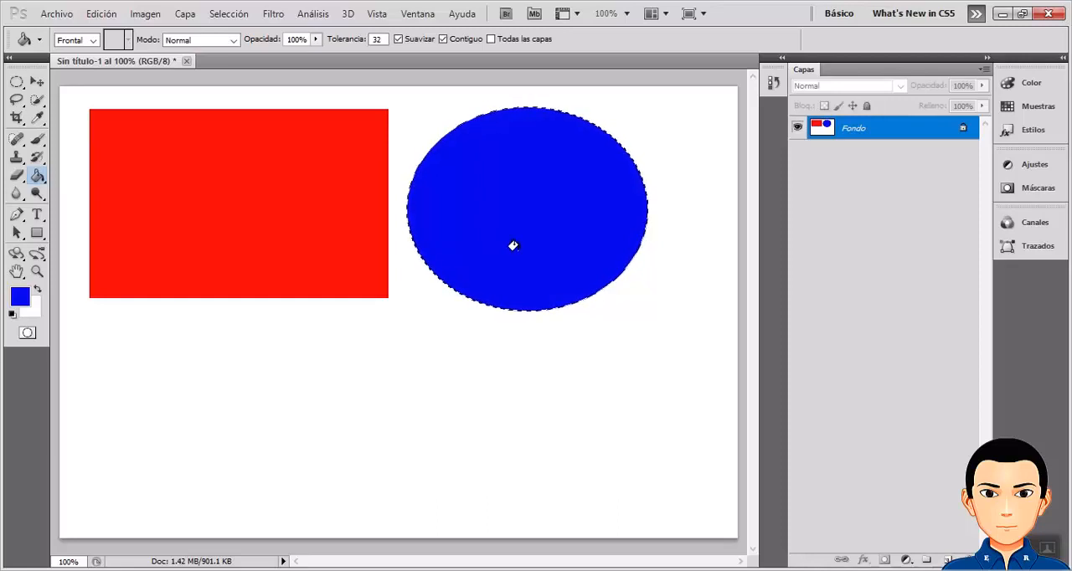
# Move the selected blue ellipse onto the red rectangle using the Move tool.
pyautogui.click(43, 86)
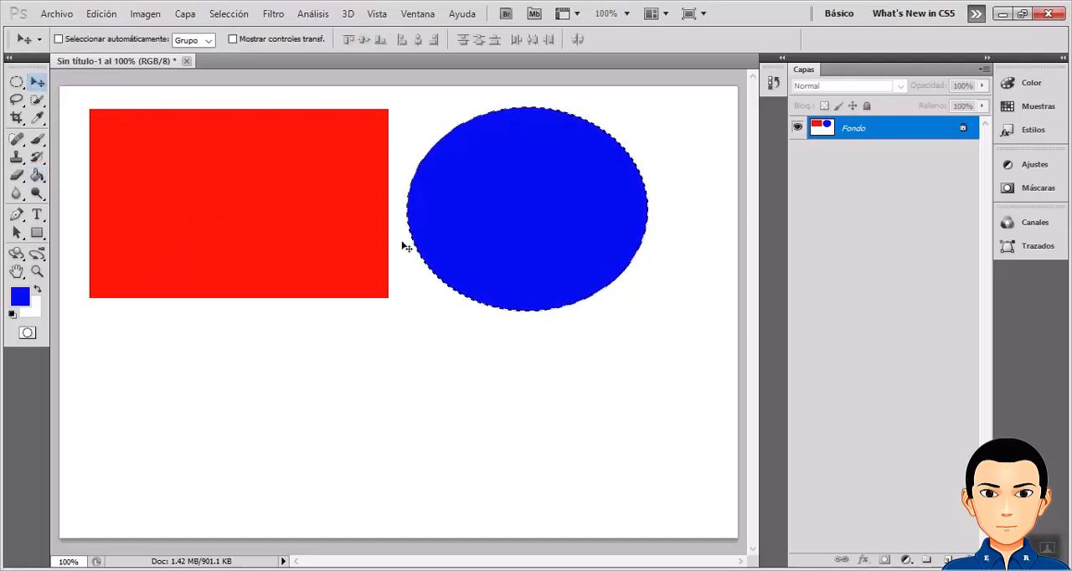
pyautogui.moveTo(488, 242); pyautogui.dragTo(380, 245)
pyautogui.moveTo(250, 240); pyautogui.dragTo(539, 466)
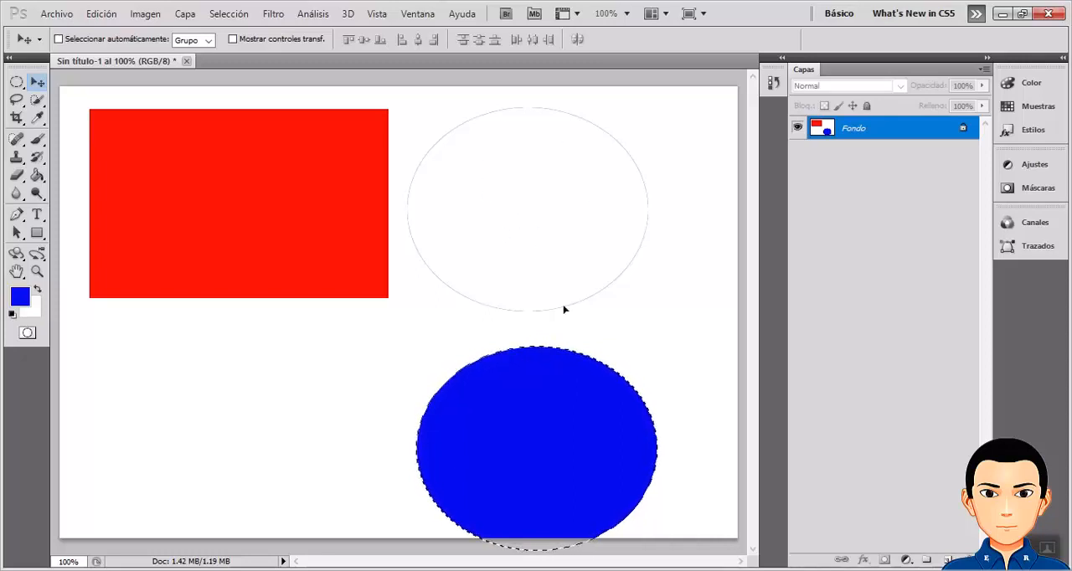
pyautogui.moveTo(598, 478); pyautogui.dragTo(296, 229)
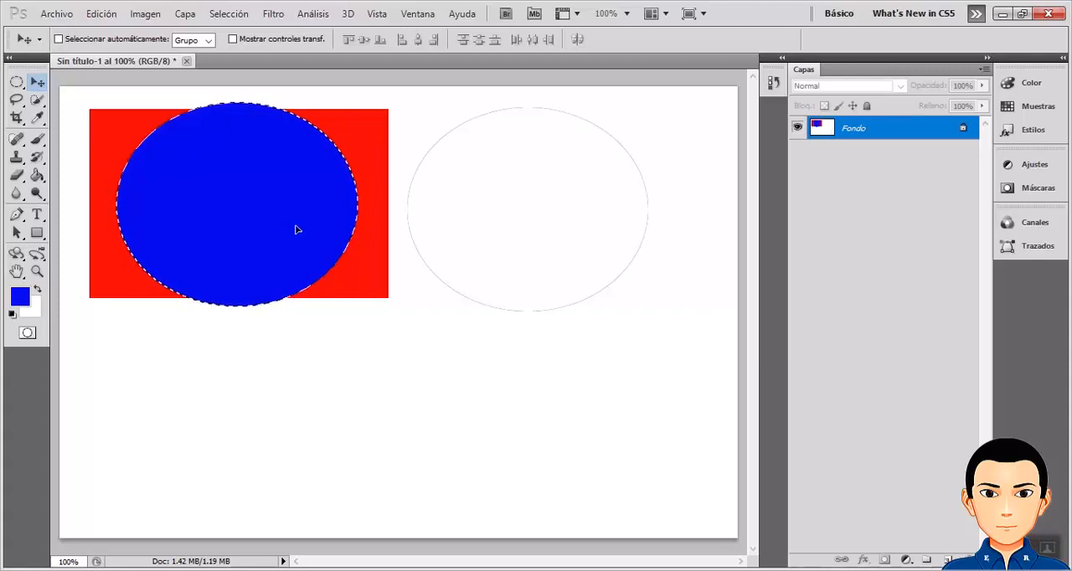
# Erase the right edge of the blue ellipse with the standard Eraser at 13 px.
pyautogui.click(21, 182)
pyautogui.click(24, 183)
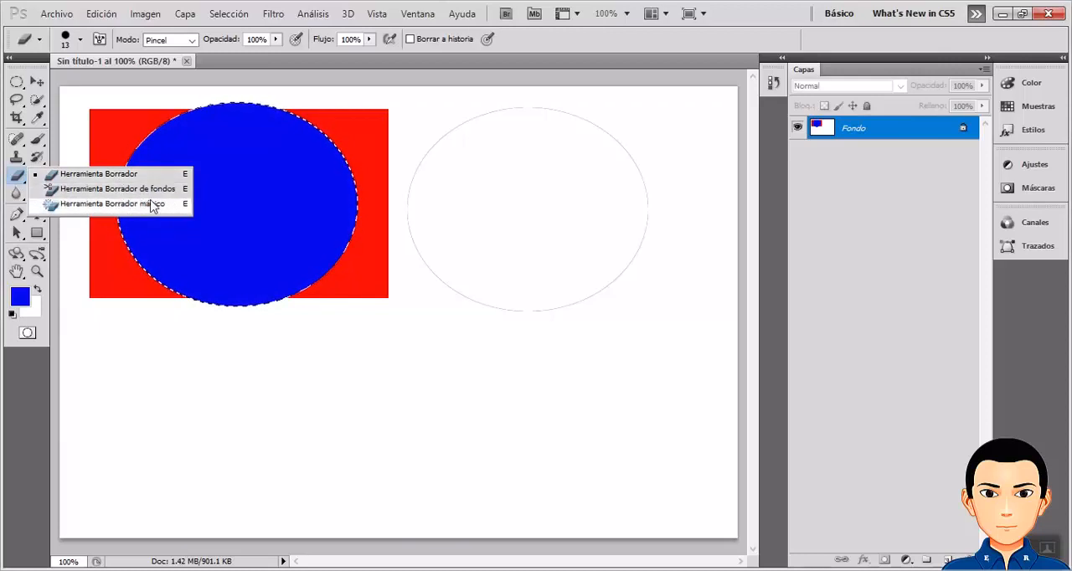
pyautogui.click(87, 174)
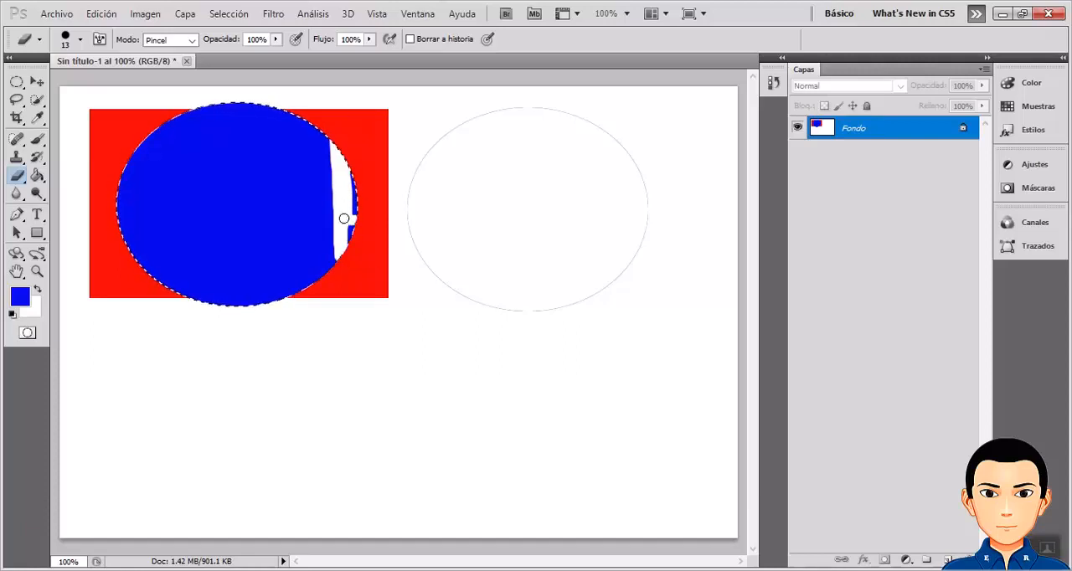
pyautogui.moveTo(344, 219); pyautogui.dragTo(352, 241)
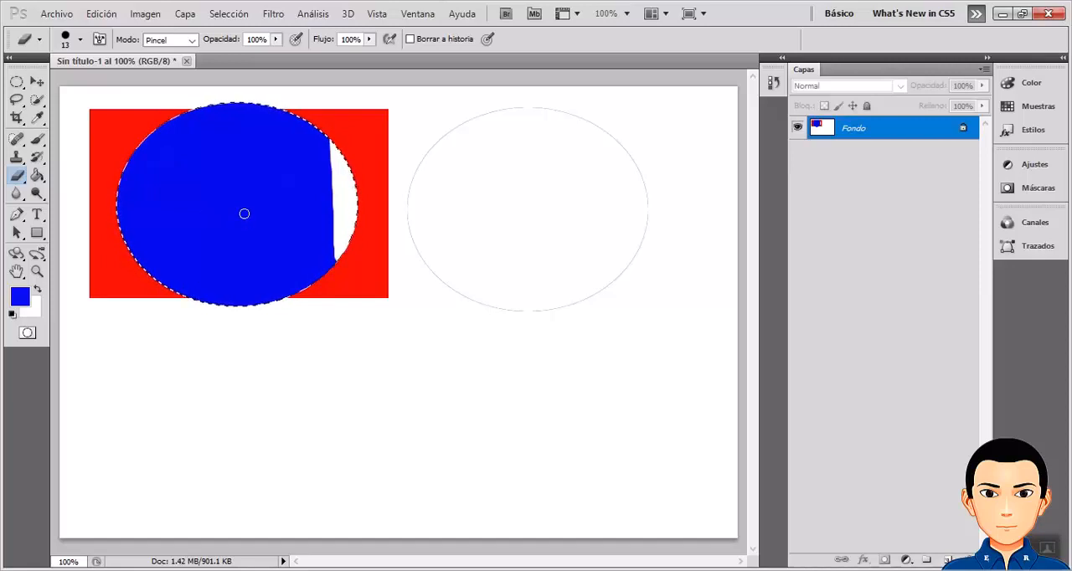
# Enlarge the Eraser to about 88 px and erase the rest of the blue ellipse.
pyautogui.click(81, 40)
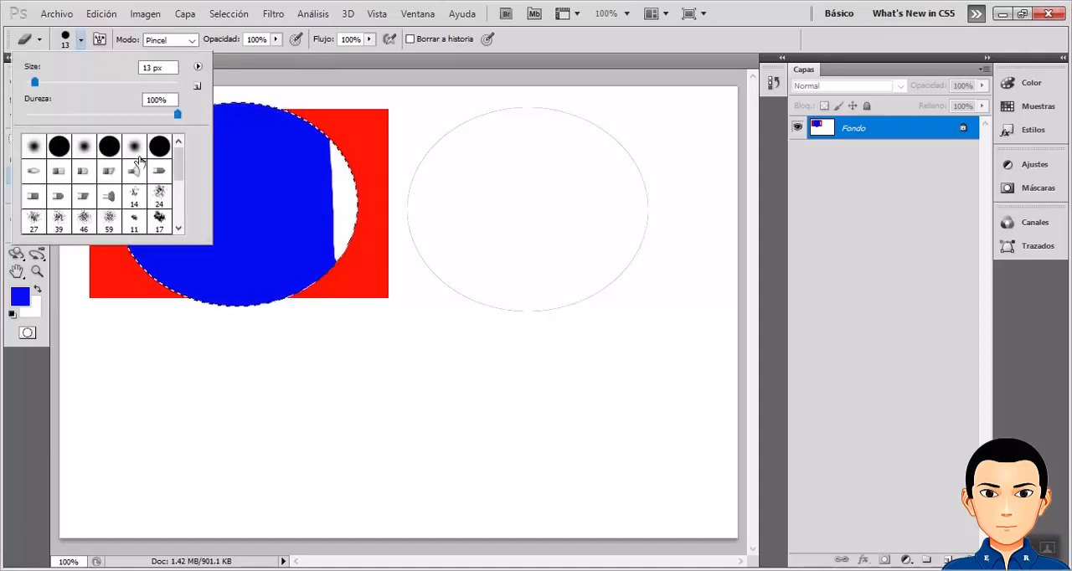
pyautogui.moveTo(176, 164)
pyautogui.mouseDown()
pyautogui.moveTo(179, 209)
pyautogui.moveTo(182, 159)
pyautogui.mouseUp()
pyautogui.moveTo(34, 82); pyautogui.dragTo(64, 86)
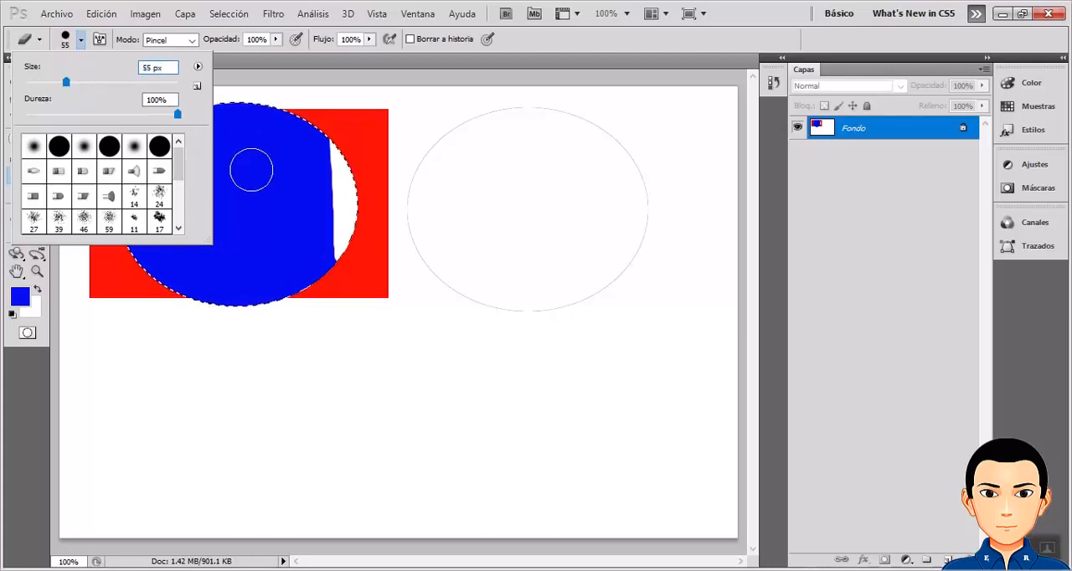
pyautogui.moveTo(68, 84); pyautogui.dragTo(89, 84)
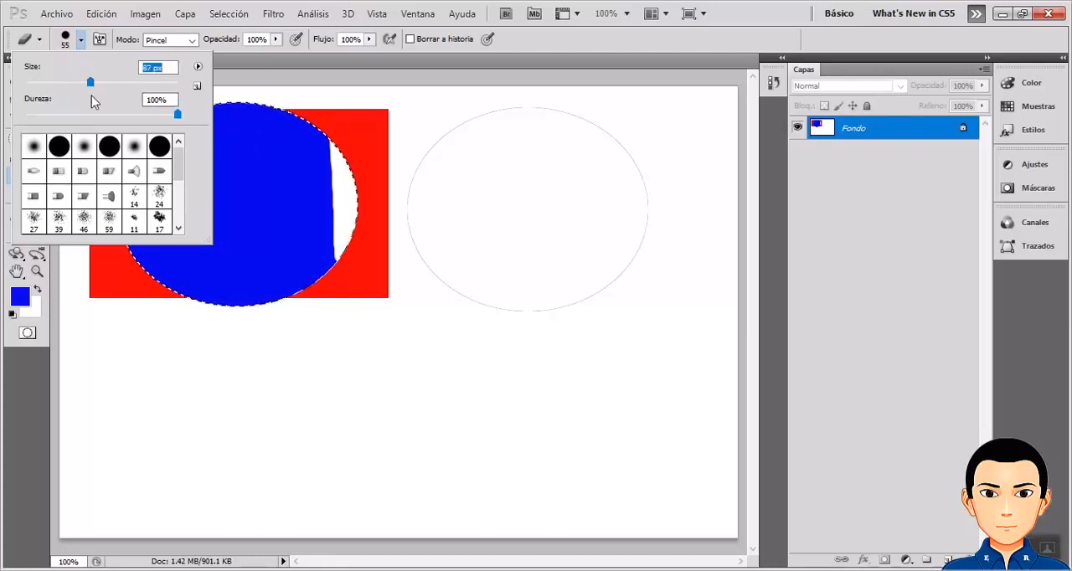
pyautogui.moveTo(304, 131)
pyautogui.mouseDown()
pyautogui.moveTo(323, 195)
pyautogui.moveTo(319, 270)
pyautogui.moveTo(257, 246)
pyautogui.moveTo(242, 81)
pyautogui.moveTo(160, 139)
pyautogui.moveTo(139, 282)
pyautogui.moveTo(192, 318)
pyautogui.moveTo(296, 311)
pyautogui.moveTo(311, 173)
pyautogui.moveTo(124, 179)
pyautogui.moveTo(141, 277)
pyautogui.mouseUp()
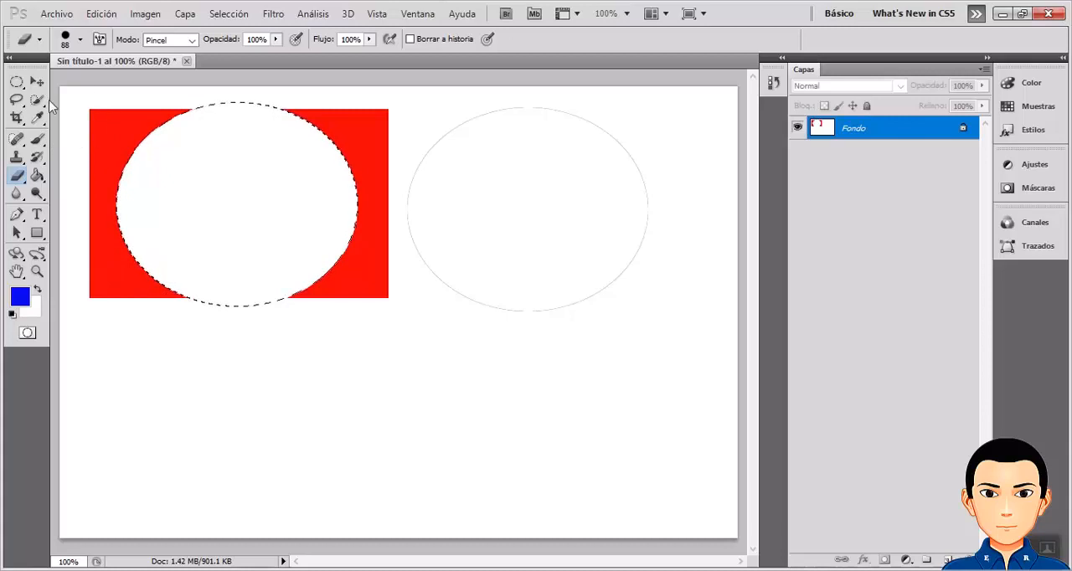
# Move the erased elliptical selection off the red rectangle to the lower middle of the canvas.
pyautogui.press('v')
pyautogui.moveTo(230, 225); pyautogui.dragTo(581, 273)
pyautogui.moveTo(359, 164); pyautogui.dragTo(214, 343)
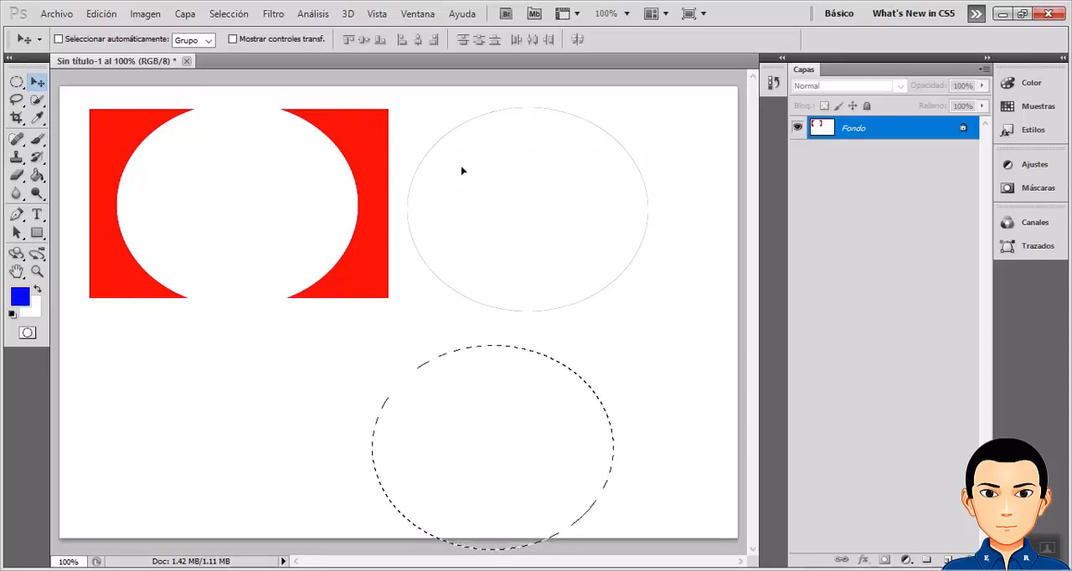
pyautogui.click(539, 209)
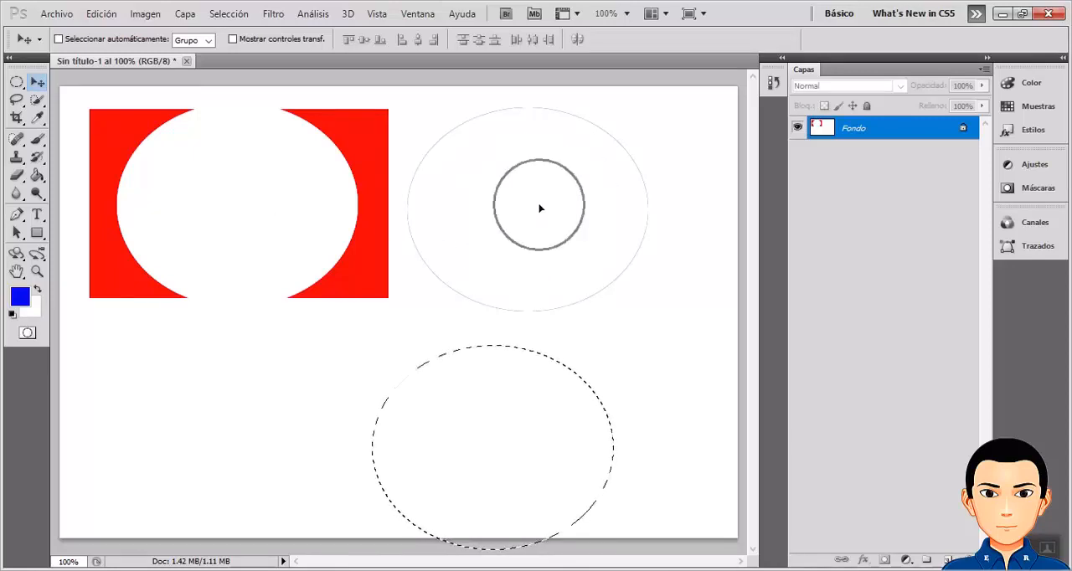
# Undo and redo the last move of the elliptical selection repeatedly.
pyautogui.hotkey('ctrl', 'z')
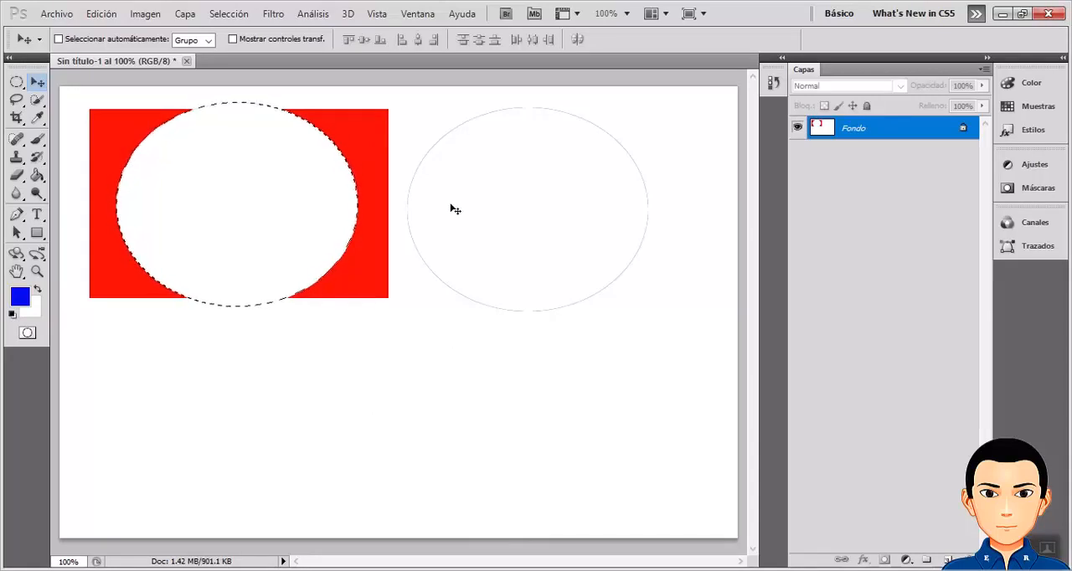
pyautogui.click(307, 235)
pyautogui.press('ctrl')
pyautogui.press('ctrl')
pyautogui.hotkey('ctrl', 'z')
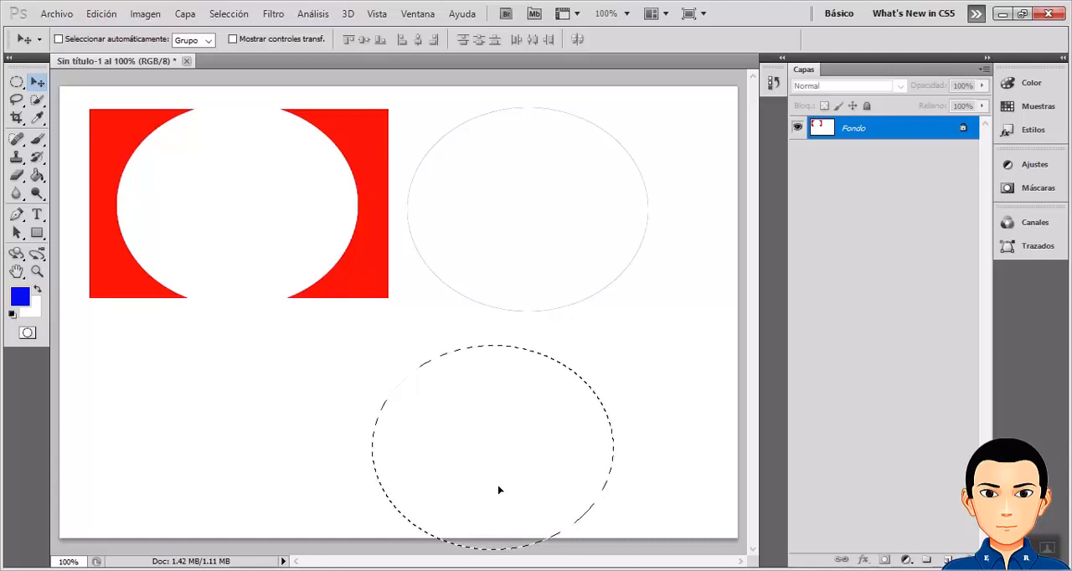
pyautogui.hotkey('ctrl', 'z')
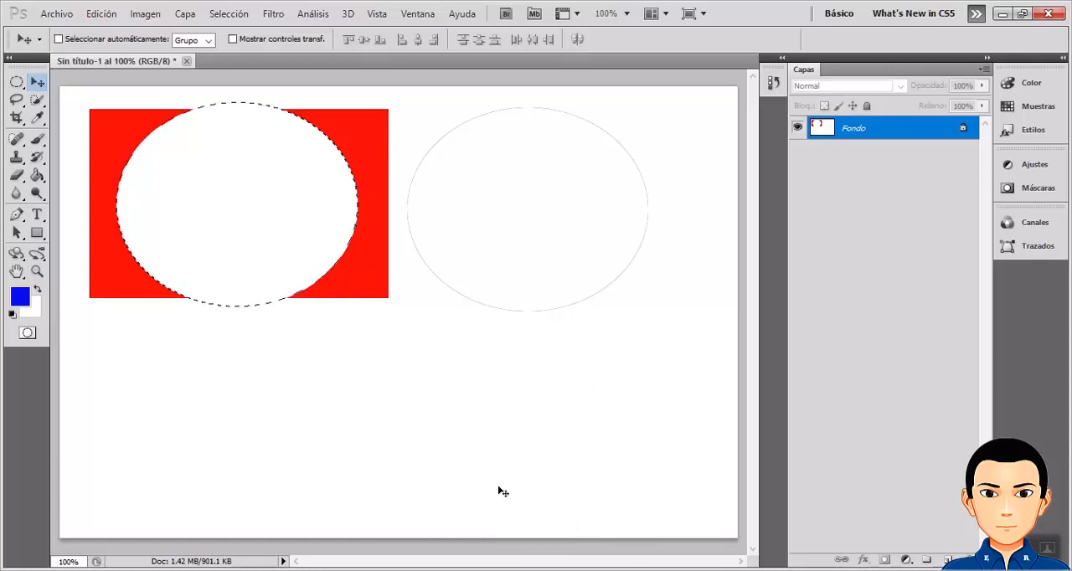
pyautogui.hotkey('ctrl', 'z')
pyautogui.hotkey('ctrl', 'z')
pyautogui.hotkey('ctrl', 'z')
pyautogui.hotkey('ctrl', 'z')
pyautogui.hotkey('ctrl', 'z')
pyautogui.hotkey('ctrl', 'z')
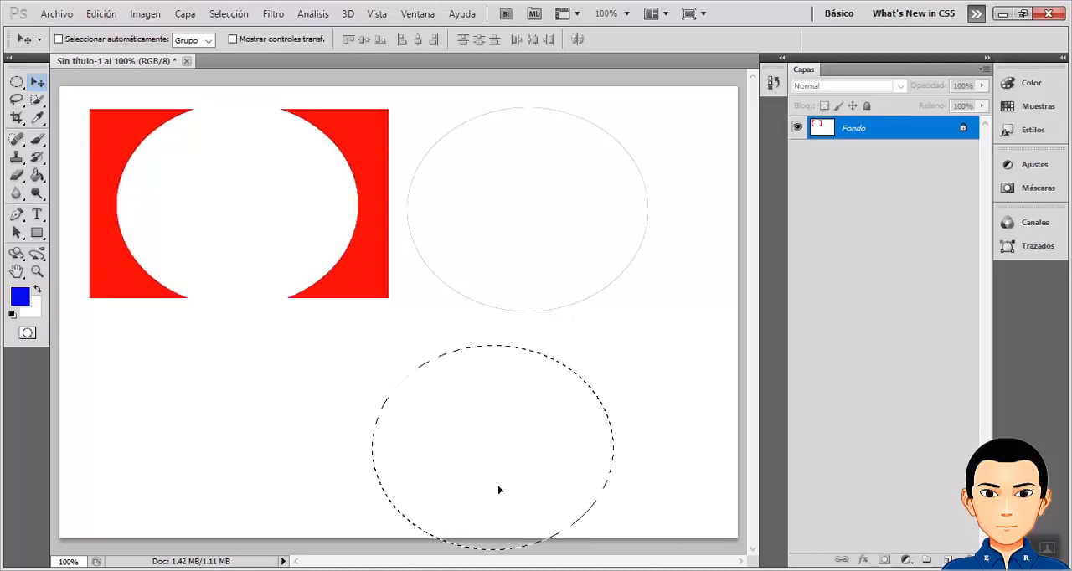
pyautogui.hotkey('ctrl', 'z')
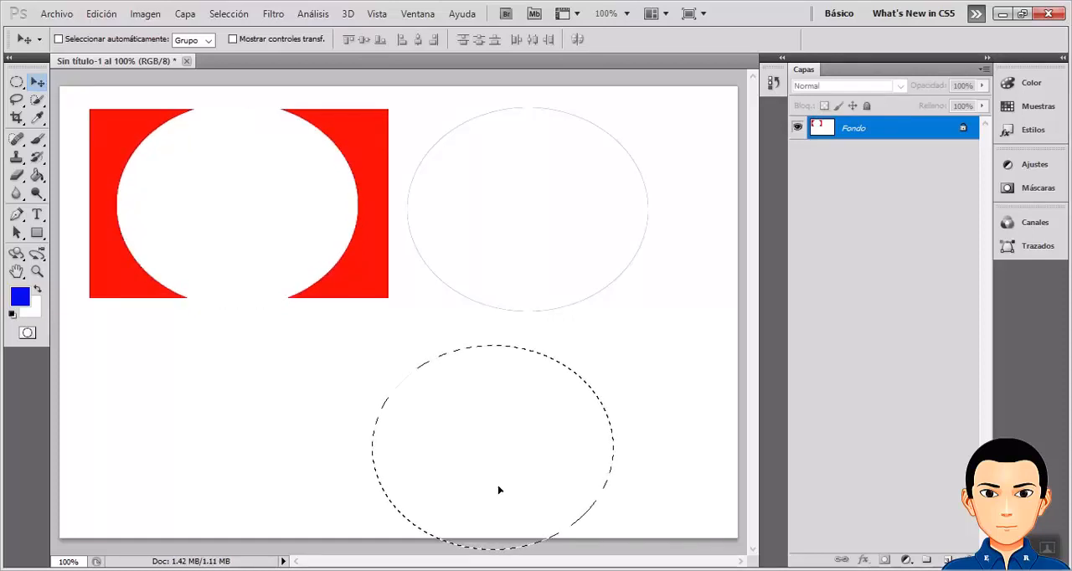
# Show the full document history and delete its latest Mover state.
pyautogui.click(775, 84)
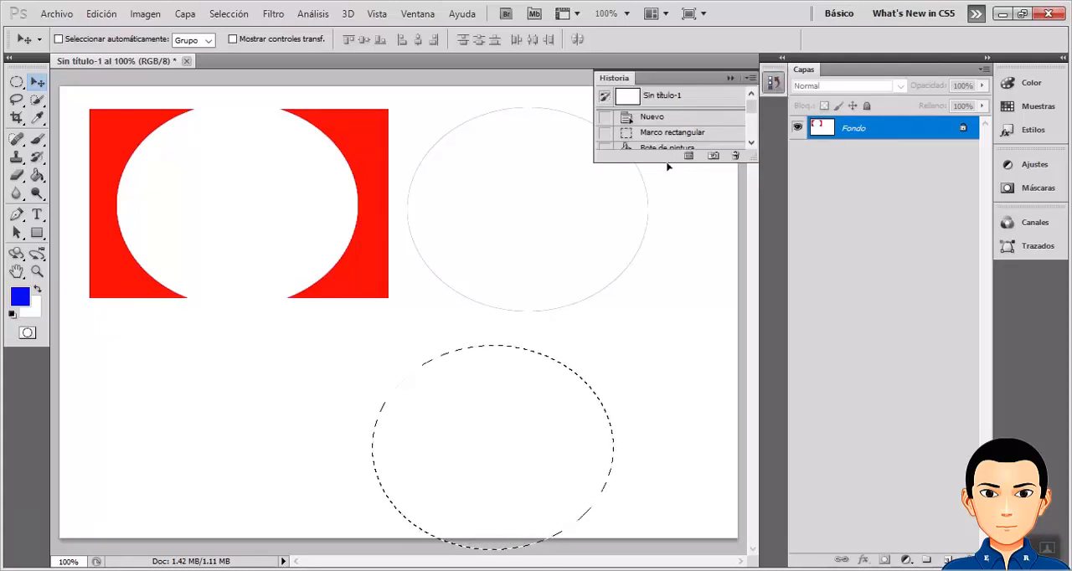
pyautogui.moveTo(669, 162); pyautogui.dragTo(665, 429)
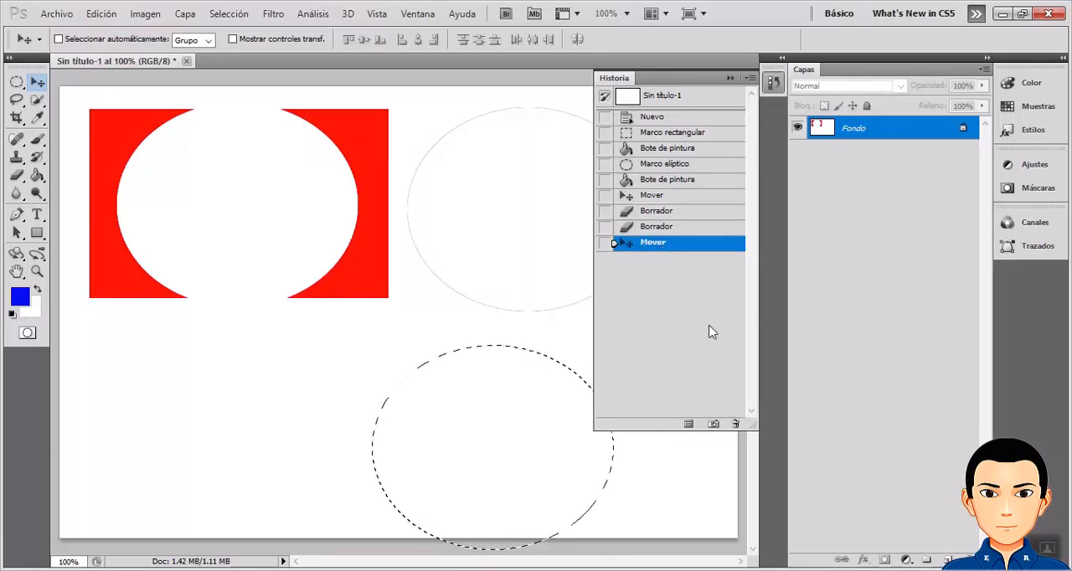
pyautogui.click(736, 424)
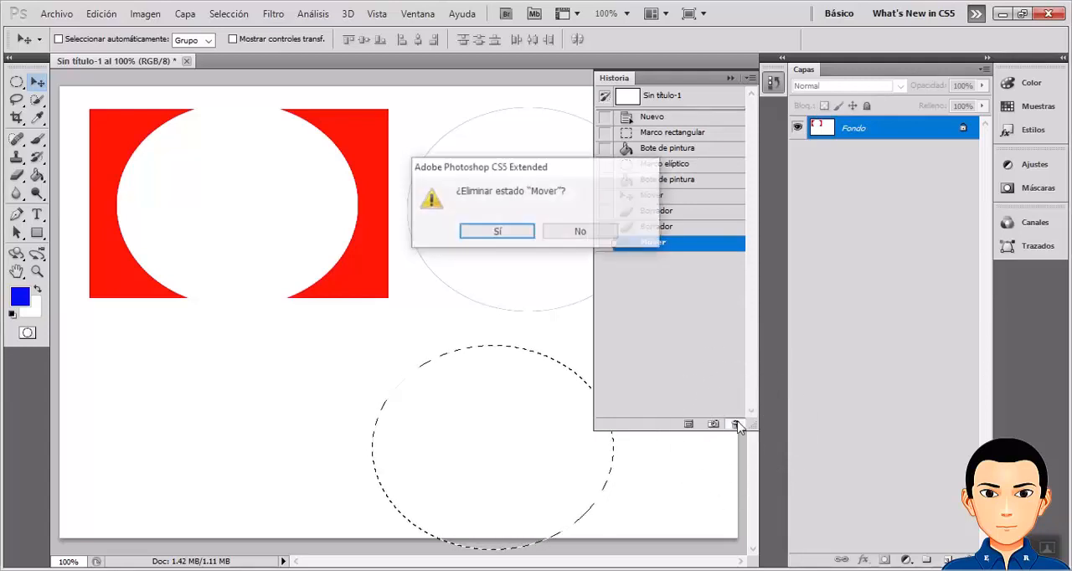
pyautogui.click(499, 233)
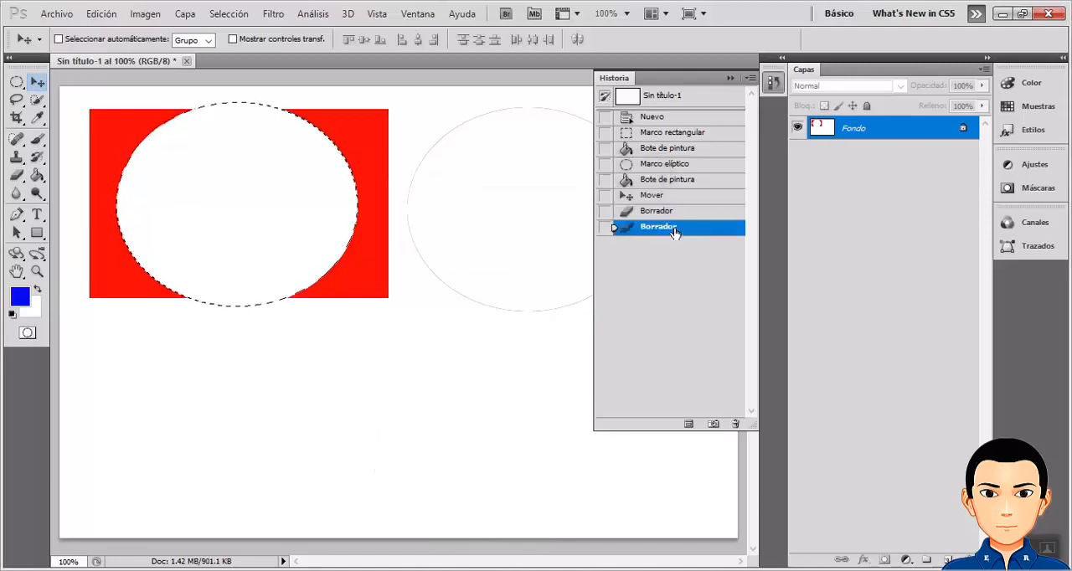
# Delete both Borrador states from the history and collapse the history list.
pyautogui.click(736, 424)
pyautogui.click(497, 232)
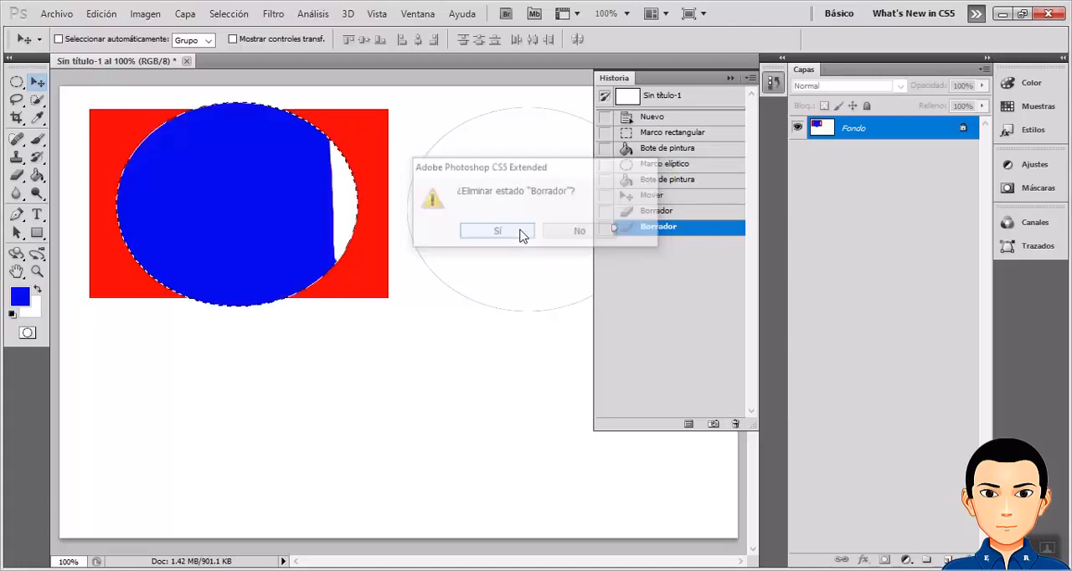
pyautogui.click(736, 424)
pyautogui.click(524, 236)
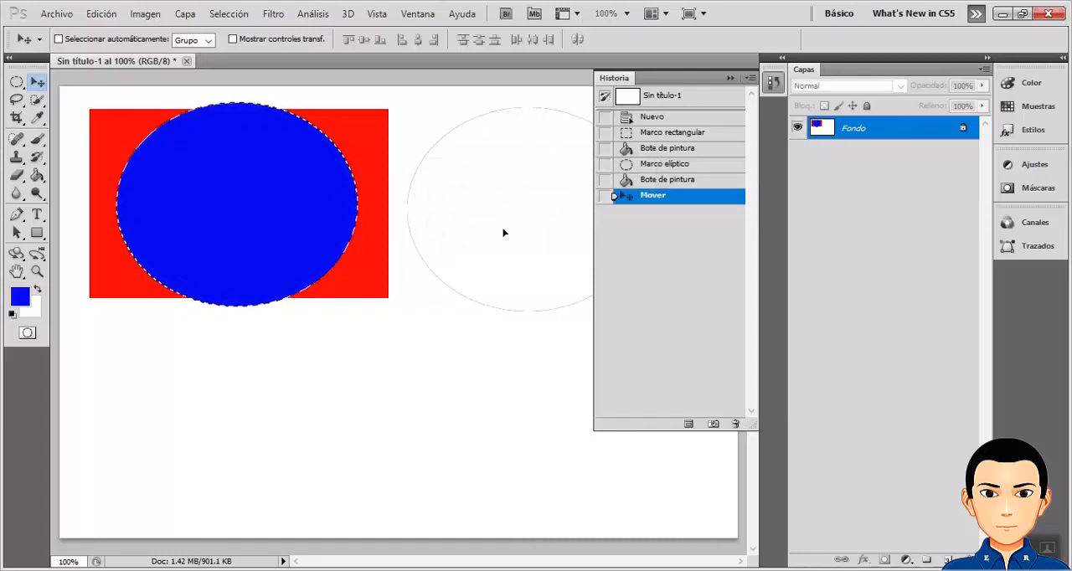
pyautogui.click(730, 79)
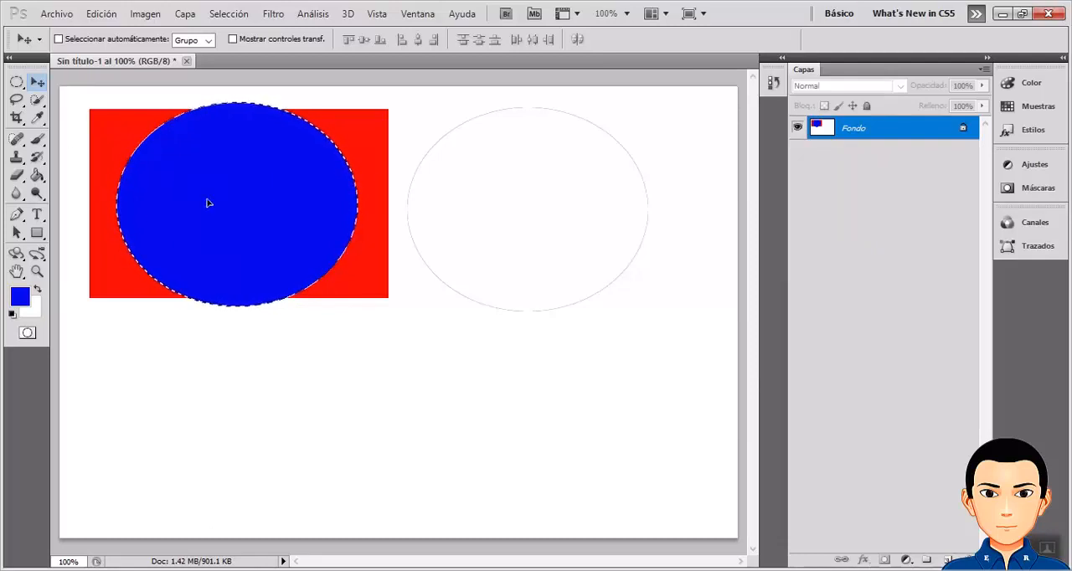
# Deselect the blue ellipse and outline a large triangular selection across the canvas with the Polygonal Lasso.
pyautogui.click(18, 99)
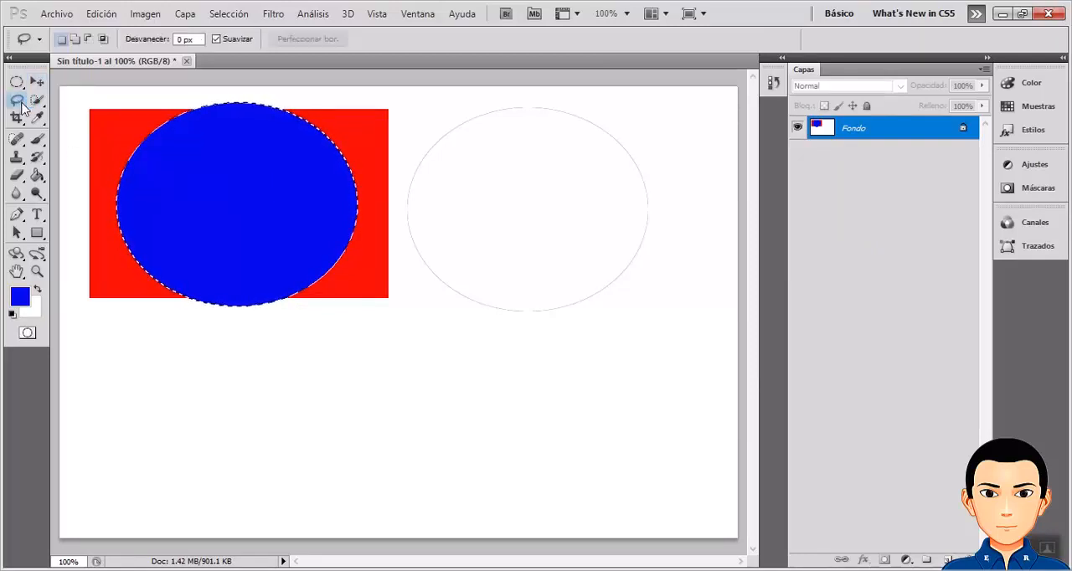
pyautogui.rightClick(23, 106)
pyautogui.click(75, 111)
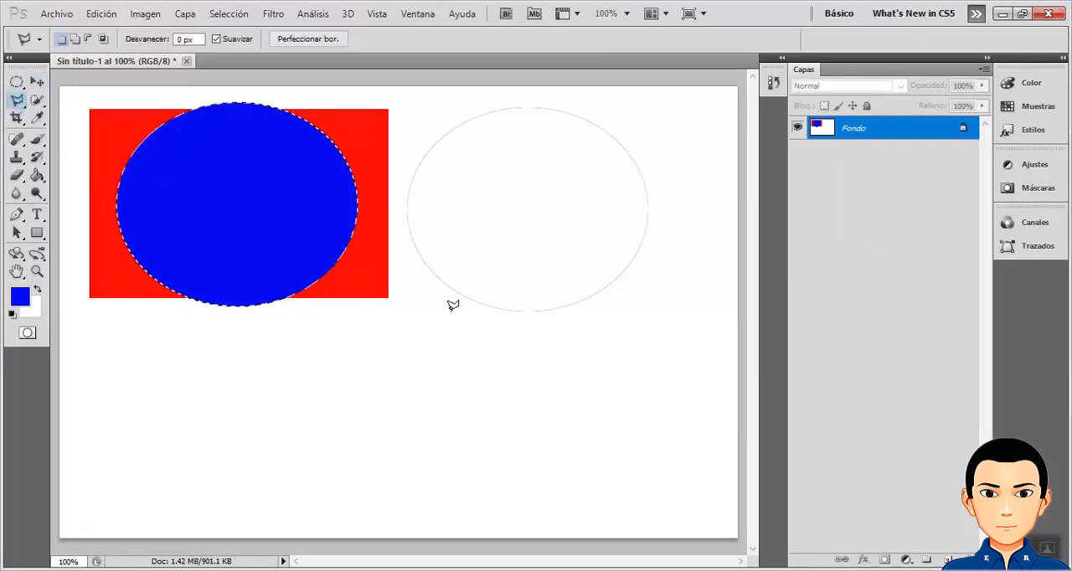
pyautogui.hotkey('ctrl', 'd')
pyautogui.click(603, 151)
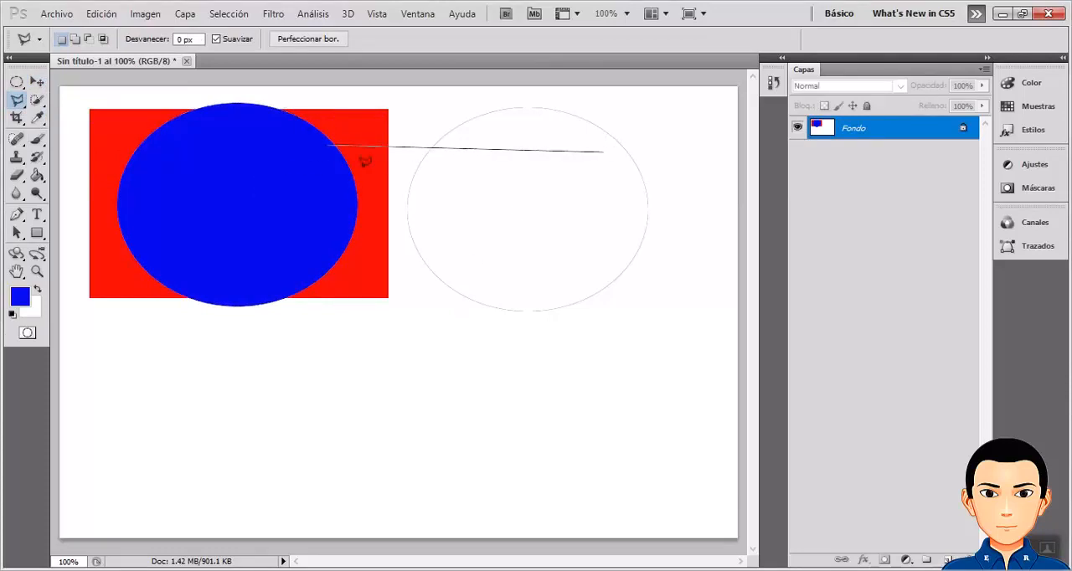
pyautogui.click(237, 448)
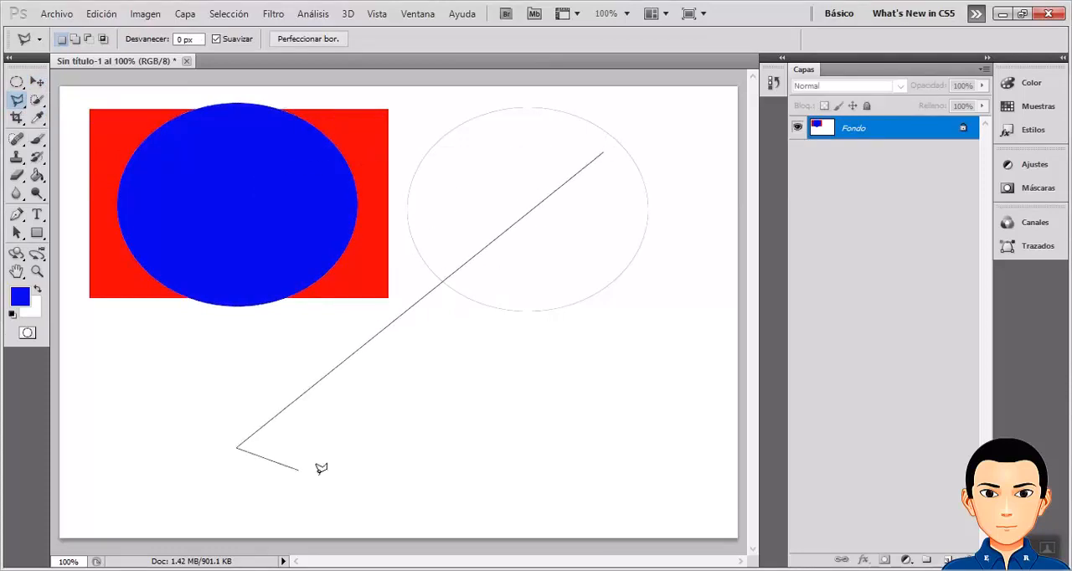
pyautogui.click(672, 472)
pyautogui.click(603, 151)
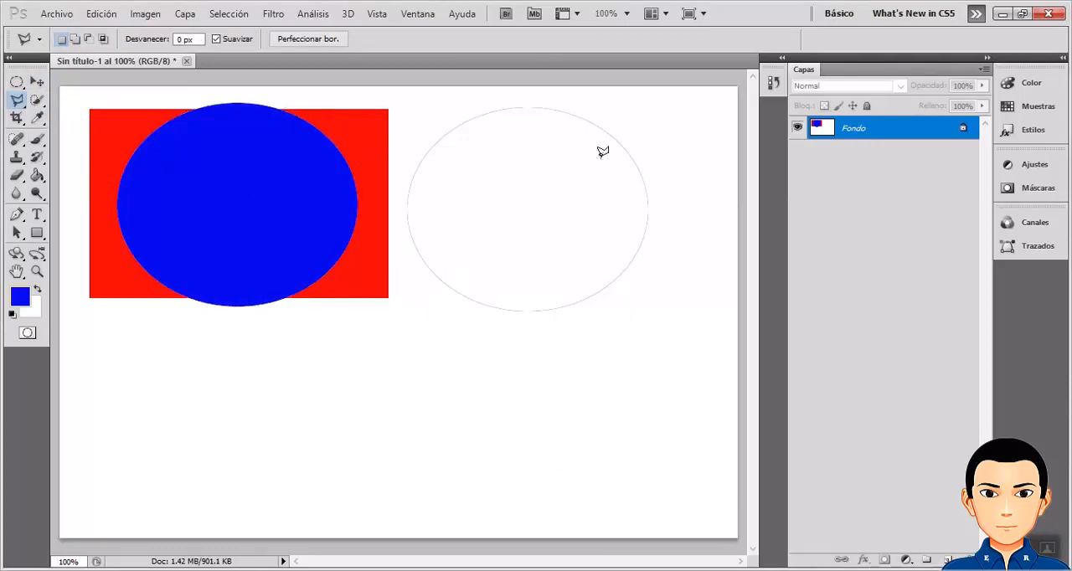
pyautogui.click(603, 152)
pyautogui.doubleClick(376, 226)
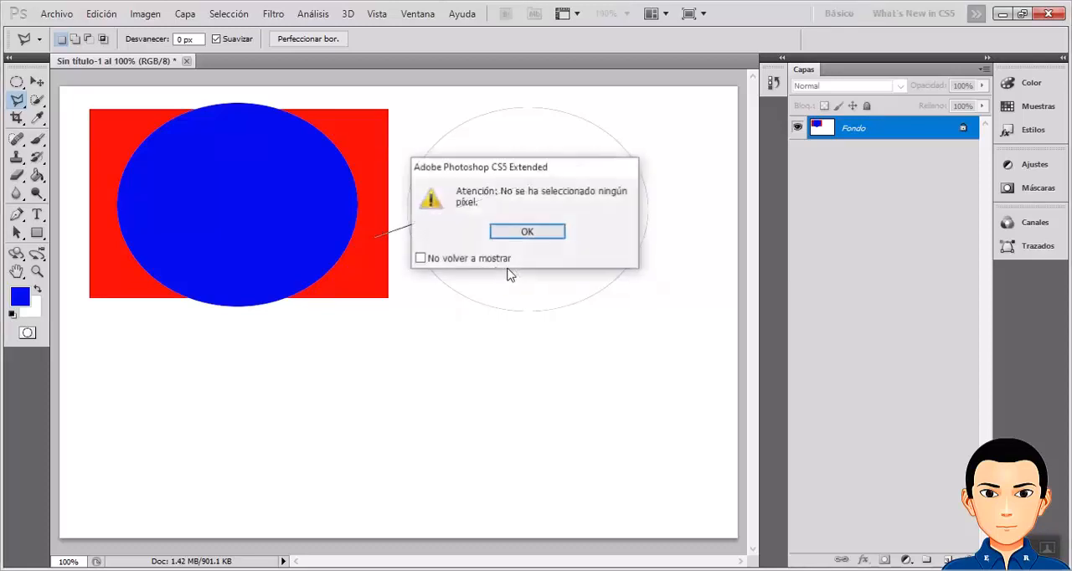
pyautogui.click(535, 235)
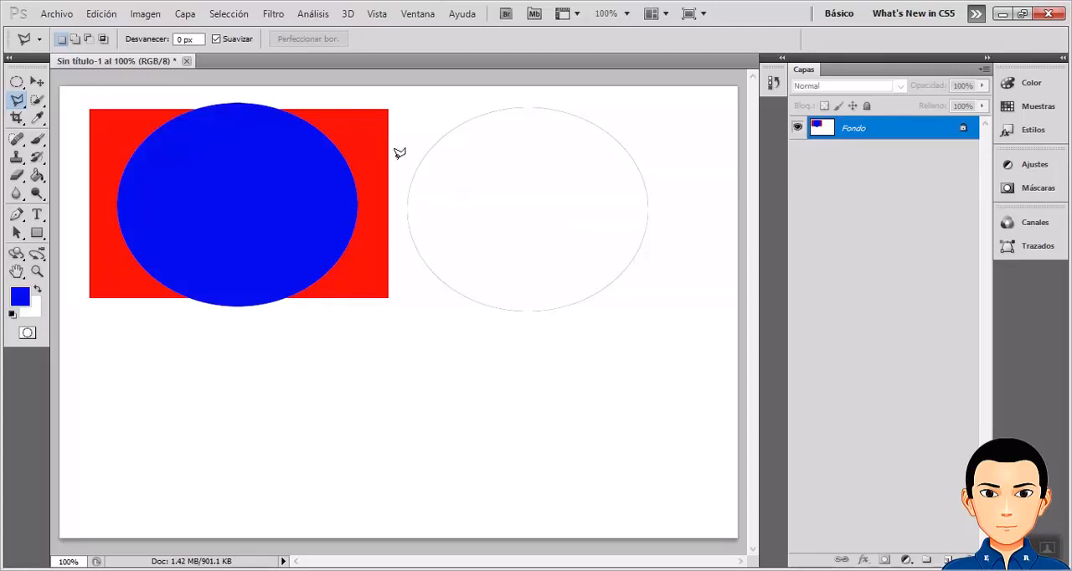
# Create a second new document 12 inches wide and 8 inches high with a white background.
pyautogui.click(55, 14)
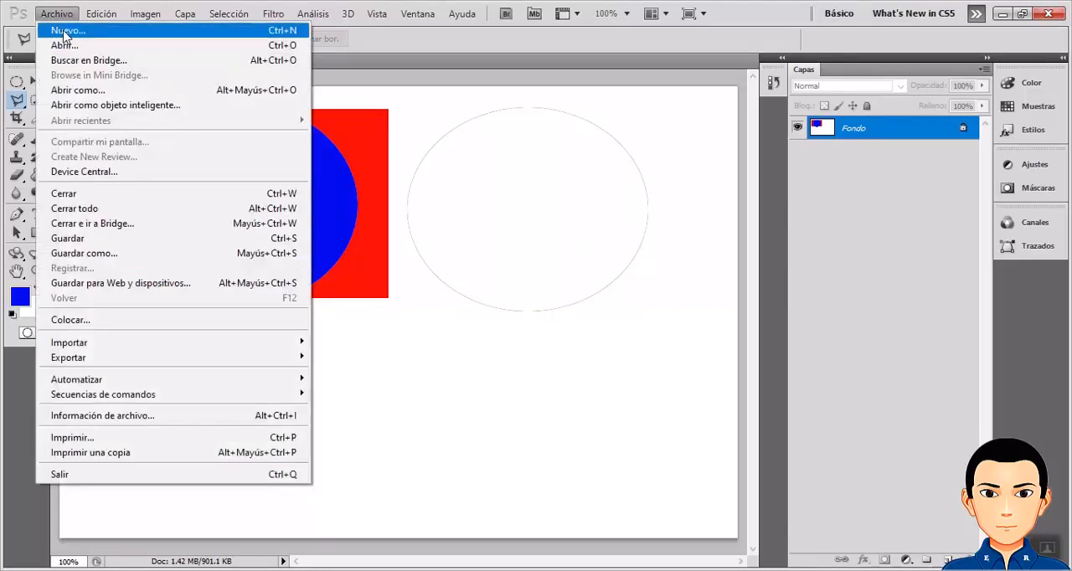
pyautogui.click(66, 31)
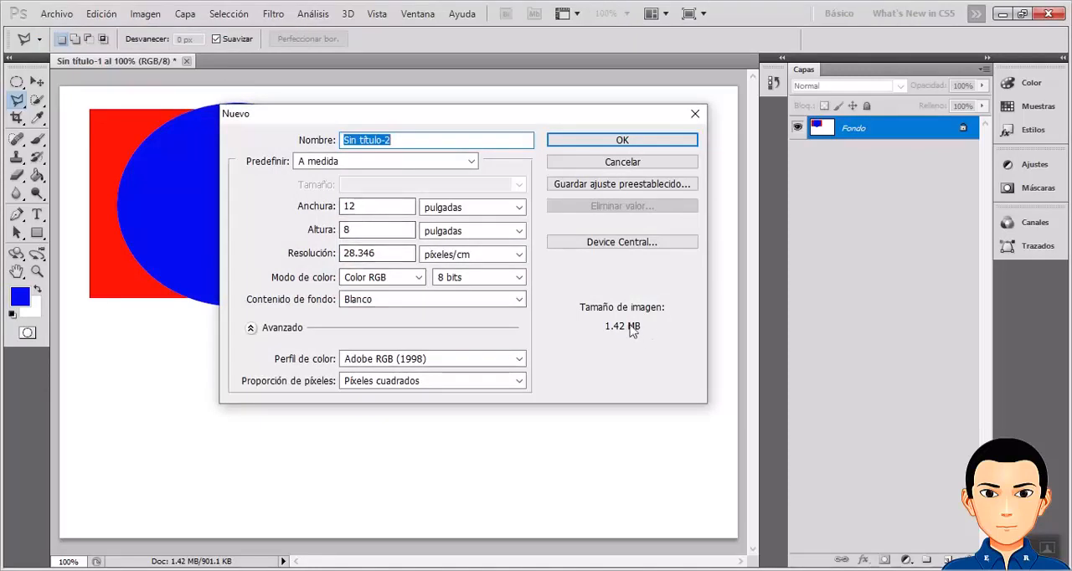
pyautogui.click(376, 209)
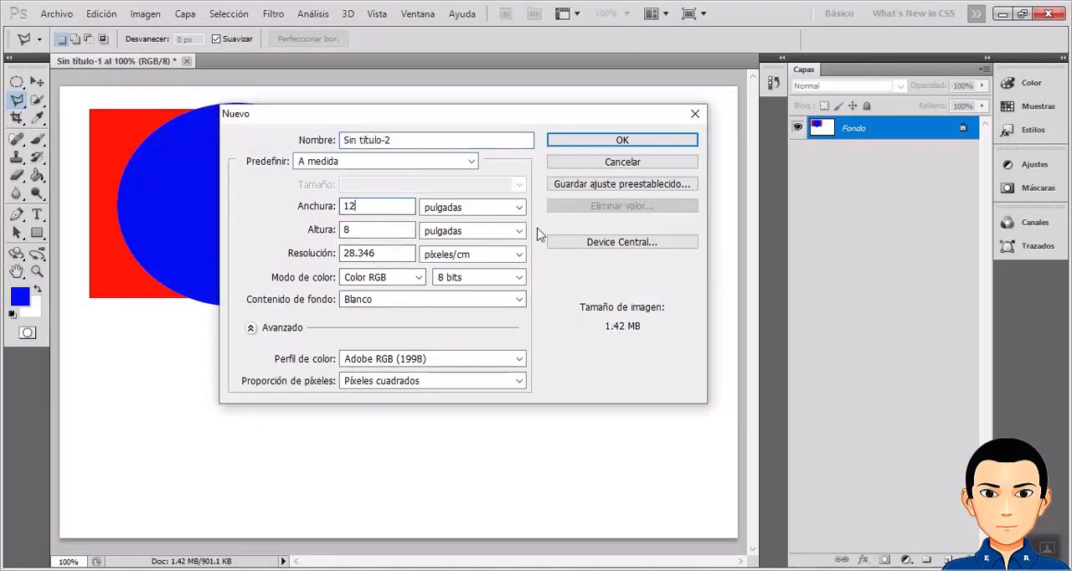
pyautogui.click(375, 229)
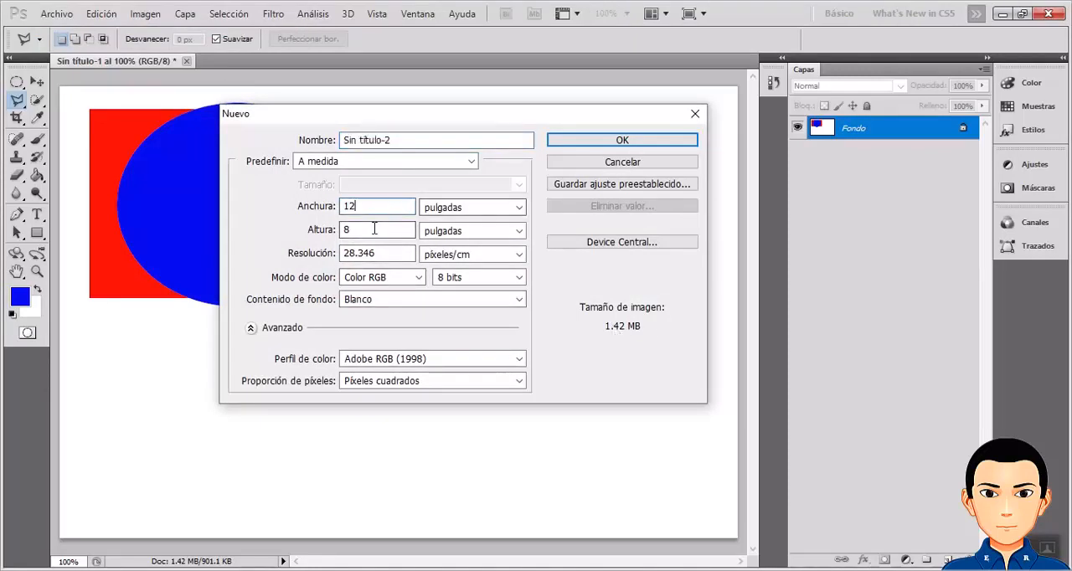
pyautogui.click(592, 140)
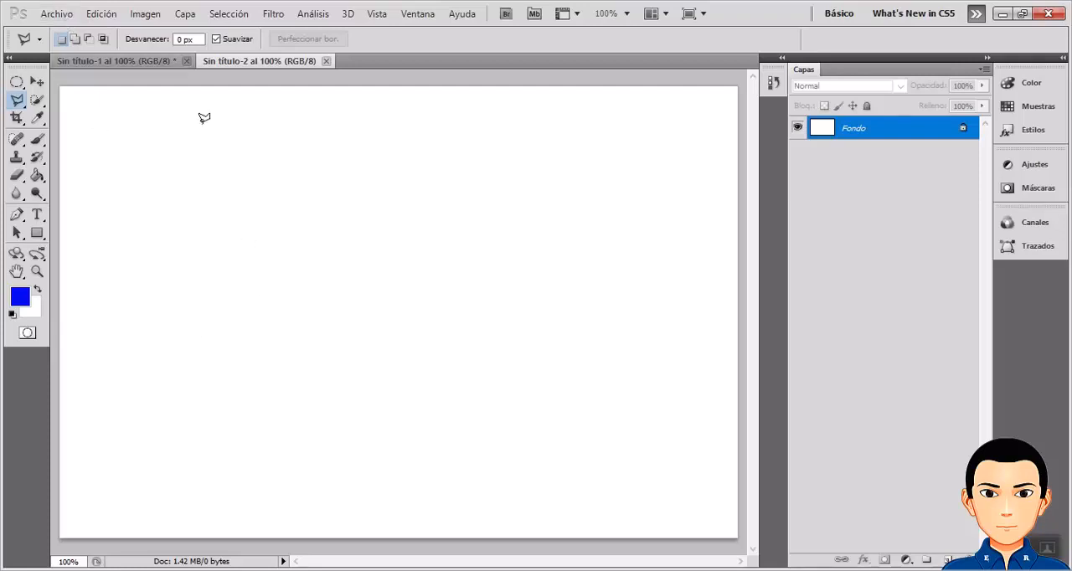
# Start opening a file and browse from the desktop through the 2020 folder into III BTP INFORMATICA.
pyautogui.click(63, 15)
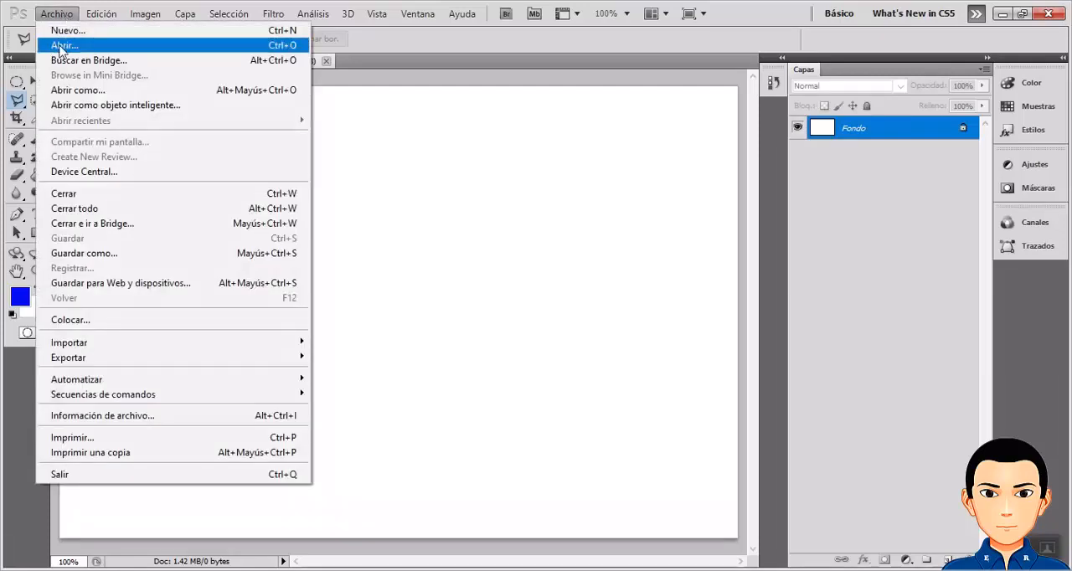
pyautogui.click(61, 46)
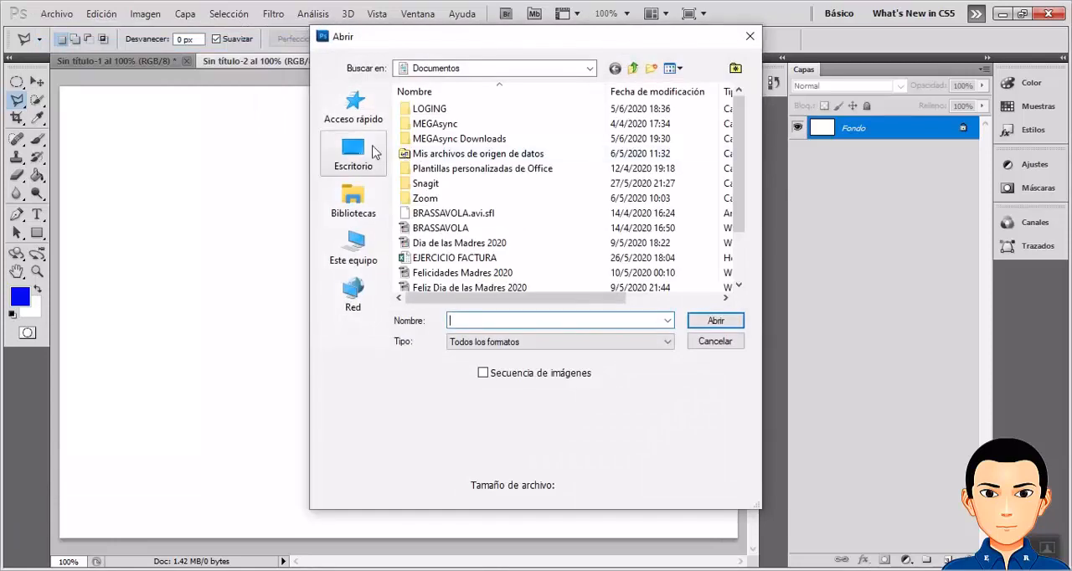
pyautogui.click(352, 149)
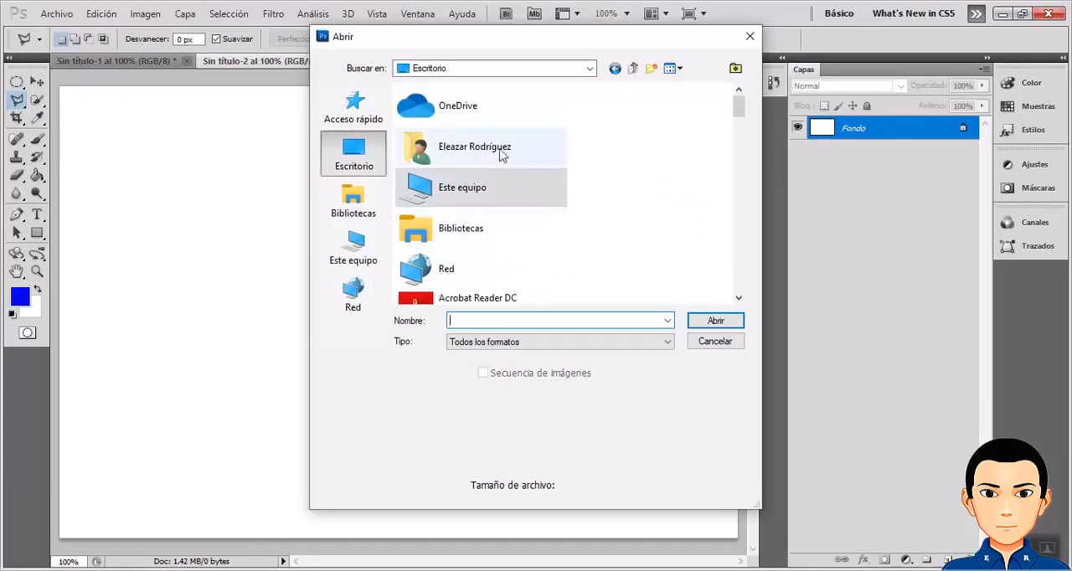
pyautogui.scroll(-5, 529, 203)
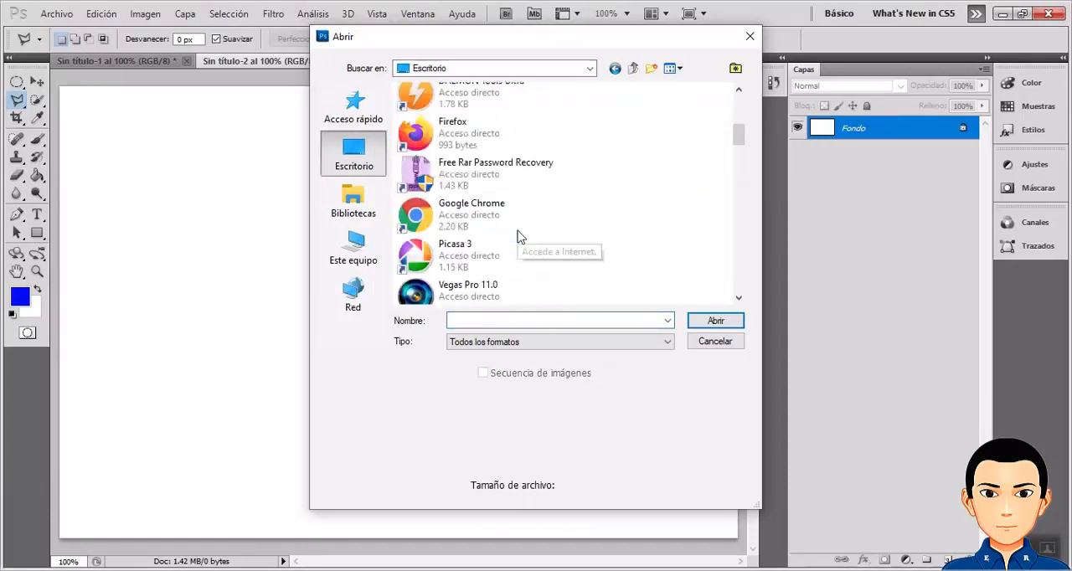
pyautogui.scroll(-3, 518, 237)
pyautogui.doubleClick(462, 135)
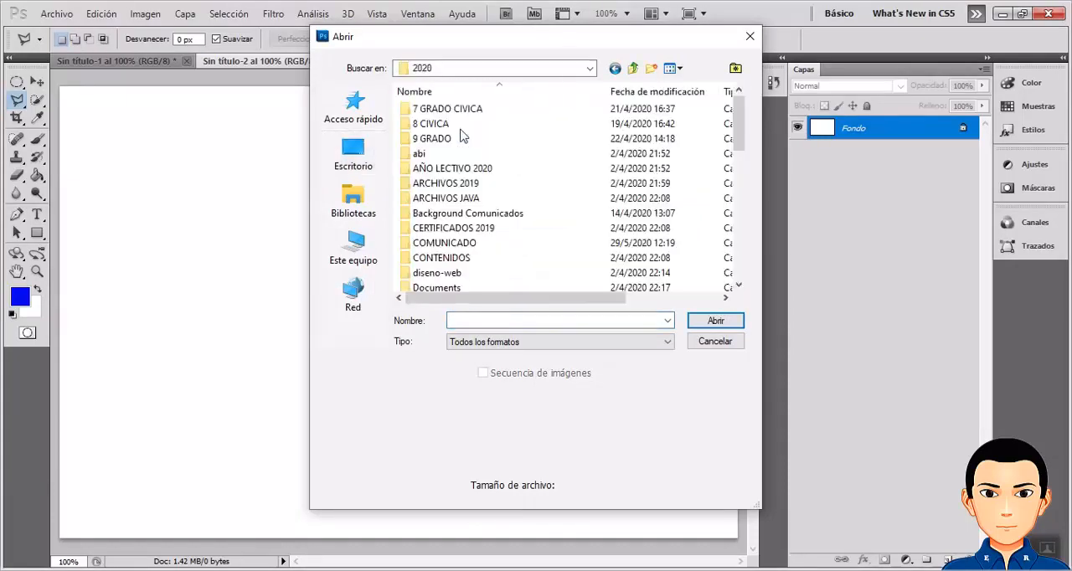
pyautogui.scroll(-3, 457, 238)
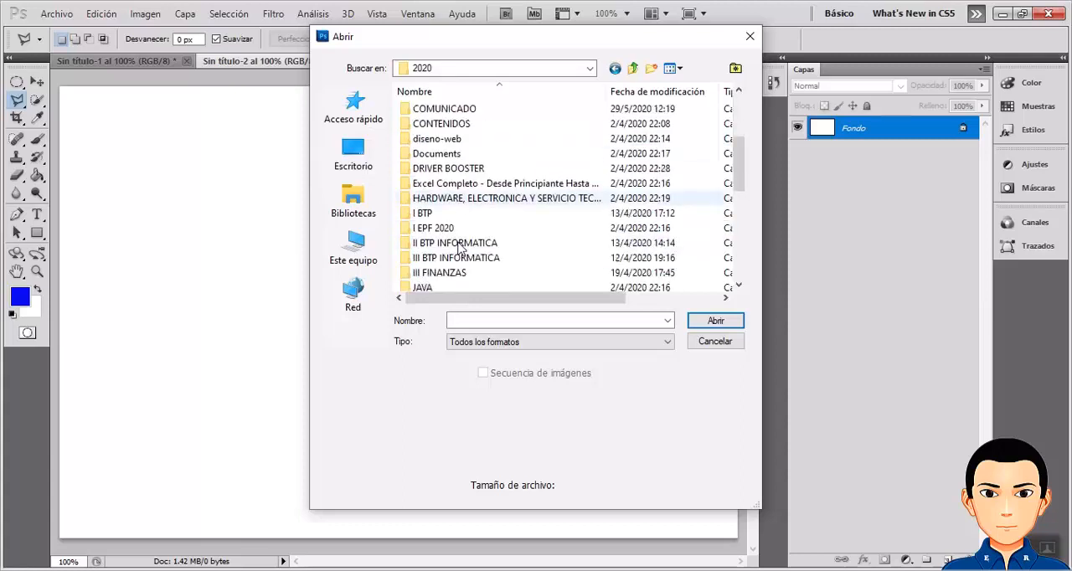
pyautogui.doubleClick(457, 258)
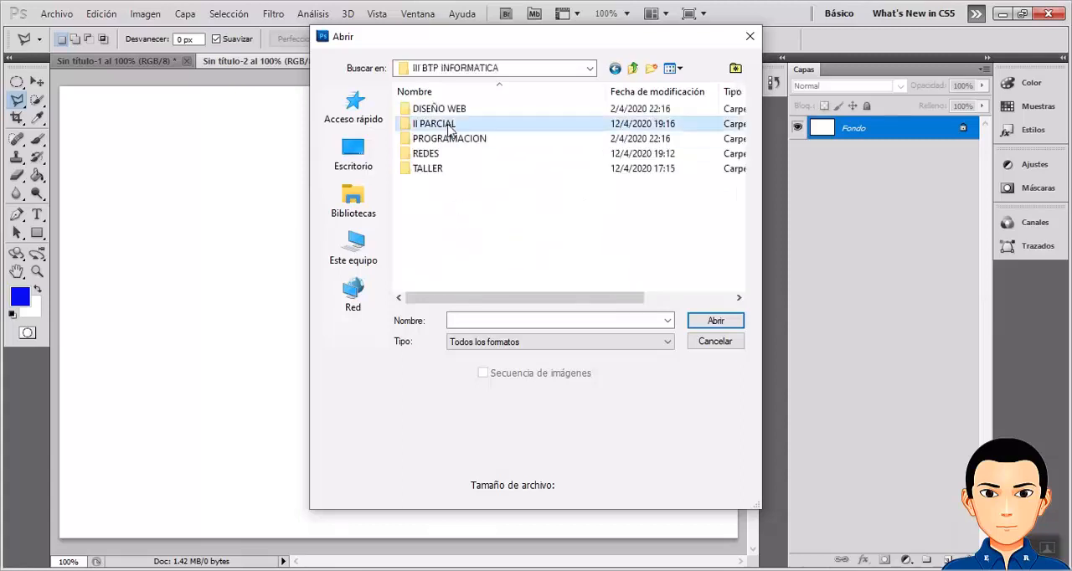
# Browse through II PARCIAL, I UNIDAD, LABORATORIO, PHOTOSHOP and TEMA1 to the IMPERFECCIONES image folder.
pyautogui.doubleClick(449, 125)
pyautogui.doubleClick(444, 110)
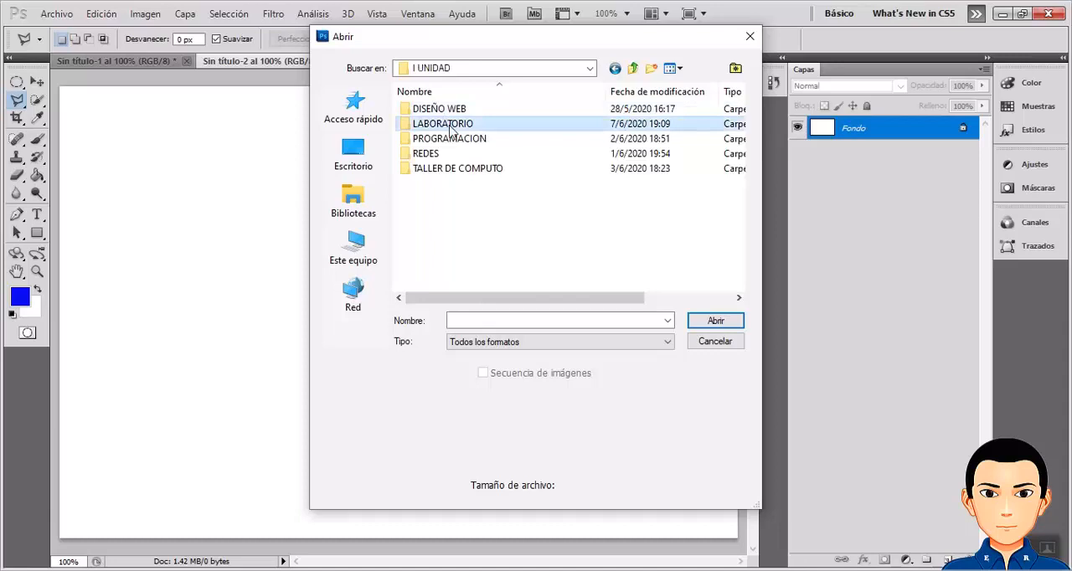
pyautogui.doubleClick(450, 126)
pyautogui.doubleClick(441, 142)
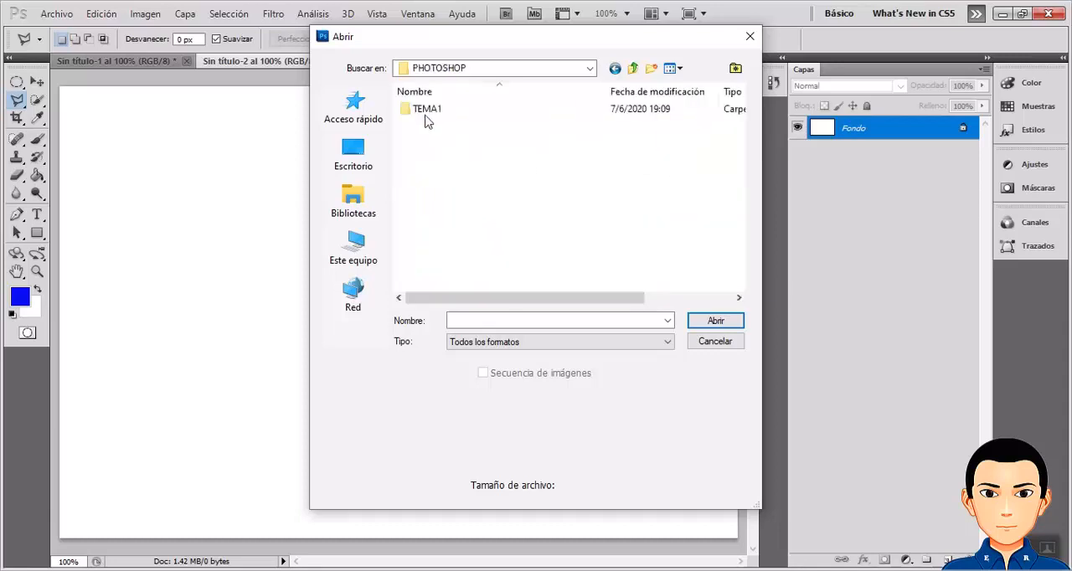
pyautogui.doubleClick(426, 118)
pyautogui.doubleClick(425, 117)
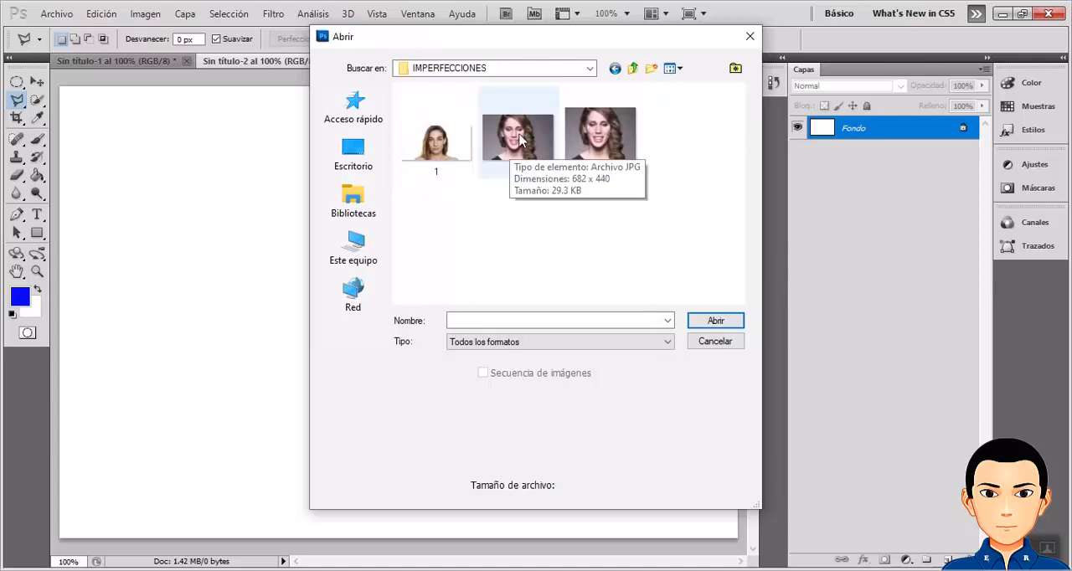
# Open image 3.jpg as its own document, leaving its missing colour profile unmodified.
pyautogui.doubleClick(615, 138)
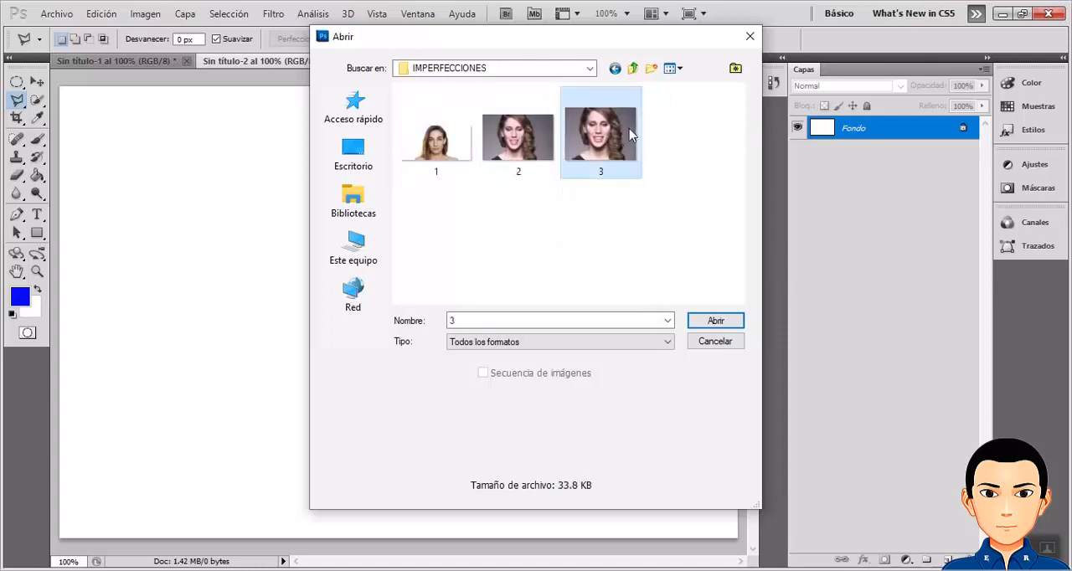
pyautogui.press('i')
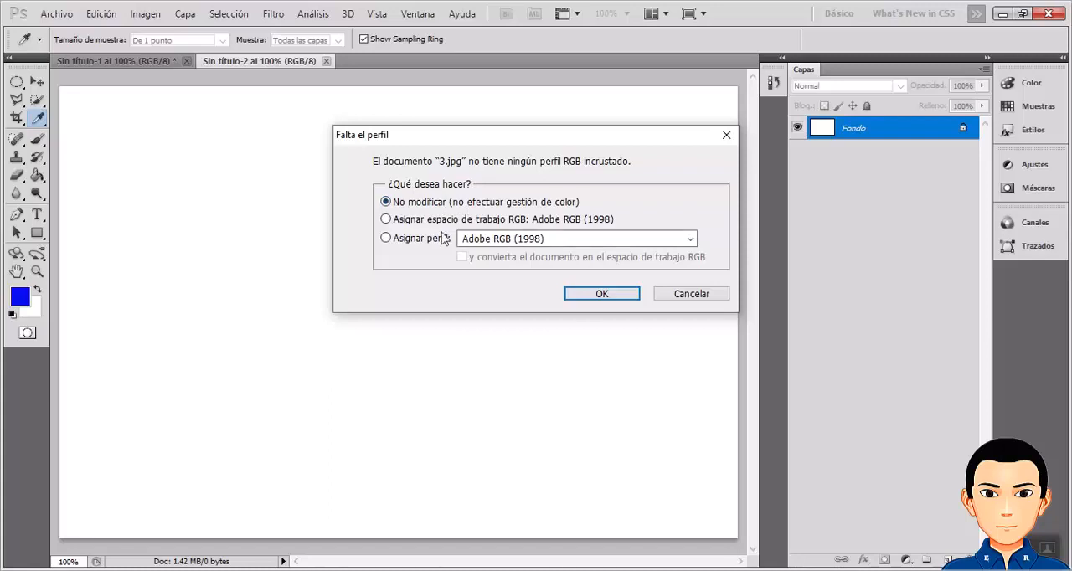
pyautogui.click(592, 294)
pyautogui.press('l')
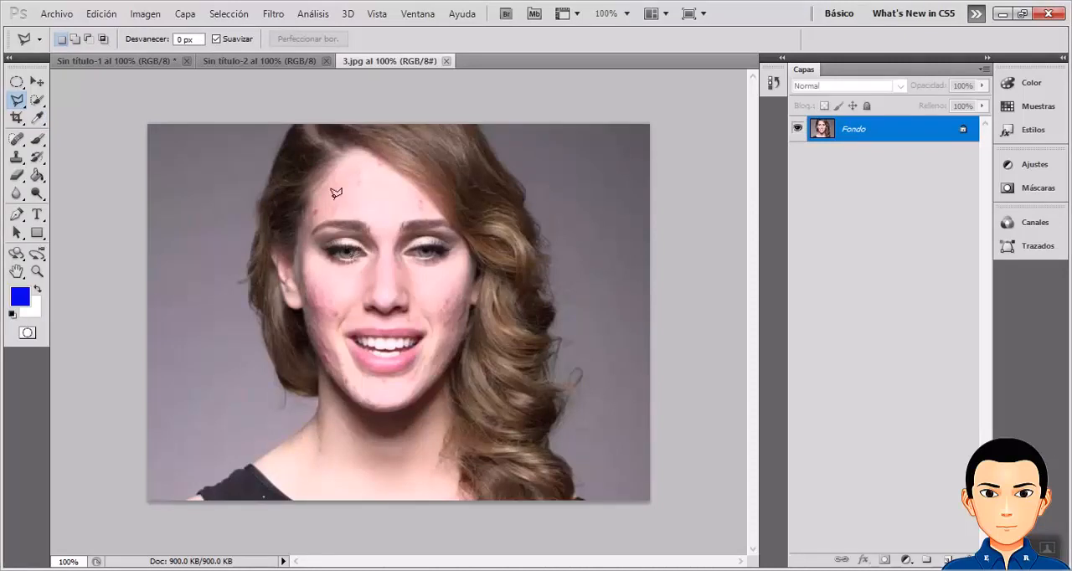
# Cancel the stray Polygonal Lasso line and activate the Move tool.
pyautogui.click(297, 71)
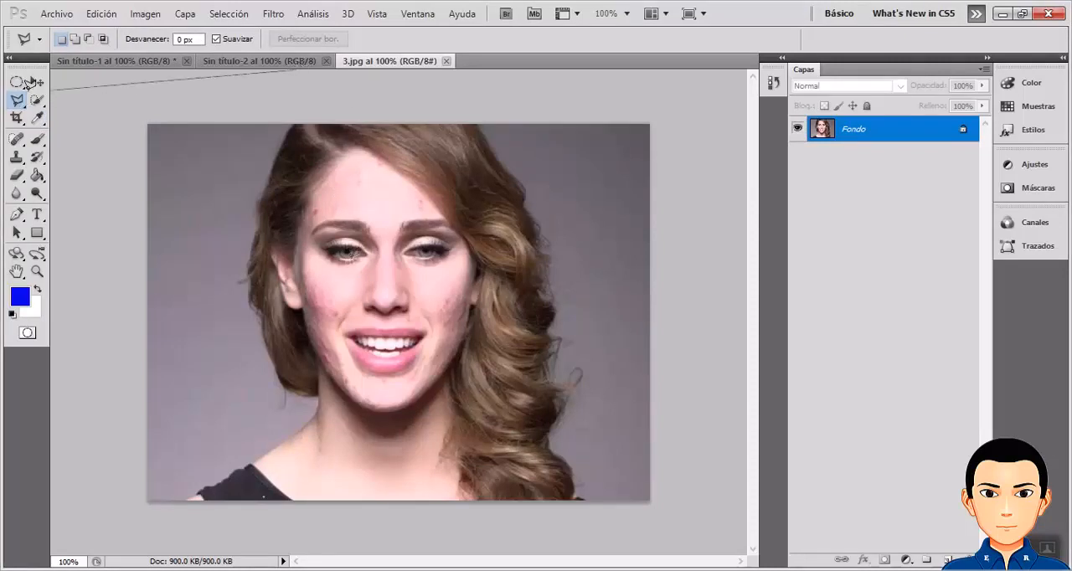
pyautogui.press('Escape')
pyautogui.click(37, 81)
# Switch between the open documents Sin título-1, Sin título-2 and 3.jpg to compare their contents.
pyautogui.click(227, 66)
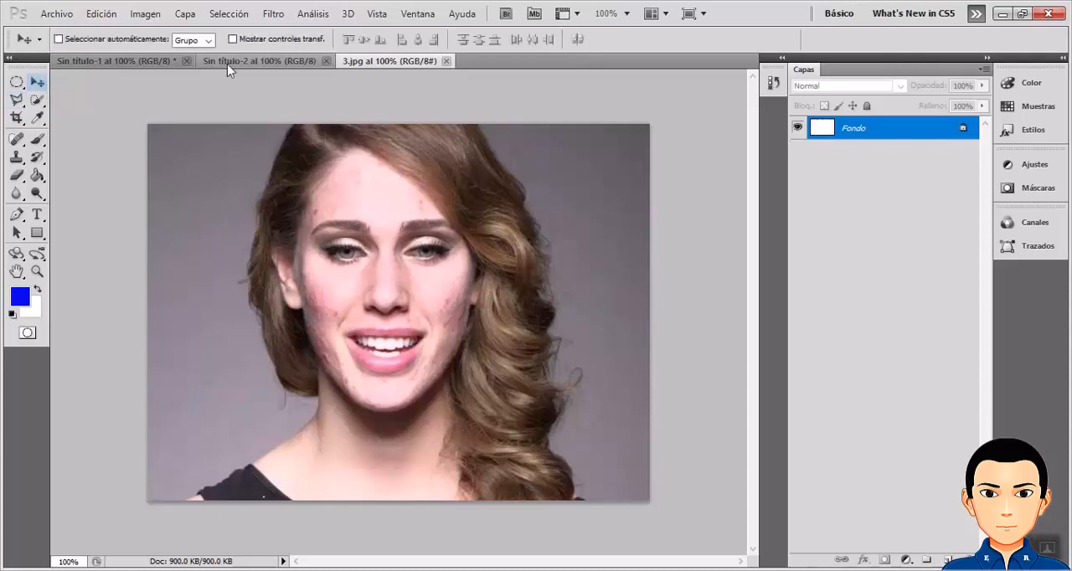
pyautogui.click(419, 63)
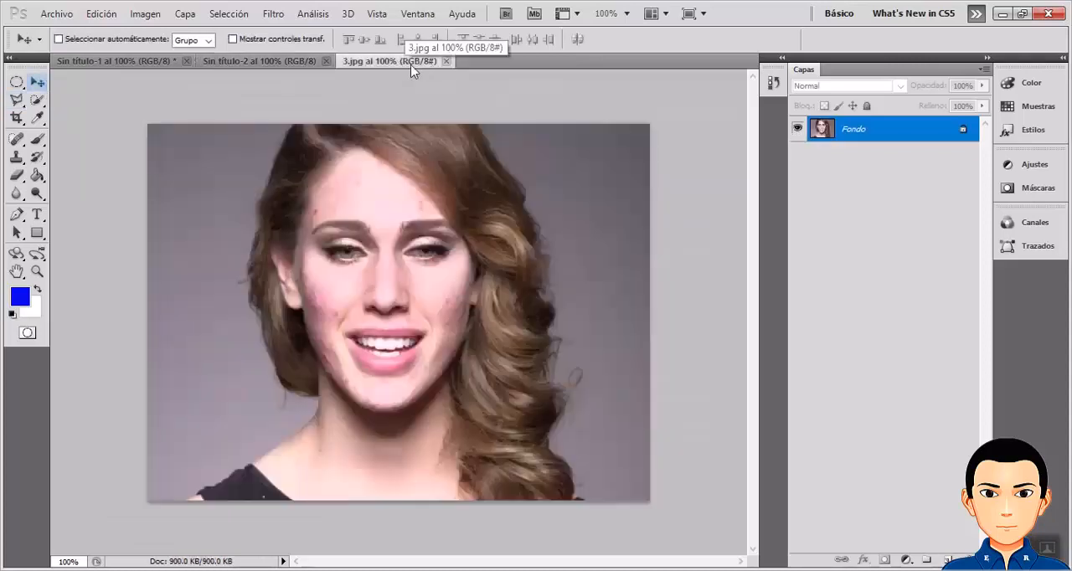
pyautogui.click(285, 63)
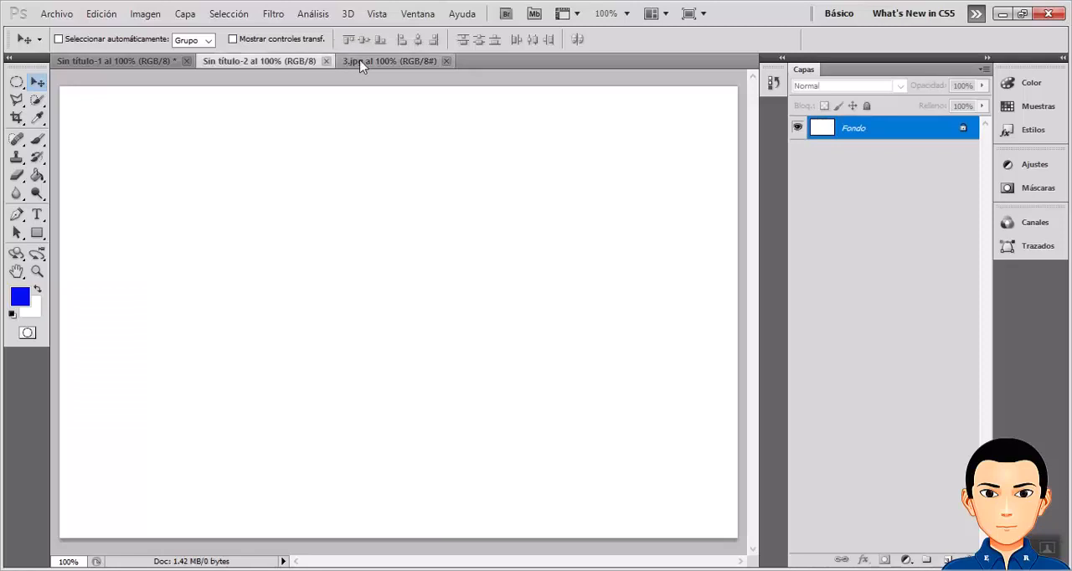
pyautogui.click(365, 63)
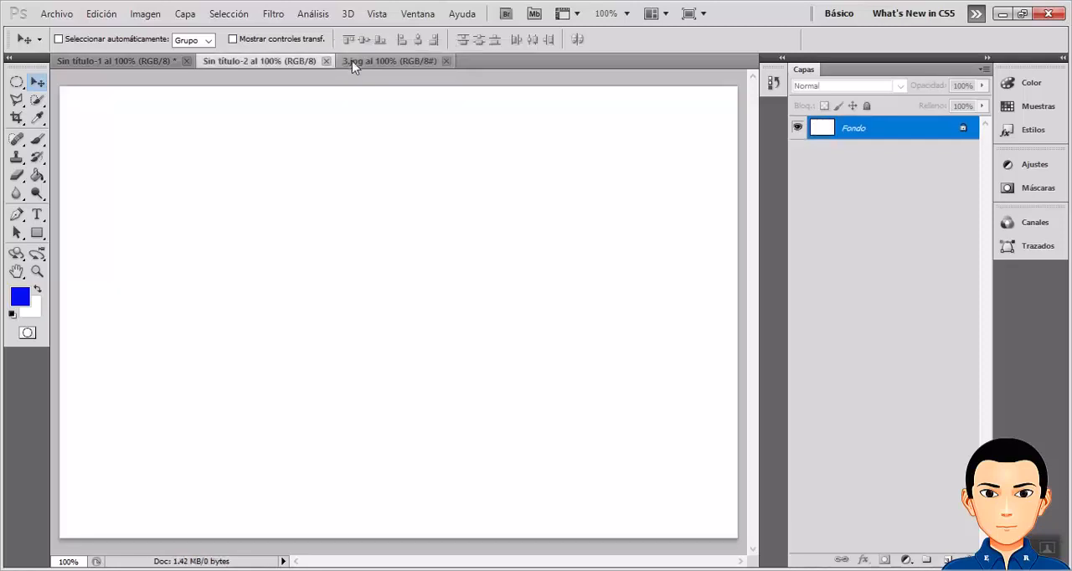
pyautogui.click(310, 64)
pyautogui.click(352, 60)
pyautogui.click(155, 66)
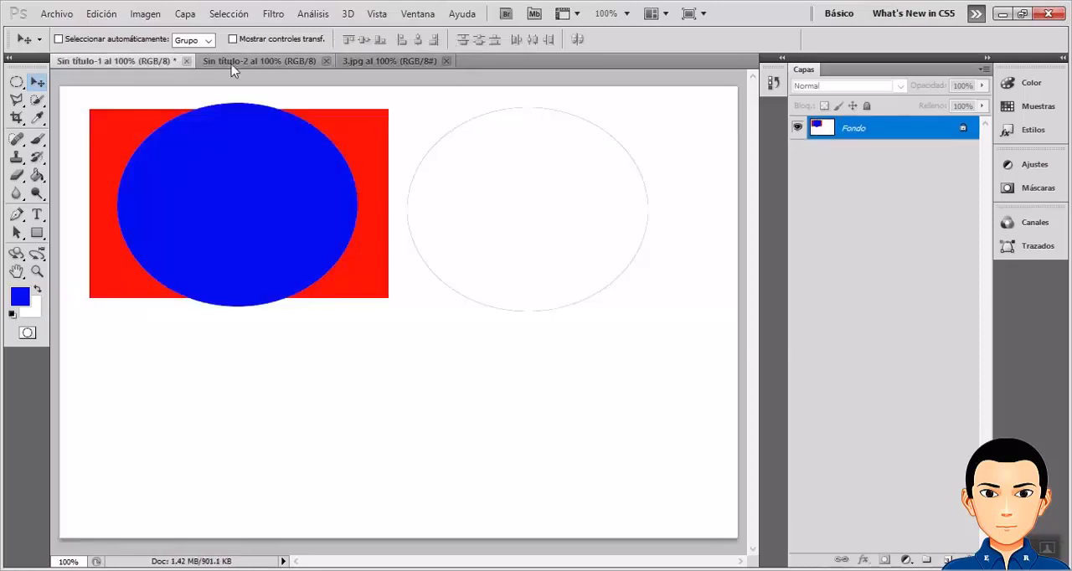
pyautogui.click(239, 66)
pyautogui.click(358, 65)
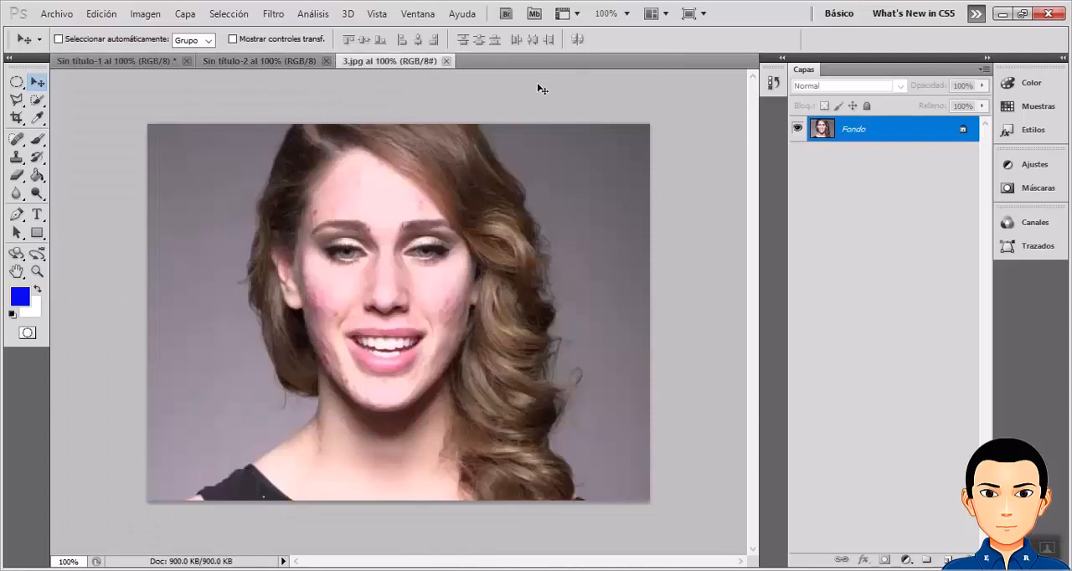
# Place image 3 from the IMPERFECCIONES folder into the blank Sin título-2 document.
pyautogui.click(261, 62)
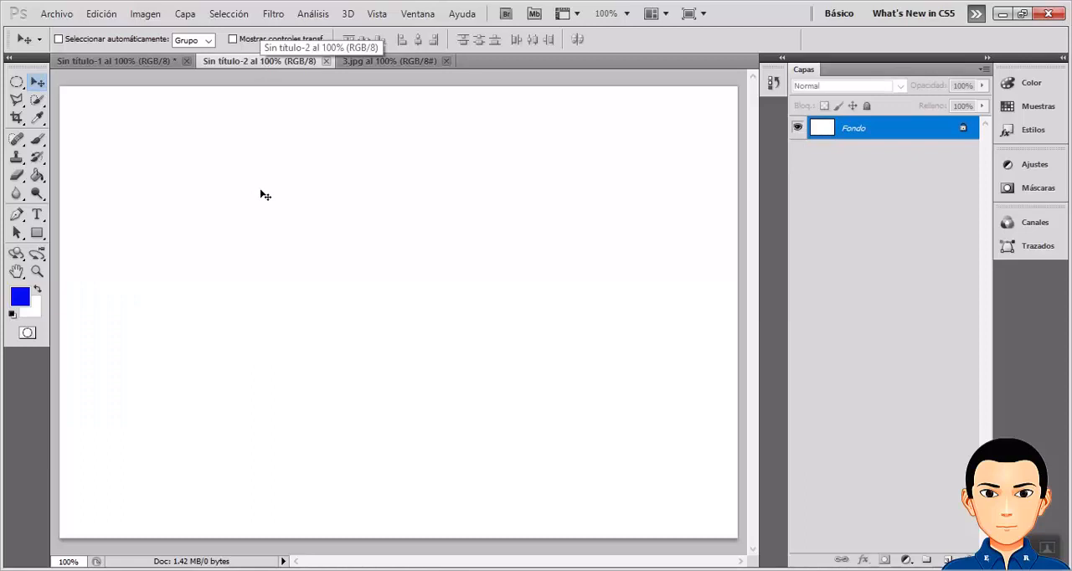
pyautogui.click(59, 15)
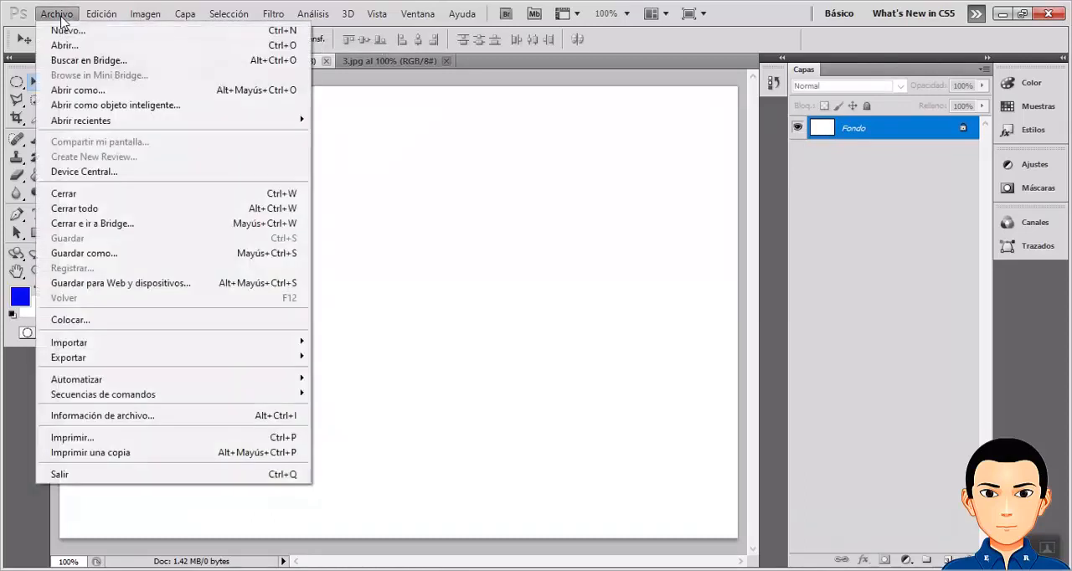
pyautogui.click(72, 322)
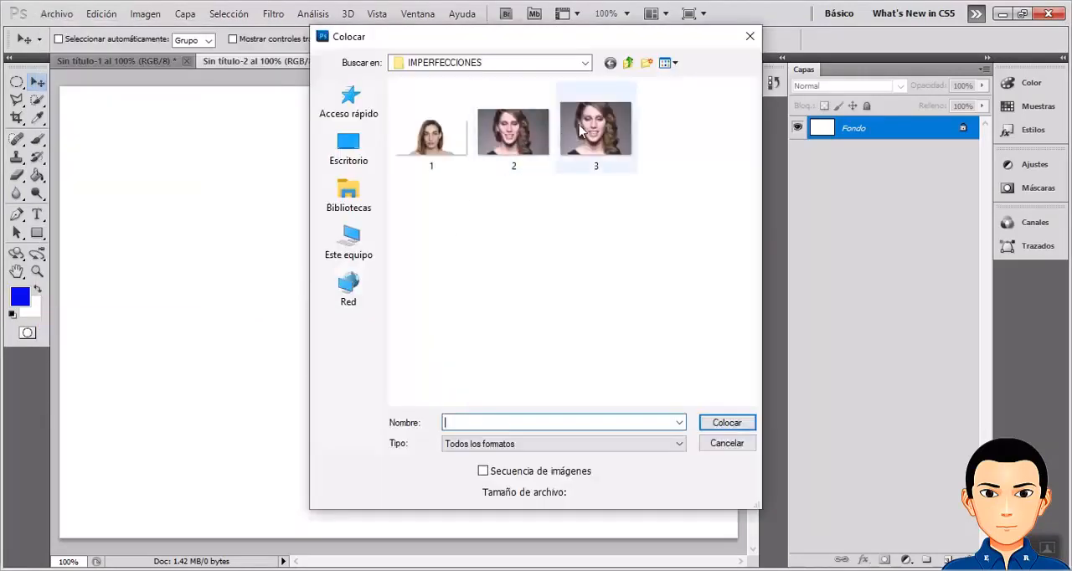
pyautogui.doubleClick(582, 128)
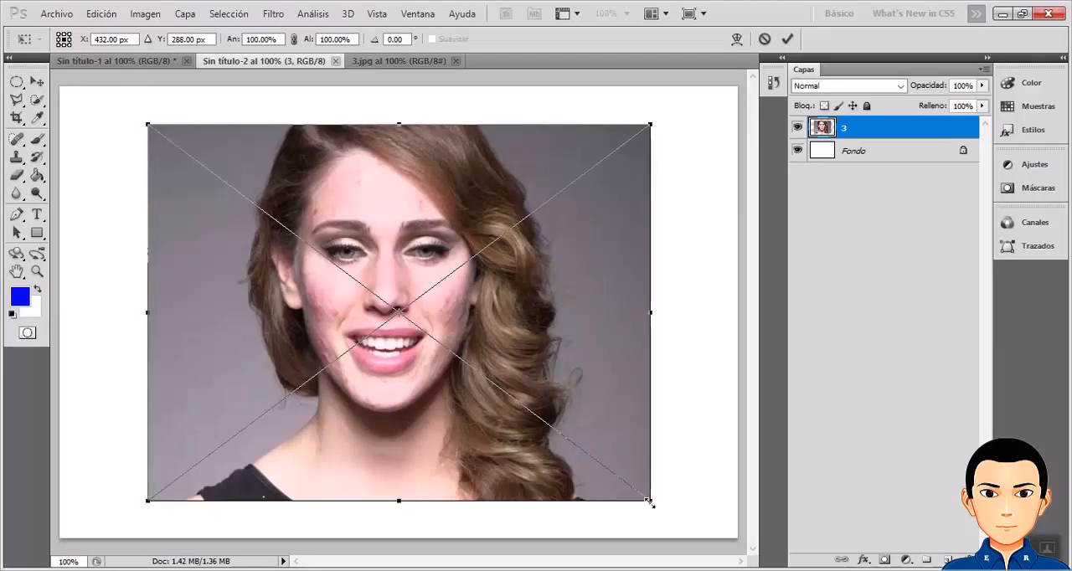
# Scale the placed image to about 115% width and 108% height with about -0.07° rotation, and shift it slightly down the canvas.
pyautogui.moveTo(650, 504); pyautogui.dragTo(618, 461)
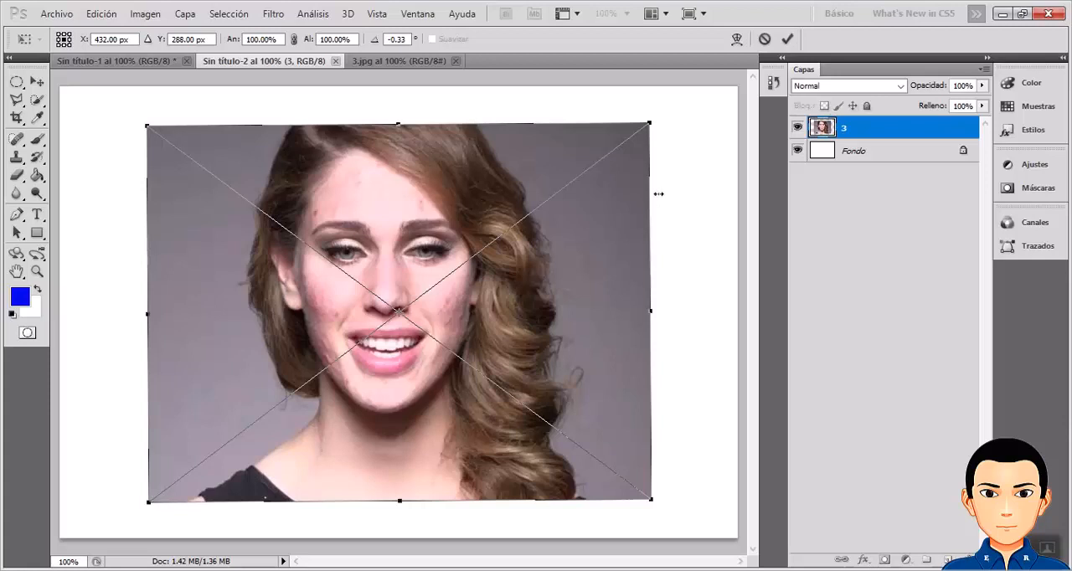
pyautogui.moveTo(648, 123); pyautogui.dragTo(695, 109)
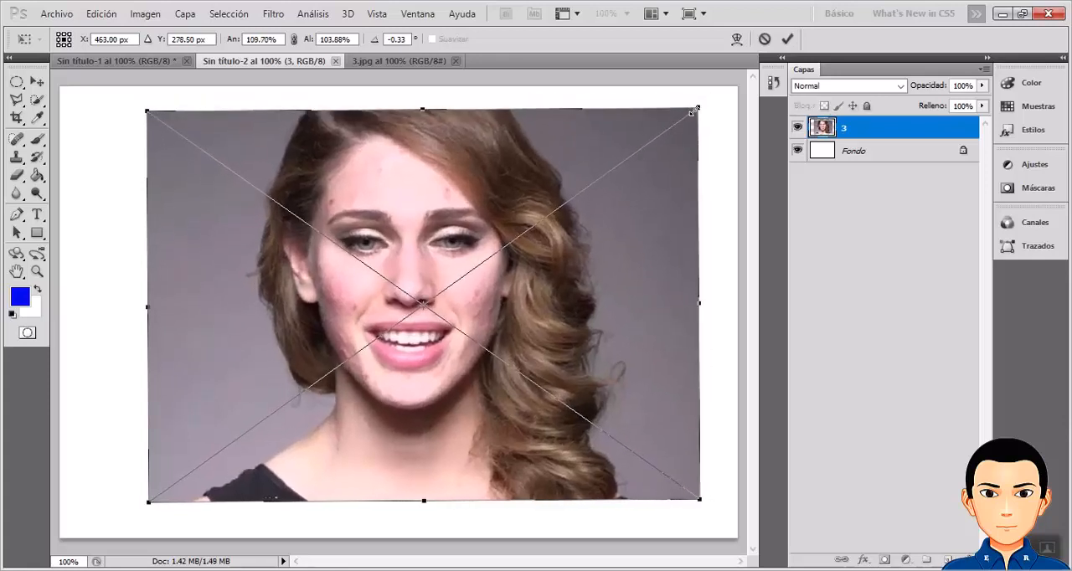
pyautogui.moveTo(150, 107); pyautogui.dragTo(121, 95)
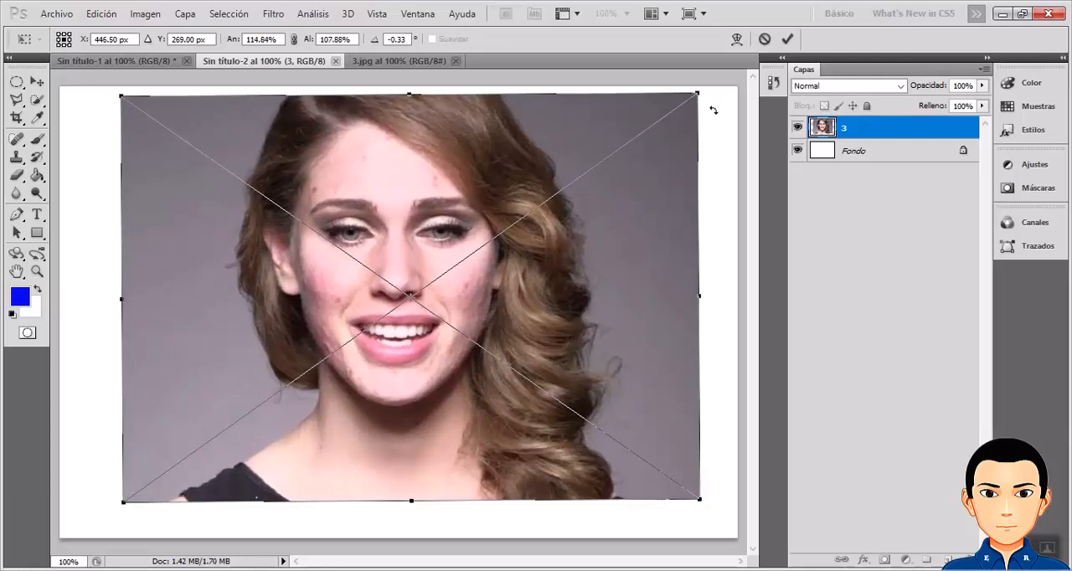
pyautogui.moveTo(712, 108); pyautogui.dragTo(714, 110)
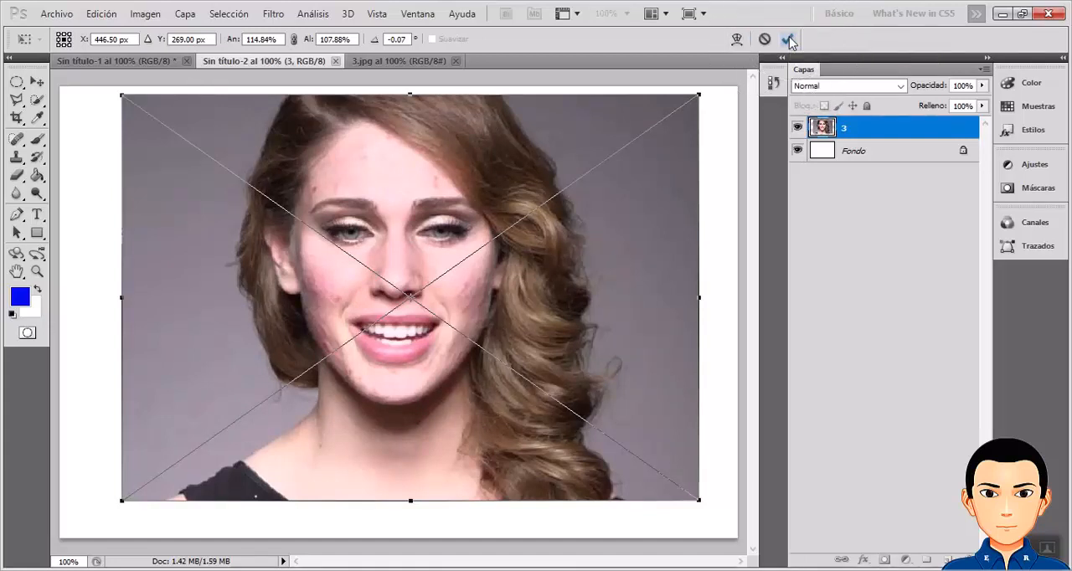
pyautogui.click(787, 39)
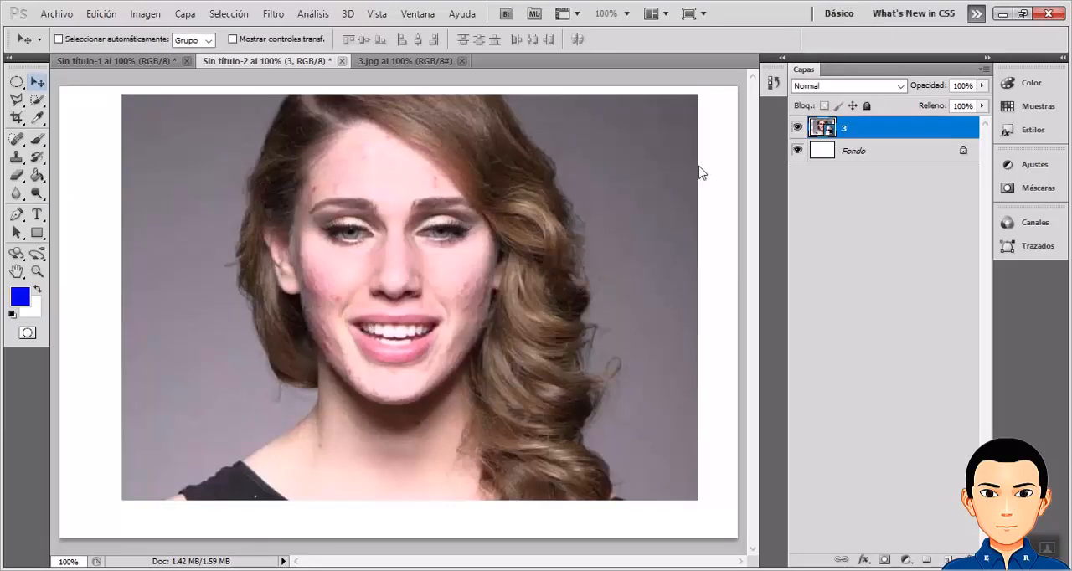
pyautogui.moveTo(602, 246)
pyautogui.mouseDown()
pyautogui.moveTo(574, 293)
pyautogui.moveTo(554, 271)
pyautogui.moveTo(568, 253)
pyautogui.moveTo(613, 253)
pyautogui.mouseUp()
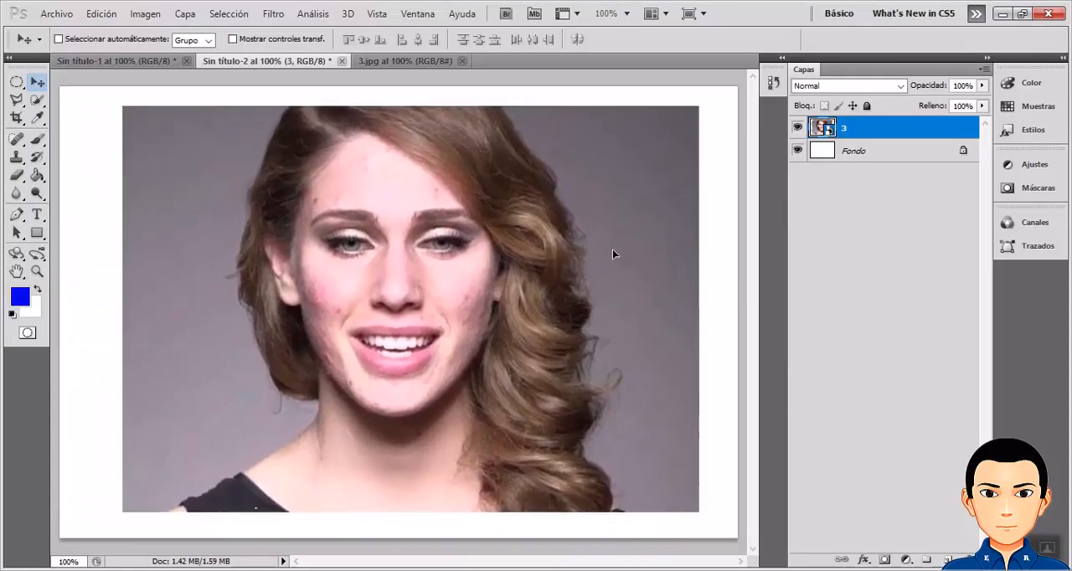
# Compare 3.jpg with Sin título-2, and shift the placed image in Sin título-2 slightly left and down the canvas.
pyautogui.click(408, 61)
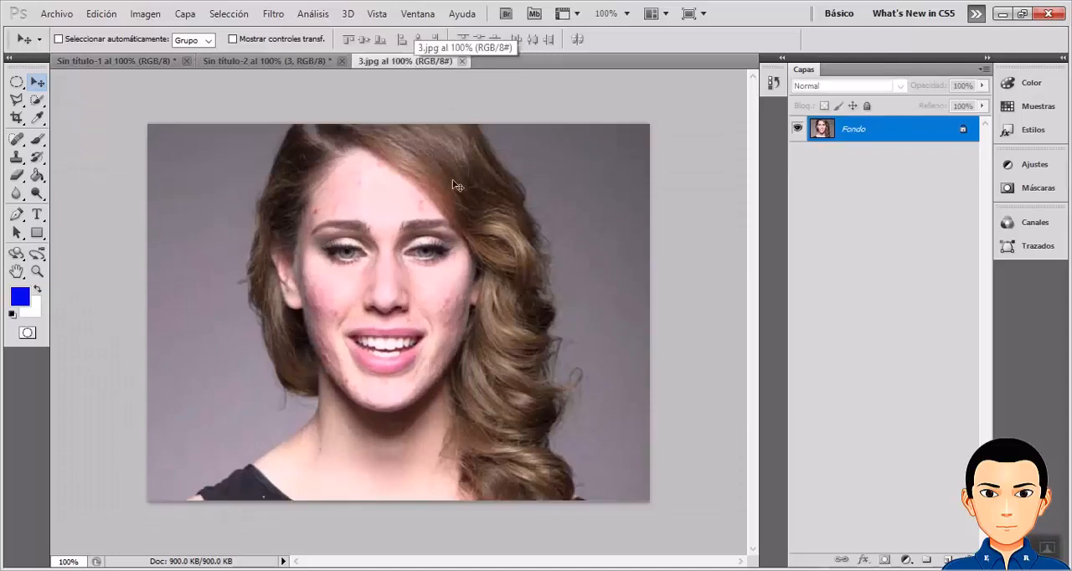
pyautogui.click(304, 64)
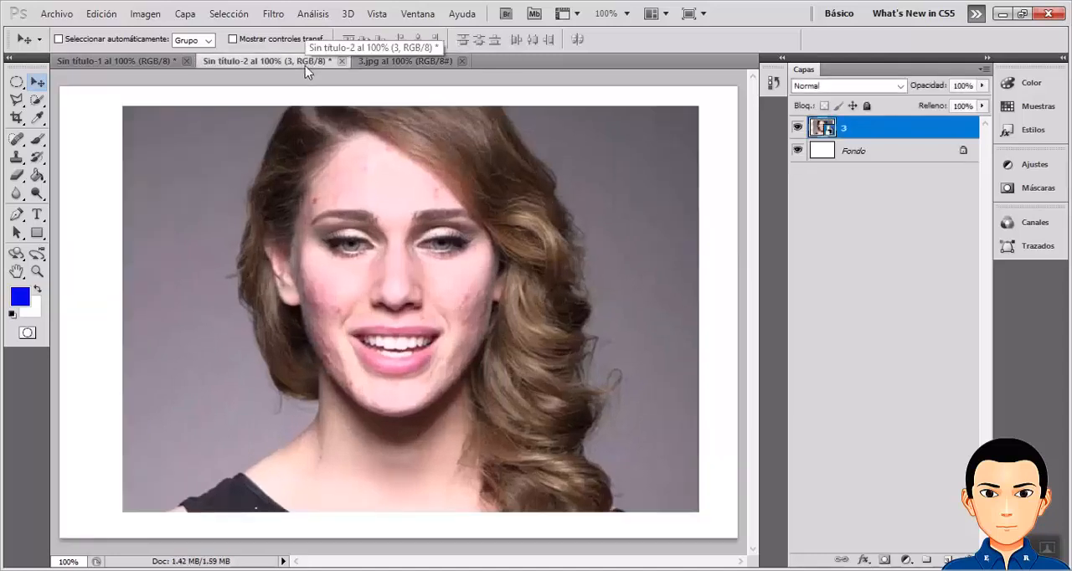
pyautogui.moveTo(407, 223)
pyautogui.mouseDown()
pyautogui.moveTo(348, 220)
pyautogui.moveTo(436, 219)
pyautogui.moveTo(388, 228)
pyautogui.mouseUp()
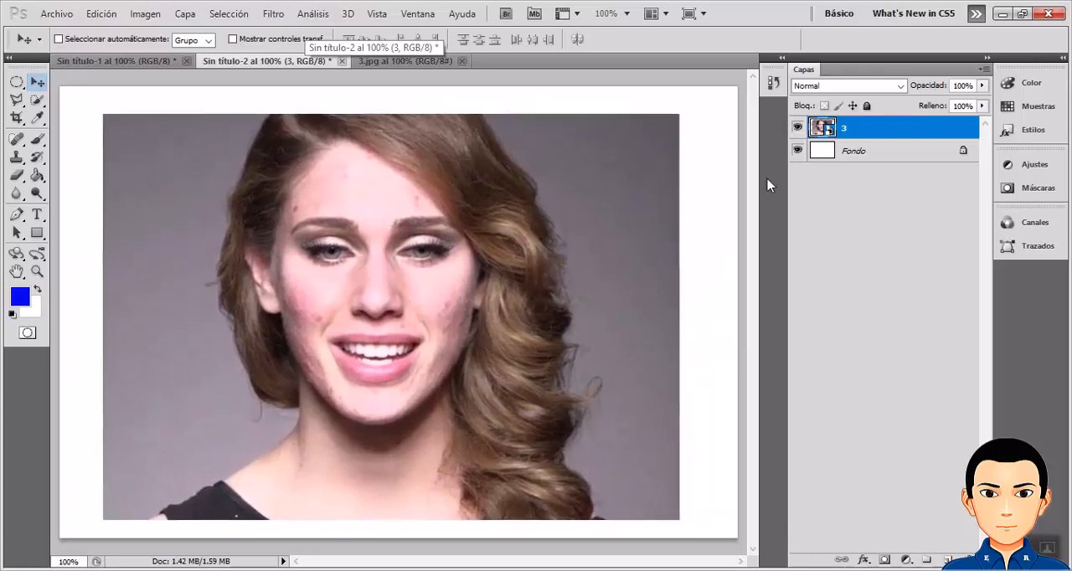
# Compare the Fondo and 3 layers of Sin título-2 with the locked Fondo layer of 3.jpg.
pyautogui.click(868, 155)
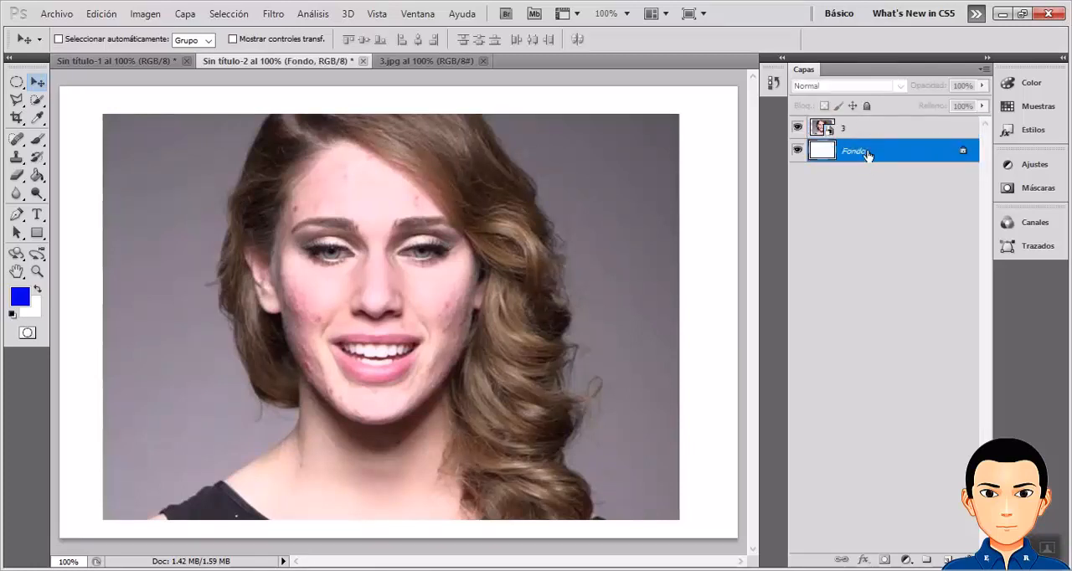
pyautogui.click(859, 129)
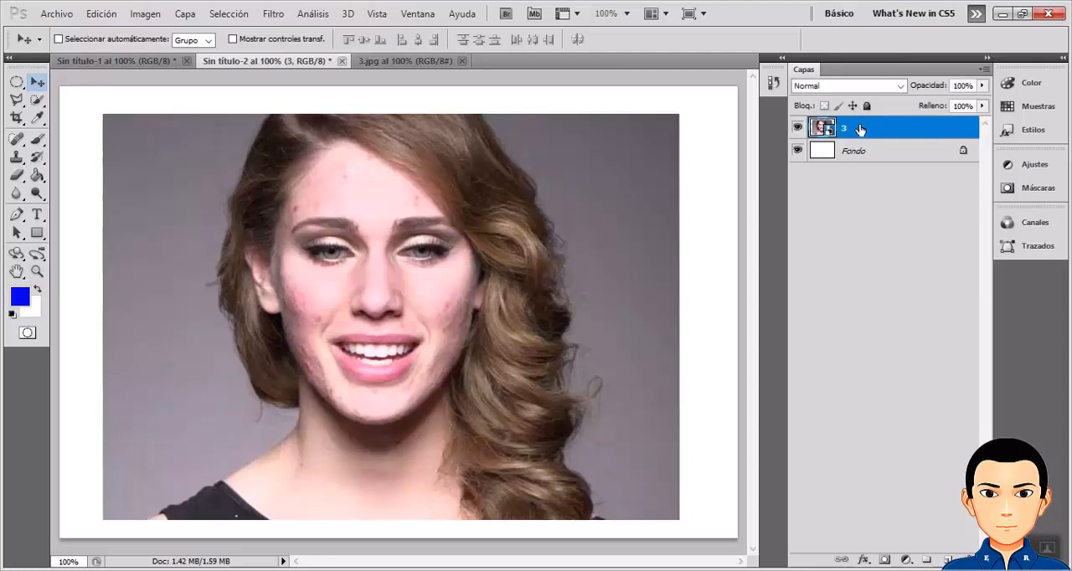
pyautogui.click(405, 62)
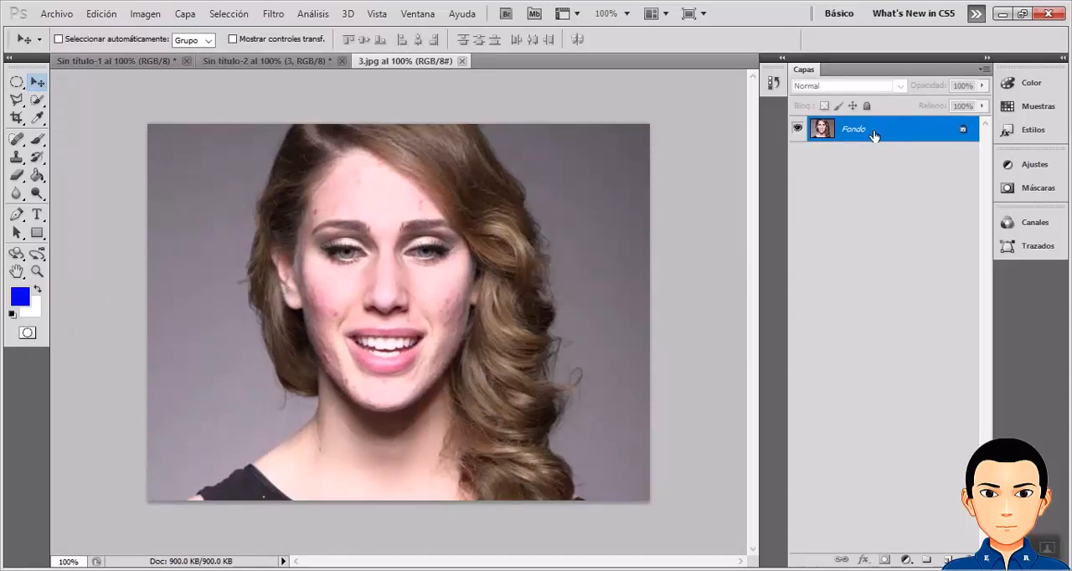
pyautogui.moveTo(873, 136); pyautogui.dragTo(840, 147)
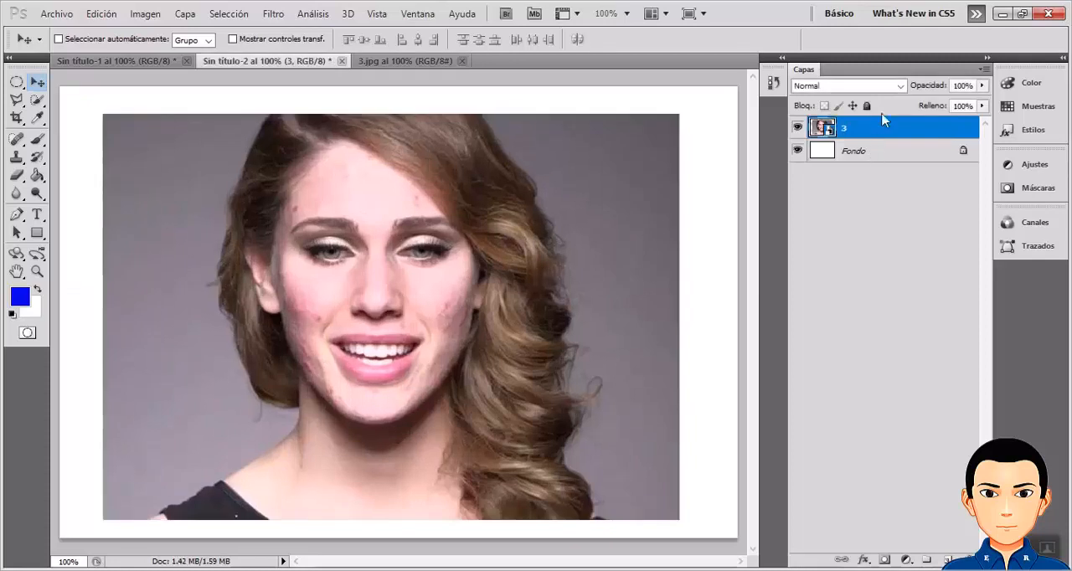
# Try to move the locked Fondo layer of 3.jpg with the Move tool.
pyautogui.click(387, 64)
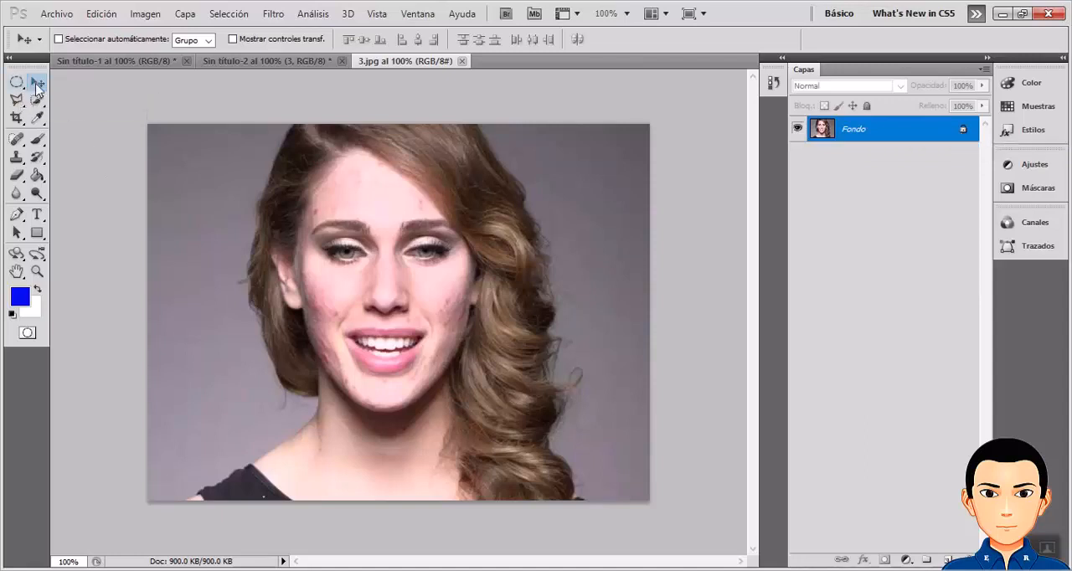
pyautogui.click(399, 304)
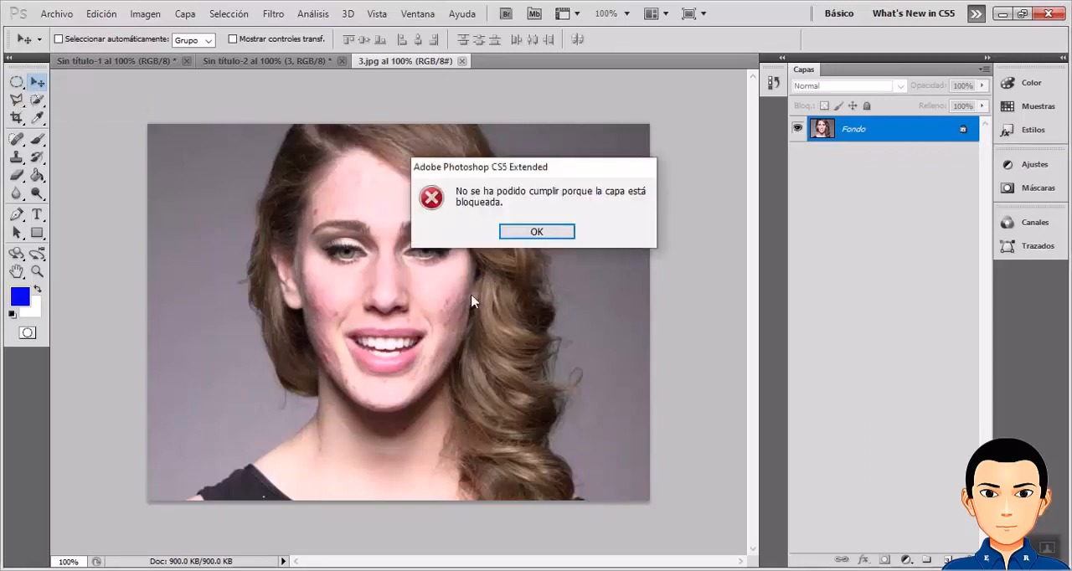
pyautogui.click(536, 232)
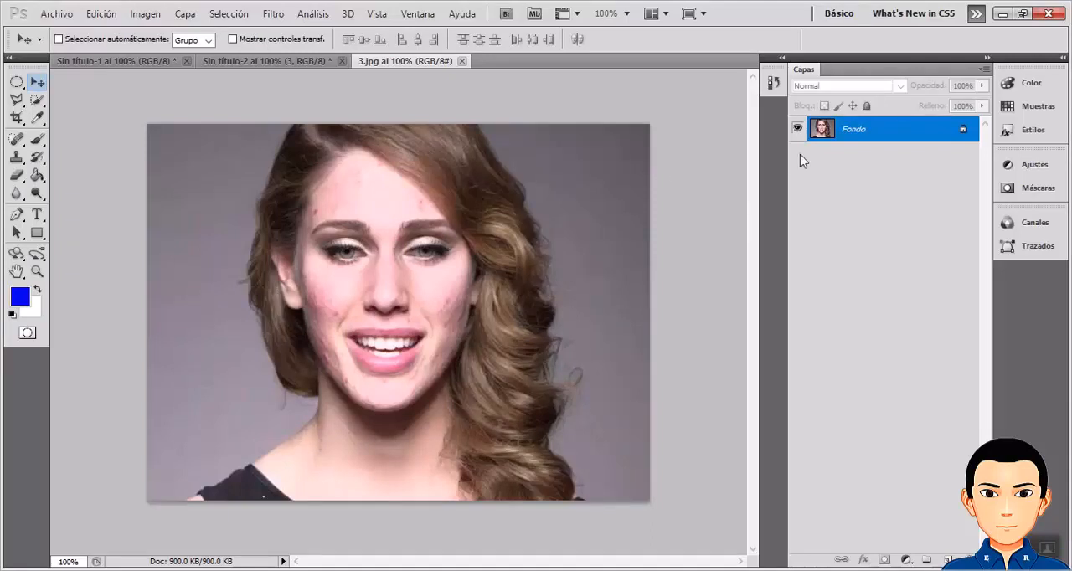
# Convert the locked background of 3.jpg into a regular layer named Modelo, and test moving it around the canvas.
pyautogui.doubleClick(966, 131)
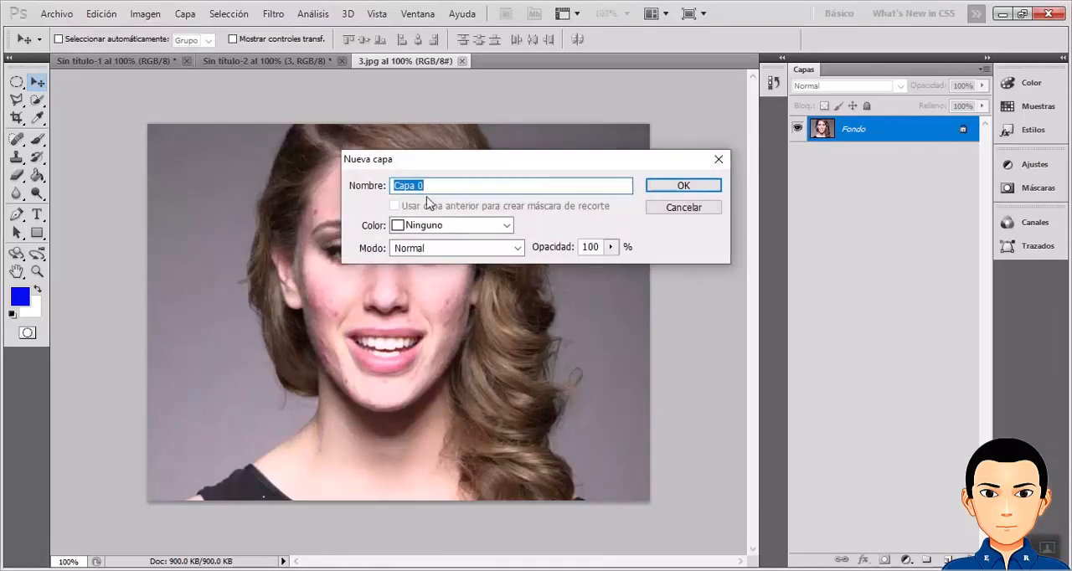
pyautogui.write('Modelo')
pyautogui.press('Return')
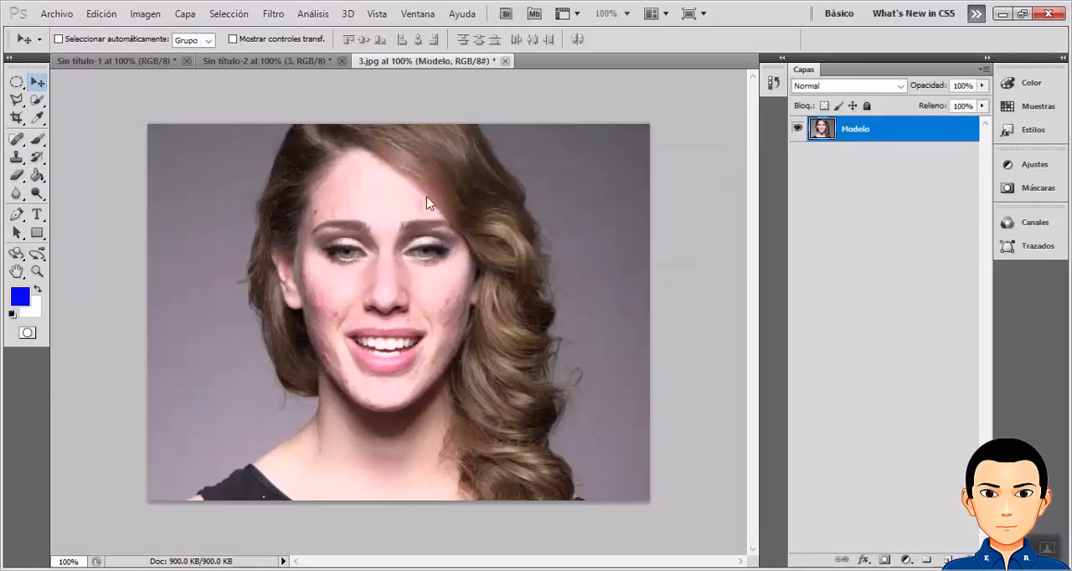
pyautogui.moveTo(458, 225)
pyautogui.mouseDown()
pyautogui.moveTo(681, 237)
pyautogui.moveTo(545, 347)
pyautogui.moveTo(496, 175)
pyautogui.moveTo(481, 223)
pyautogui.moveTo(448, 211)
pyautogui.mouseUp()
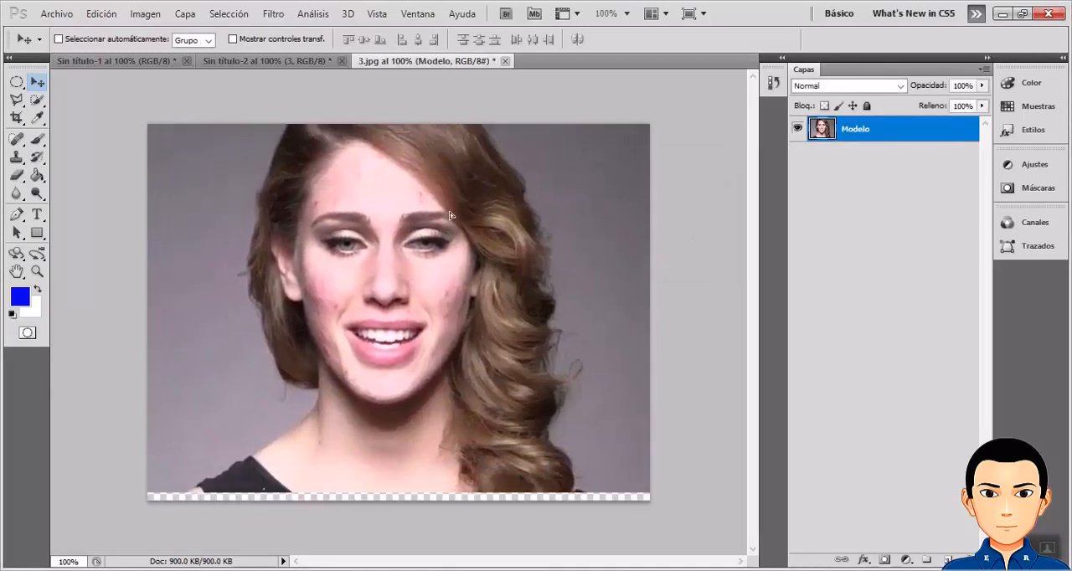
pyautogui.moveTo(569, 307); pyautogui.dragTo(545, 318)
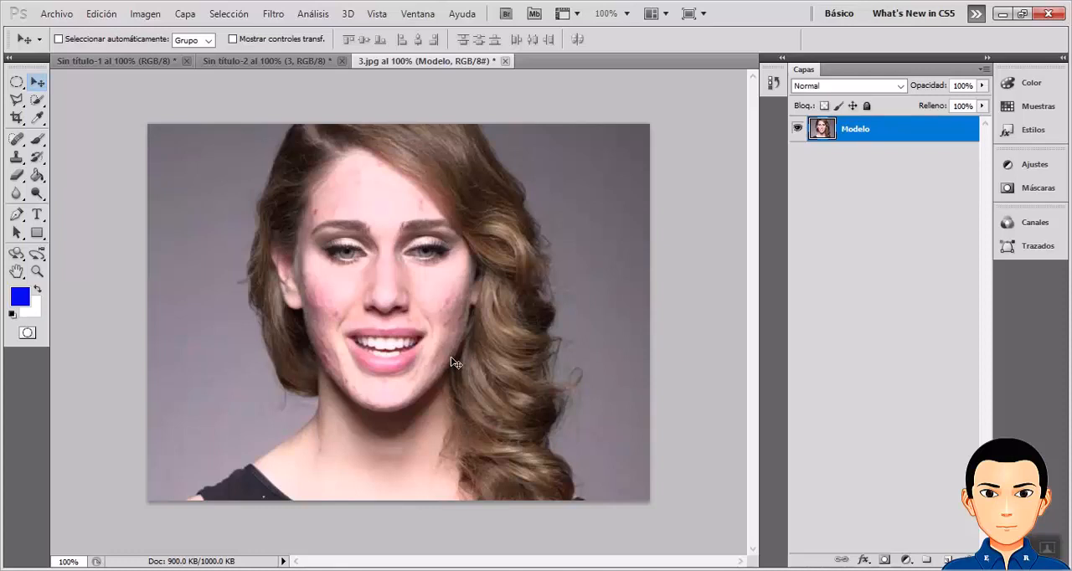
# Examine the skin imperfections on the model's face and forehead in 3.jpg at zoom levels between 66.67% and 400%.
pyautogui.hotkey('ctrl', '+')
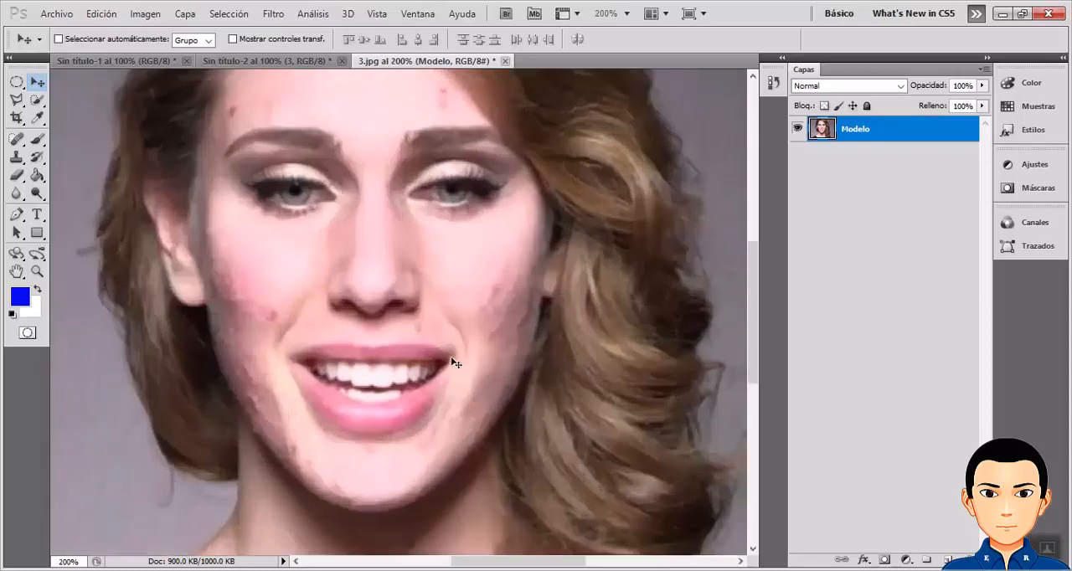
pyautogui.hotkey('ctrl', '-')
pyautogui.hotkey('ctrl', '-')
pyautogui.hotkey('ctrl', '-')
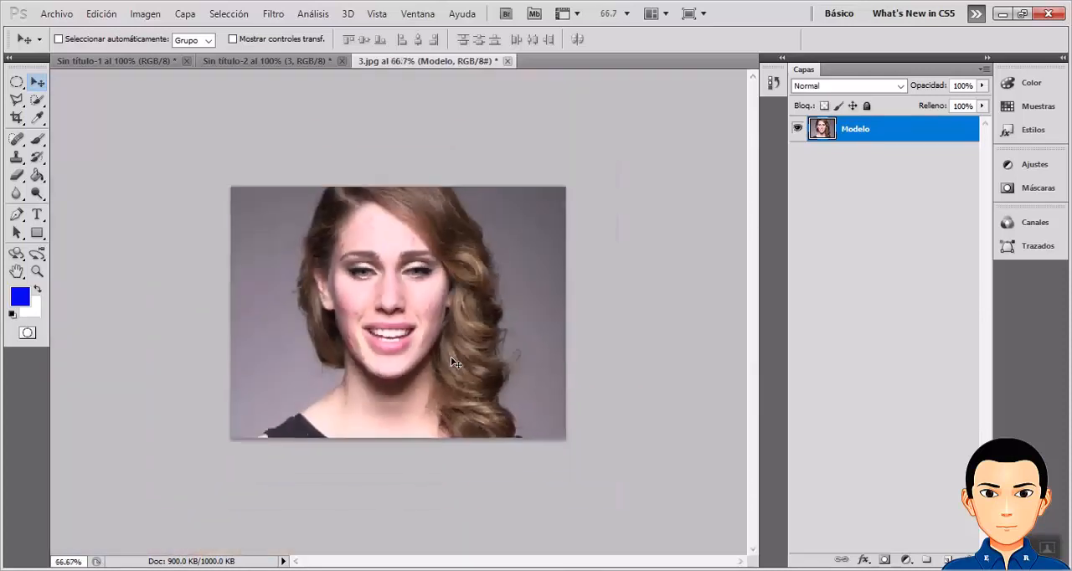
pyautogui.hotkey('ctrl', '+')
pyautogui.hotkey('ctrl', '+')
pyautogui.hotkey('ctrl', '-')
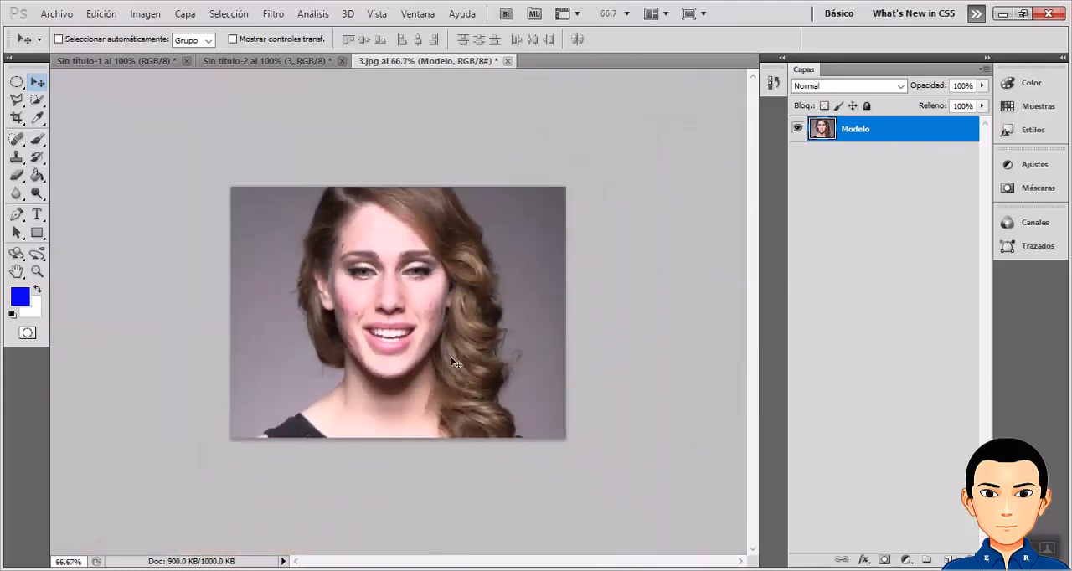
pyautogui.hotkey('ctrl', '+')
pyautogui.hotkey('ctrl', '+')
pyautogui.hotkey('ctrl', '+')
pyautogui.hotkey('ctrl', '-')
pyautogui.hotkey('ctrl', '-')
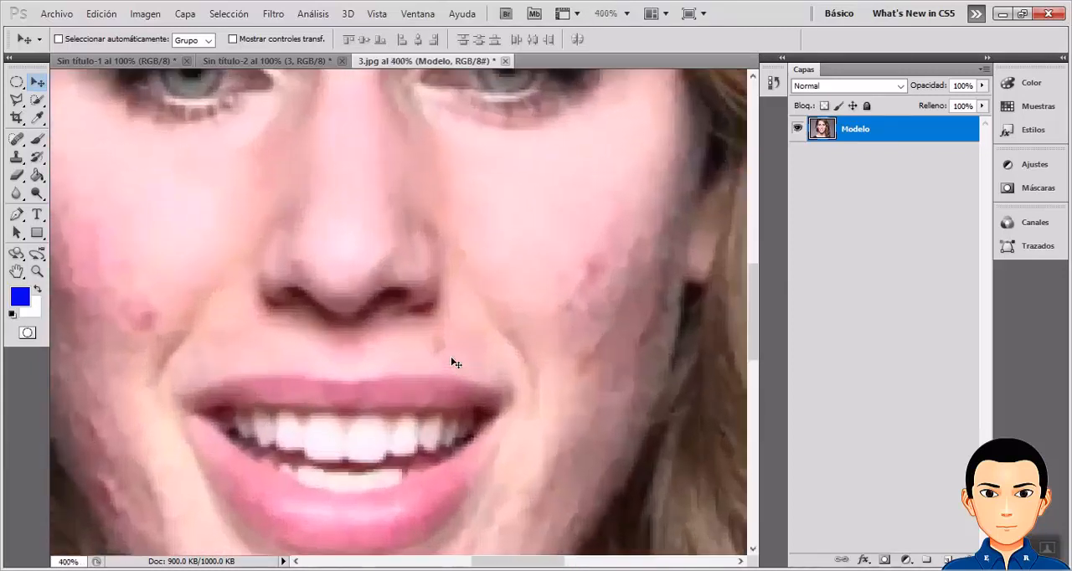
pyautogui.hotkey('ctrl', '-')
pyautogui.hotkey('ctrl', '-')
pyautogui.hotkey('ctrl', '-')
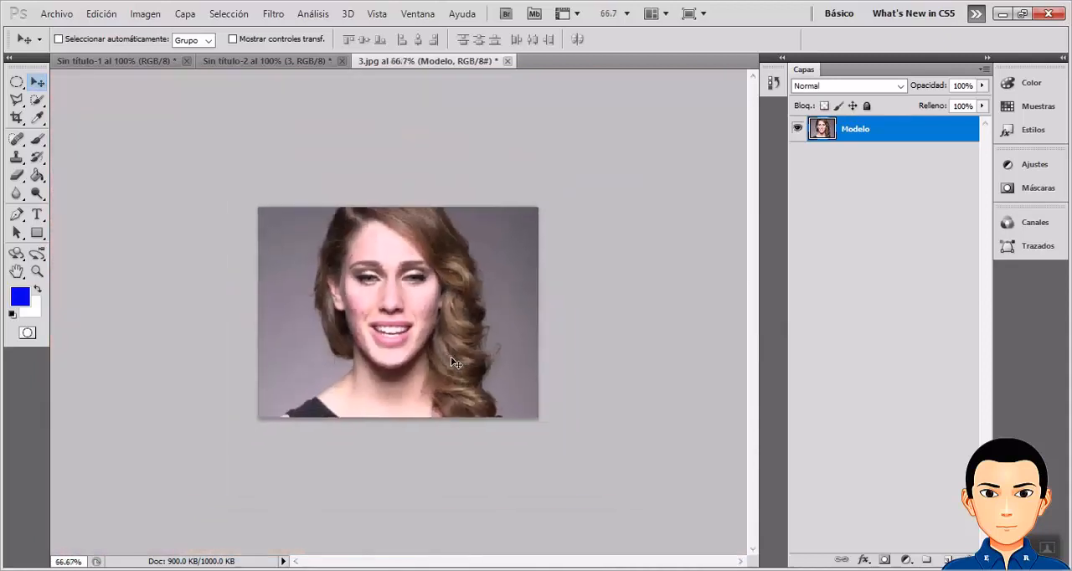
pyautogui.hotkey('ctrl', '+')
pyautogui.hotkey('ctrl', '+')
pyautogui.hotkey('ctrl', '+')
pyautogui.hotkey('ctrl', '+')
pyautogui.hotkey('ctrl', '+')
pyautogui.hotkey('ctrl', '+')
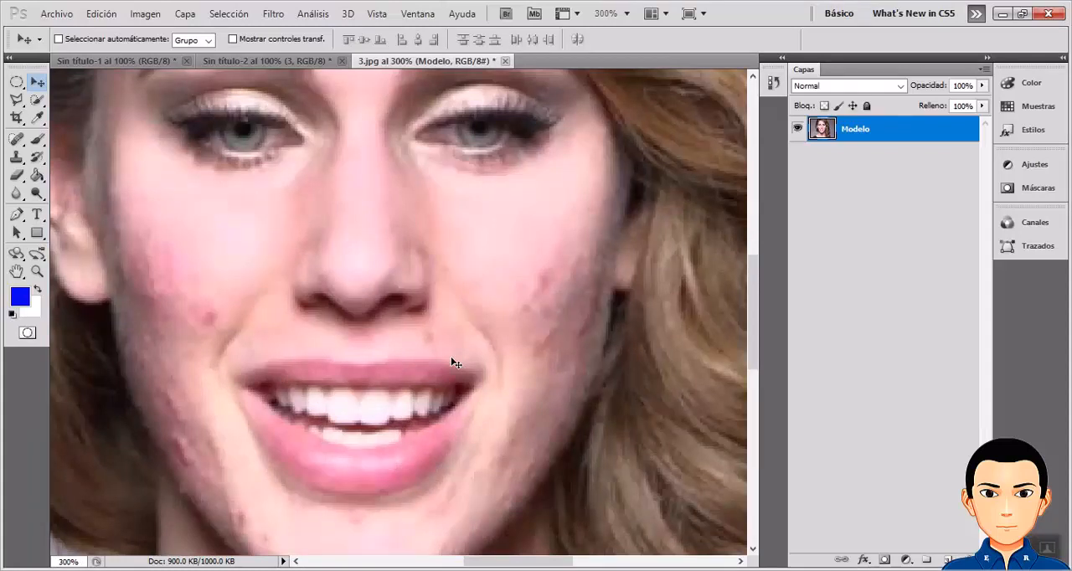
pyautogui.hotkey('ctrl', '-')
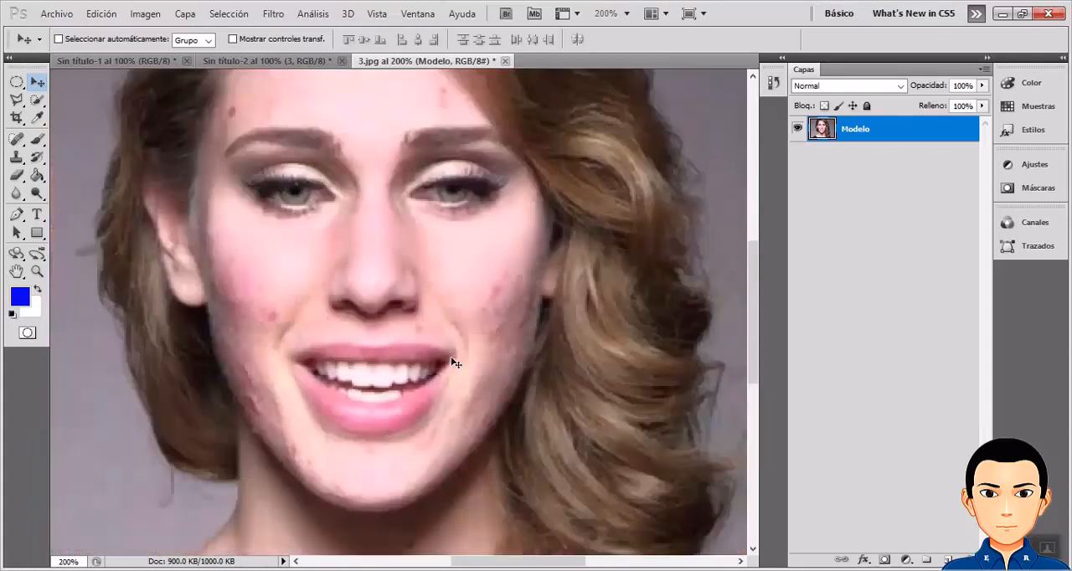
pyautogui.hotkey('ctrl', '-')
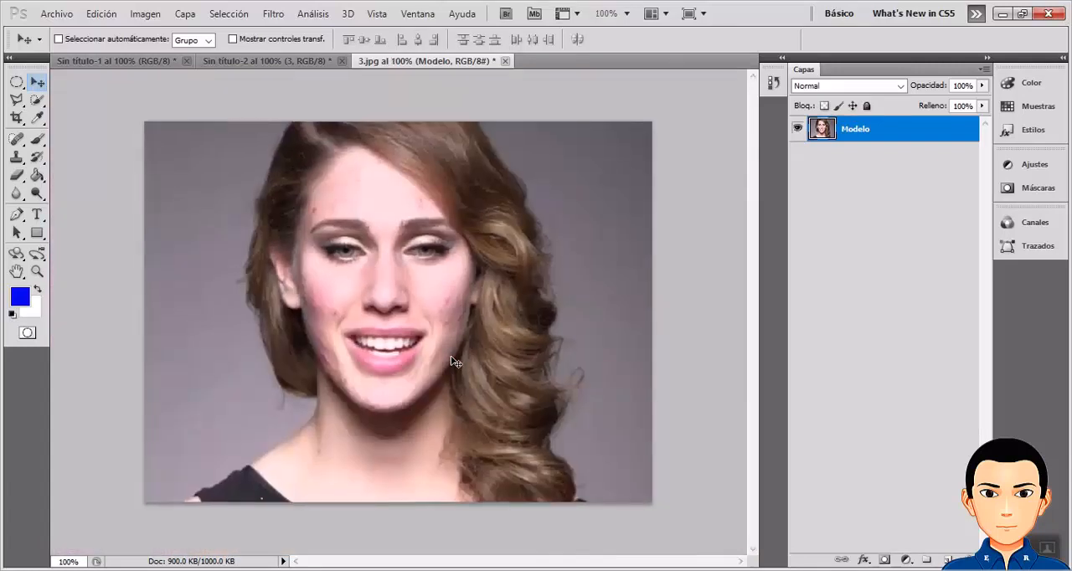
pyautogui.hotkey('ctrl', '+')
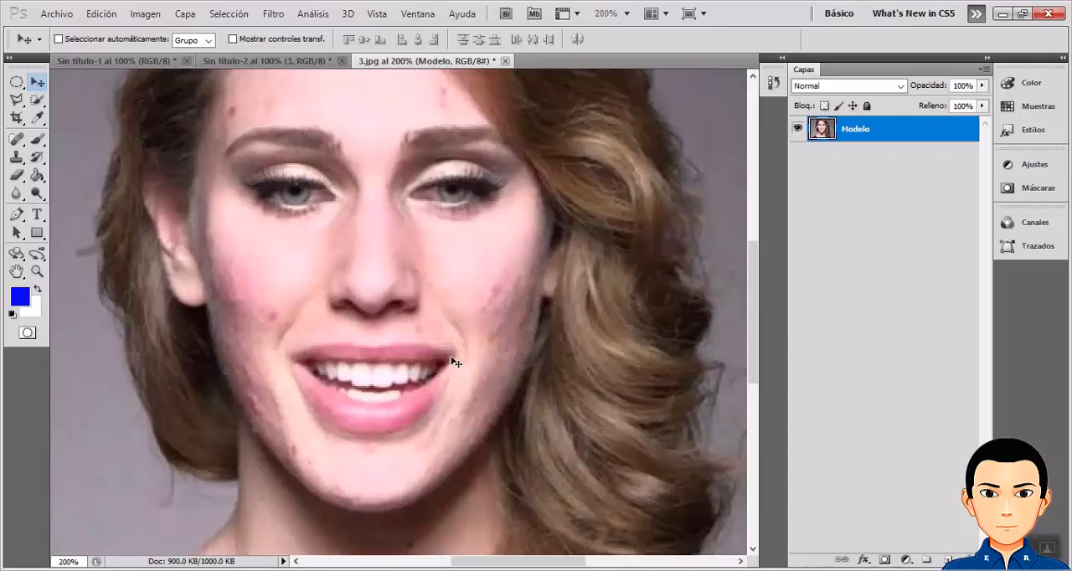
pyautogui.scroll(1, 452, 353)
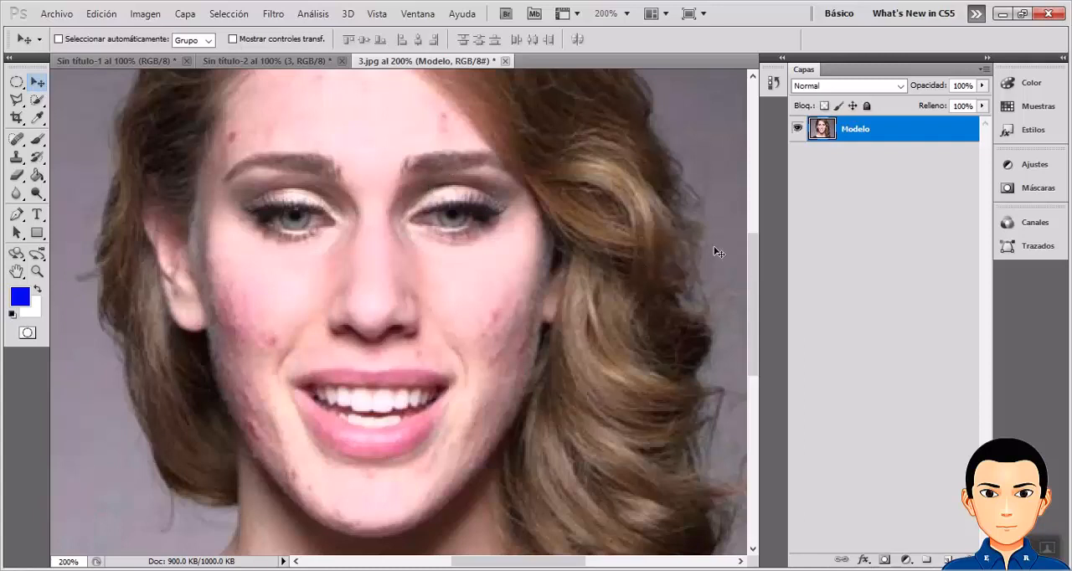
pyautogui.moveTo(756, 292); pyautogui.dragTo(755, 261)
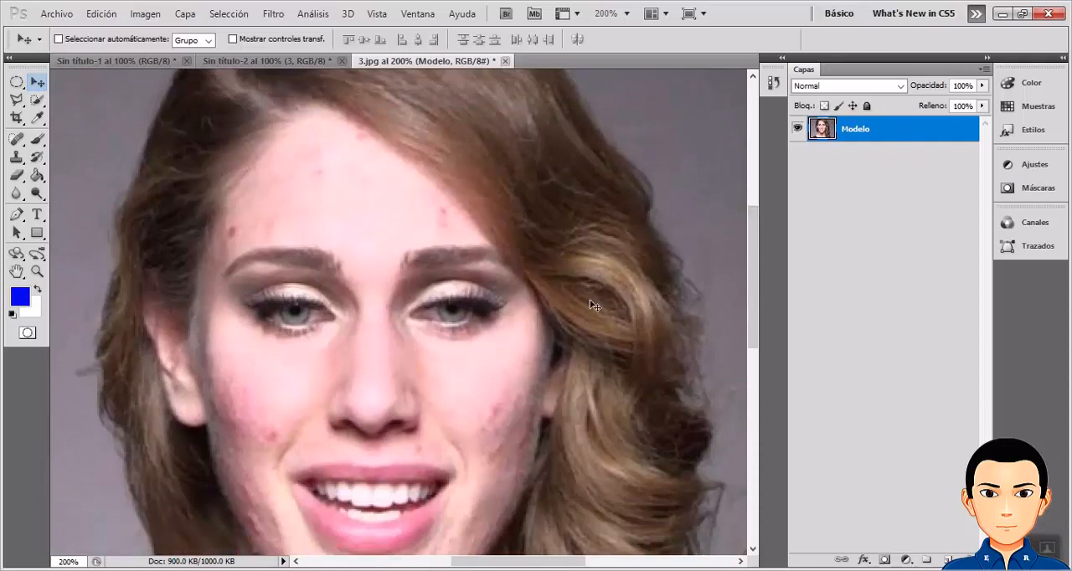
pyautogui.hotkey('ctrl', '-')
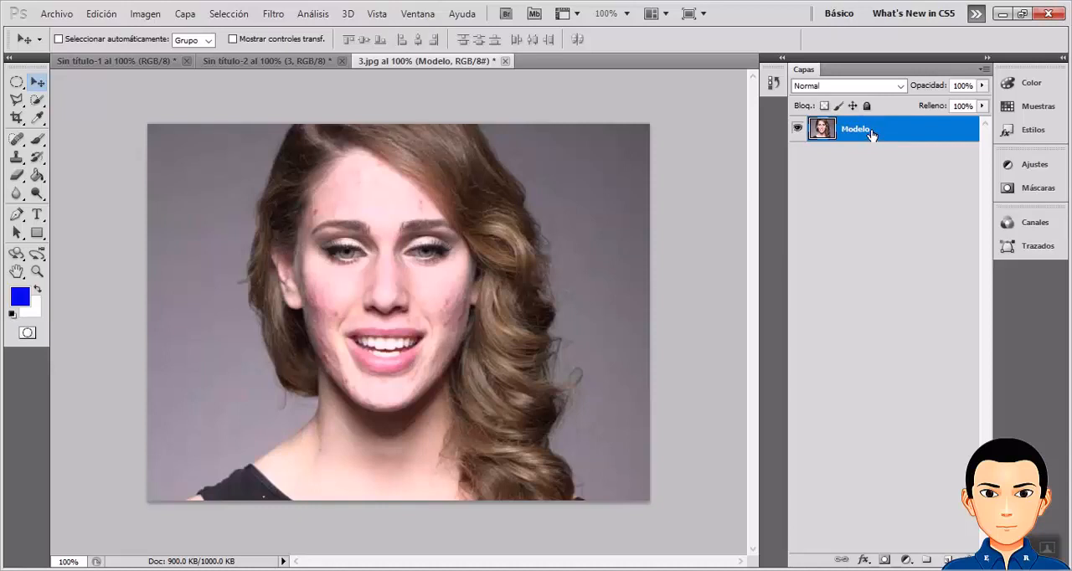
# Duplicate the Modelo layer in 3.jpg.
pyautogui.click(231, 13)
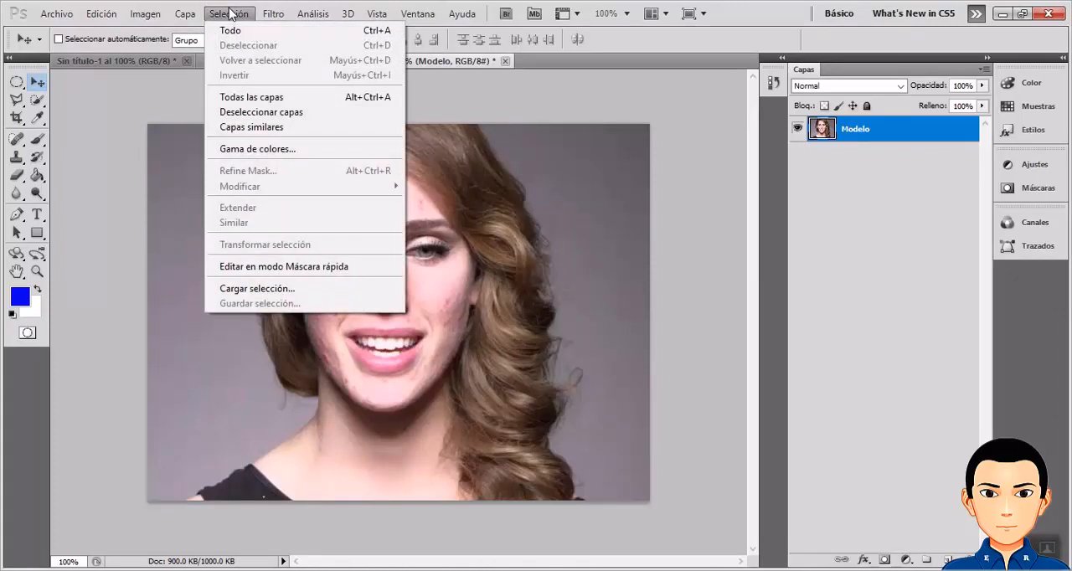
pyautogui.click(231, 14)
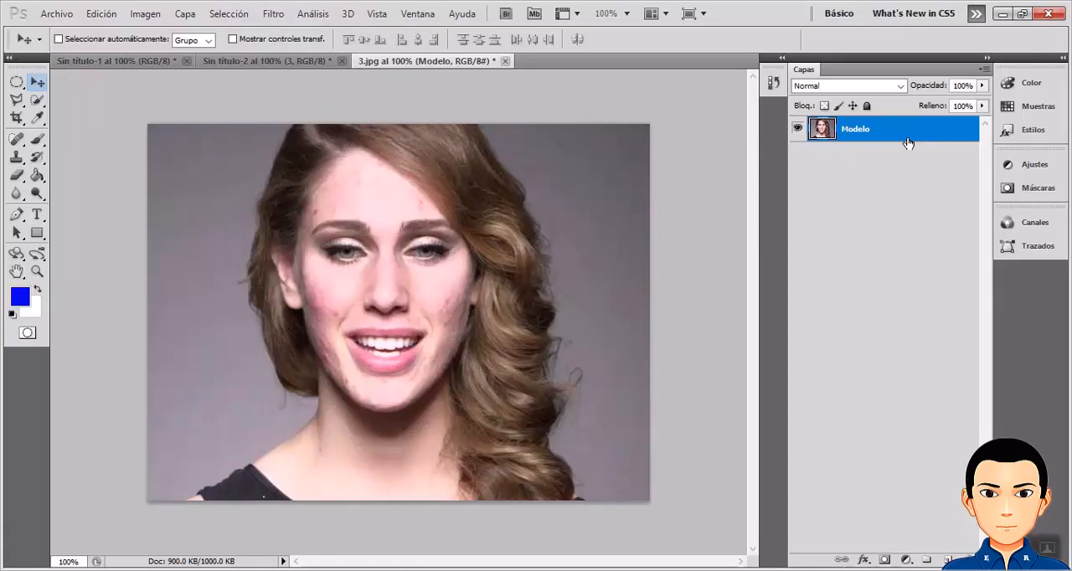
pyautogui.hotkey('ctrl', 'j')
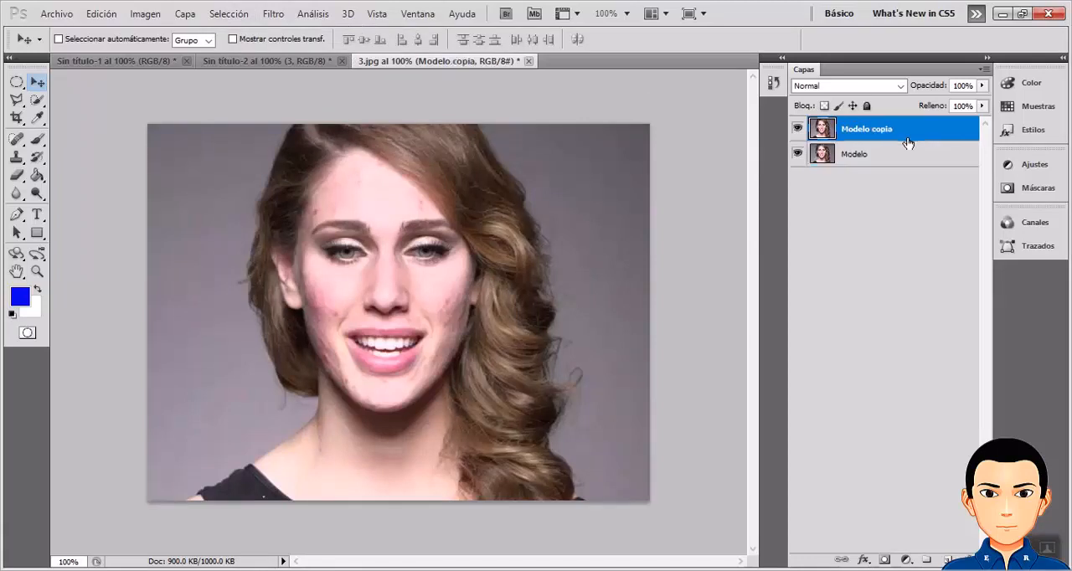
# Alternate between the Modelo and Modelo copia layers to compare original and duplicate, ending with the copy active.
pyautogui.click(860, 161)
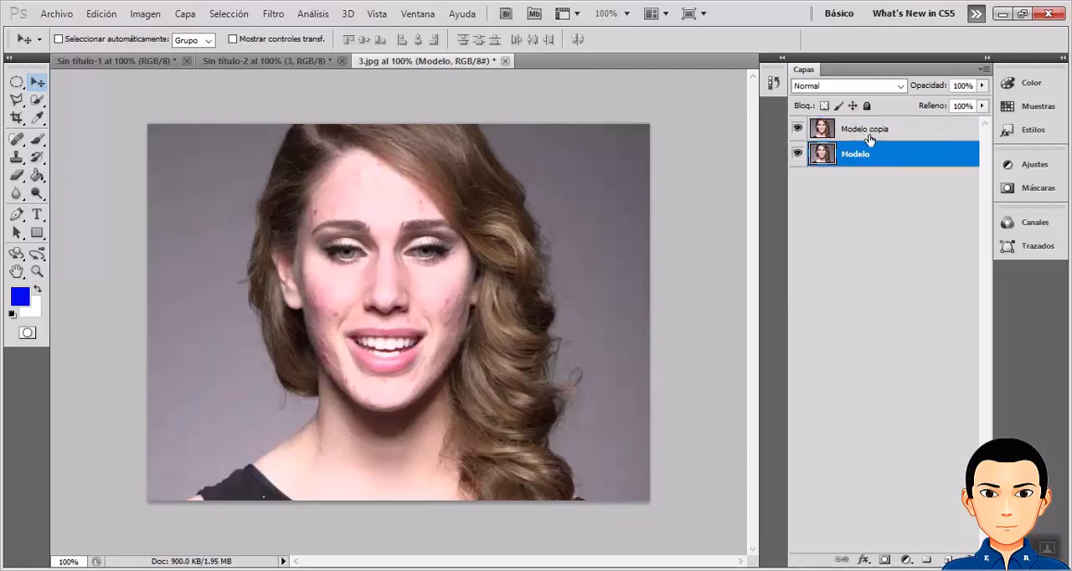
pyautogui.click(870, 136)
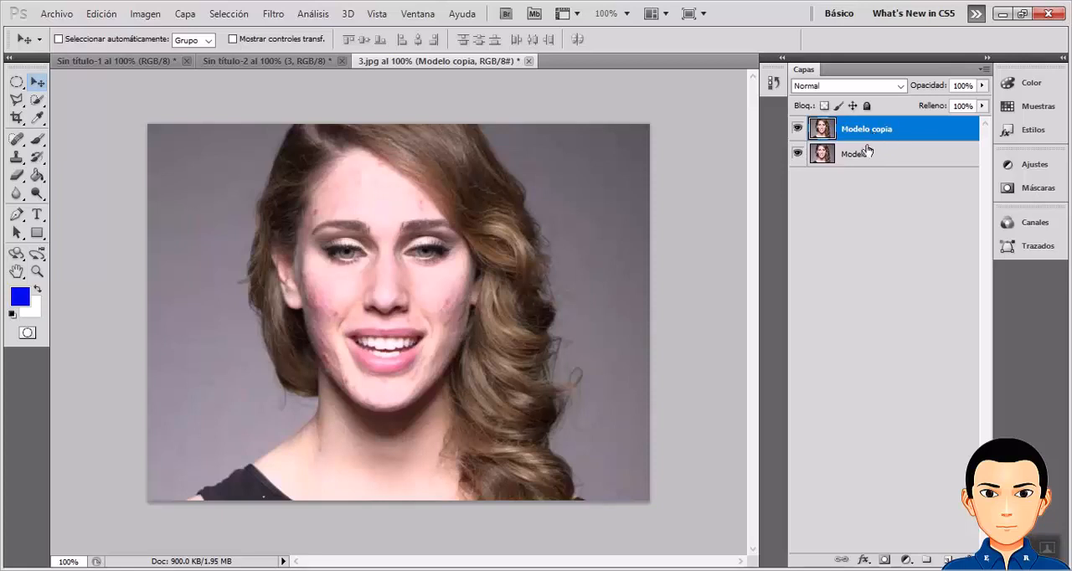
pyautogui.click(867, 154)
pyautogui.click(868, 139)
pyautogui.click(867, 155)
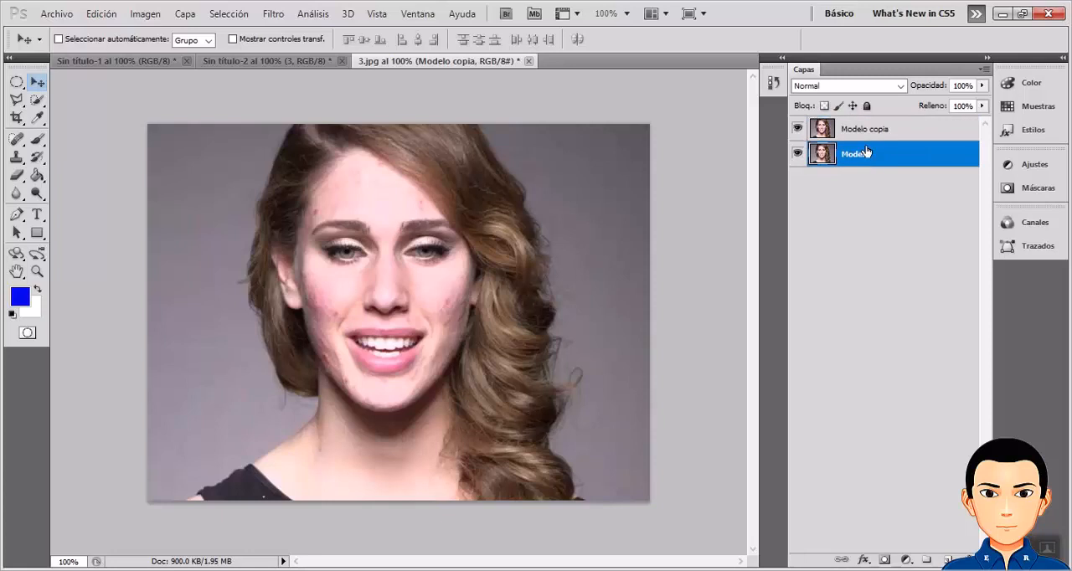
pyautogui.click(867, 135)
pyautogui.click(868, 157)
pyautogui.click(869, 138)
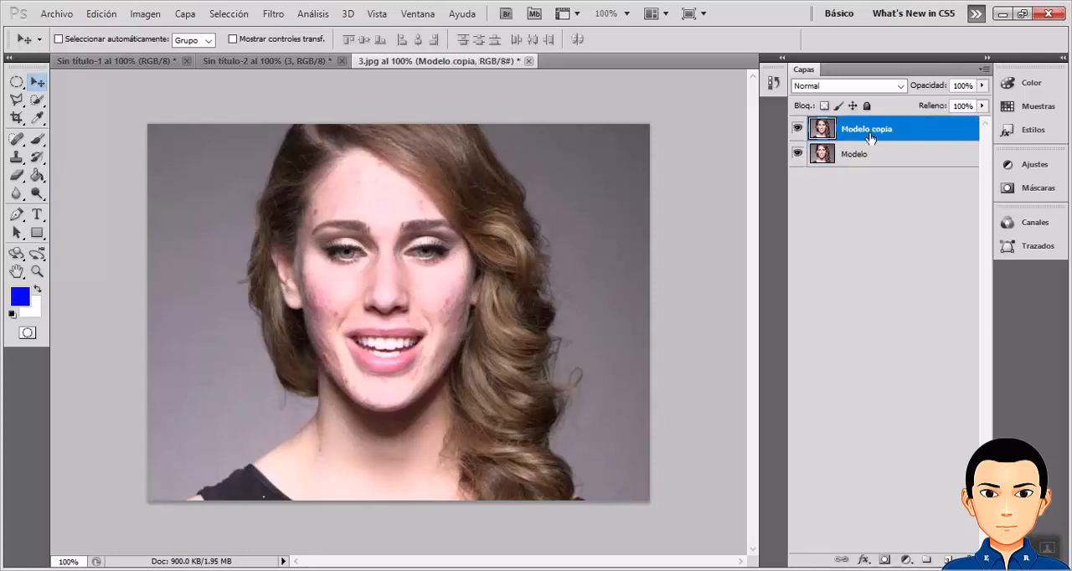
pyautogui.click(867, 157)
pyautogui.click(867, 138)
pyautogui.click(859, 160)
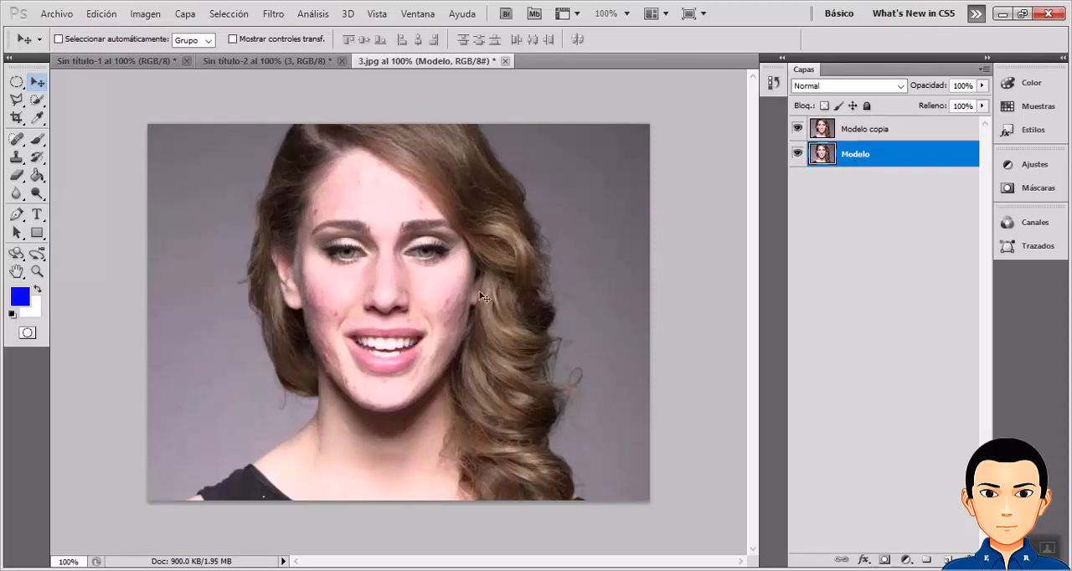
pyautogui.click(870, 133)
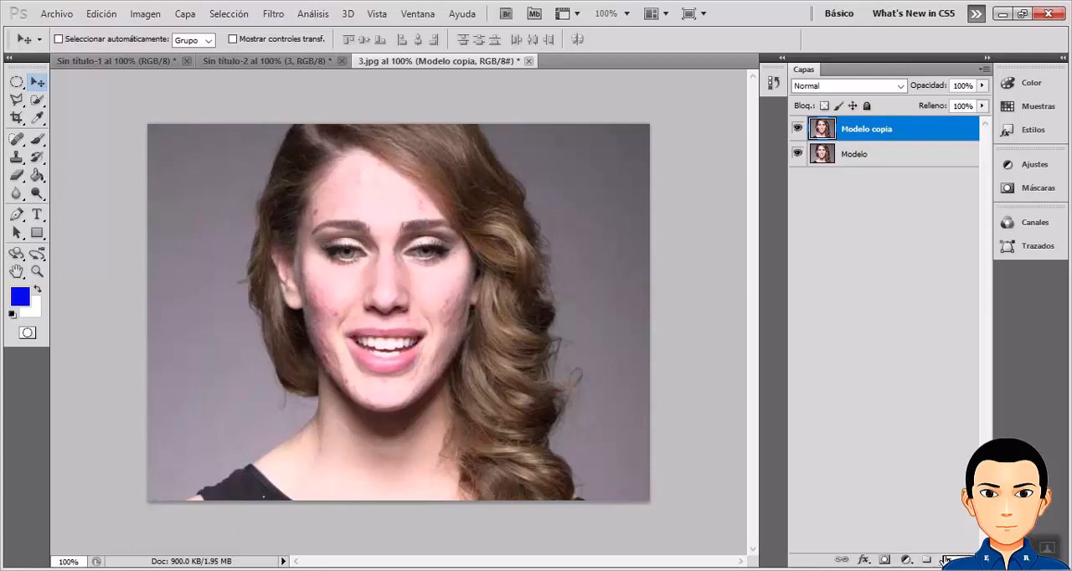
# Invert the colours of the Modelo copia layer and set its blending mode to Luz intensa.
pyautogui.click(144, 15)
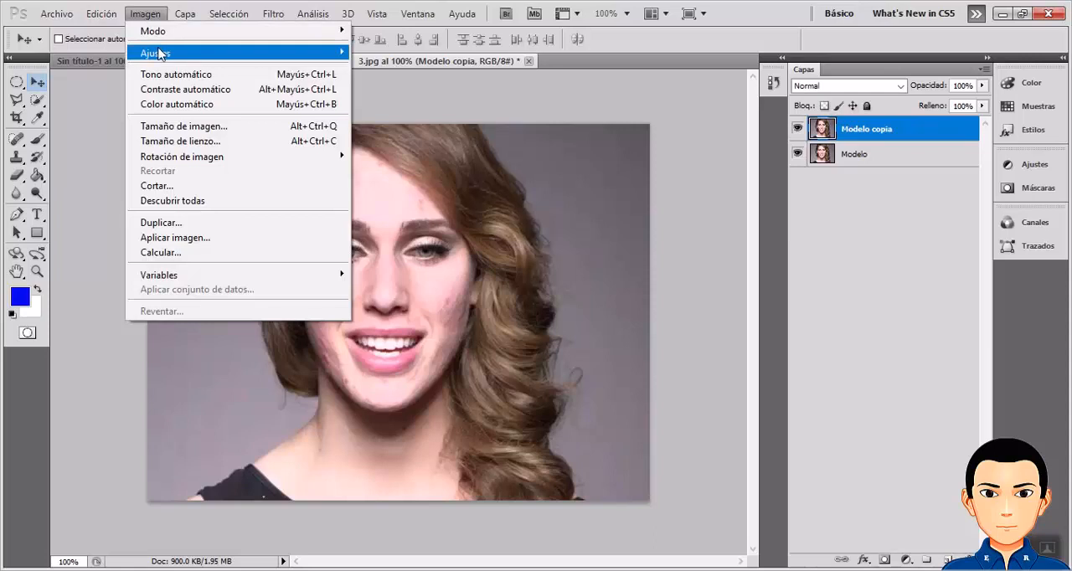
pyautogui.moveTo(159, 54)
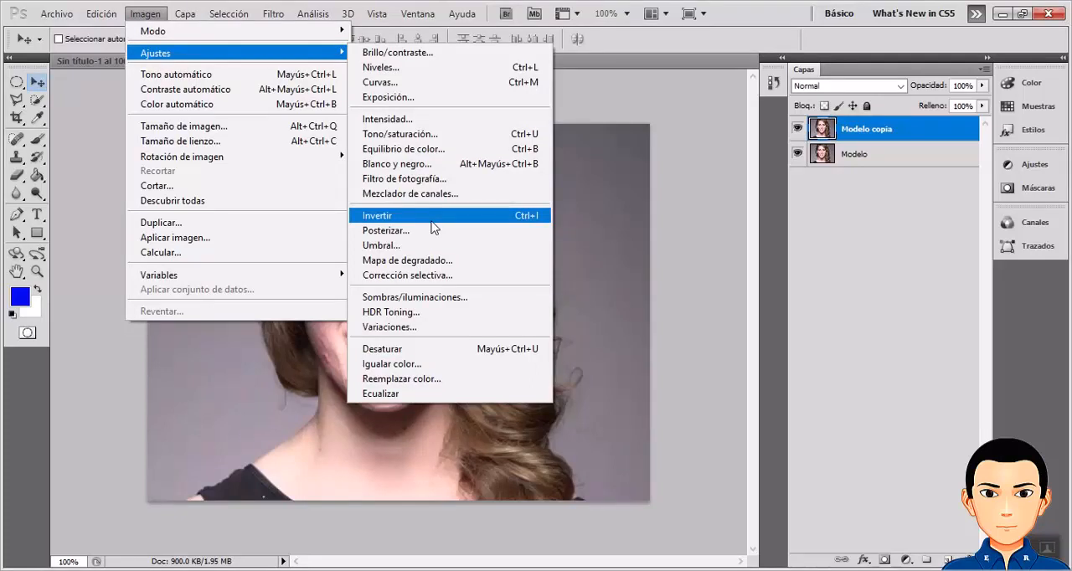
pyautogui.click(520, 219)
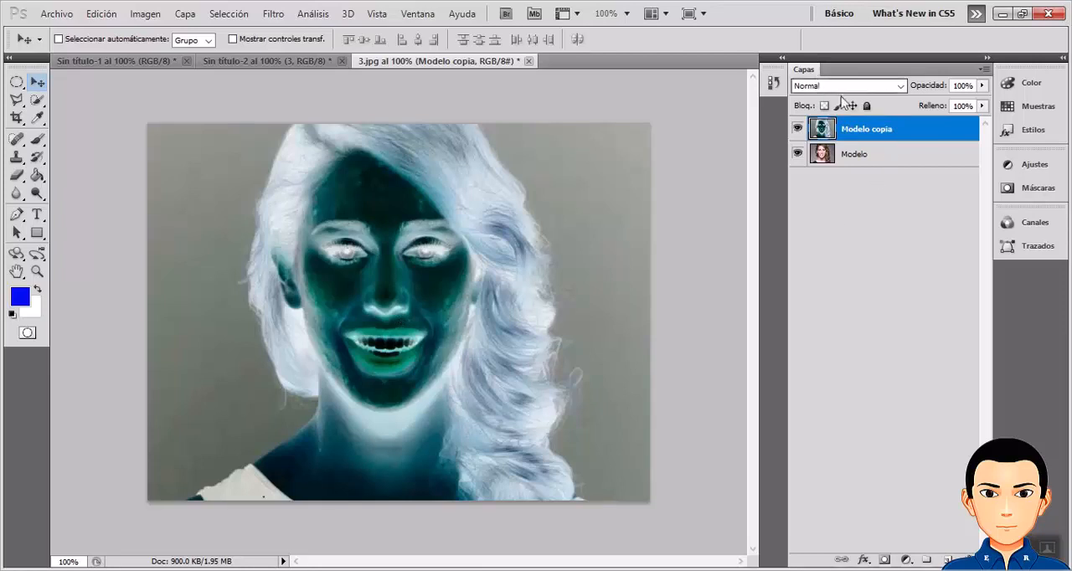
pyautogui.click(900, 86)
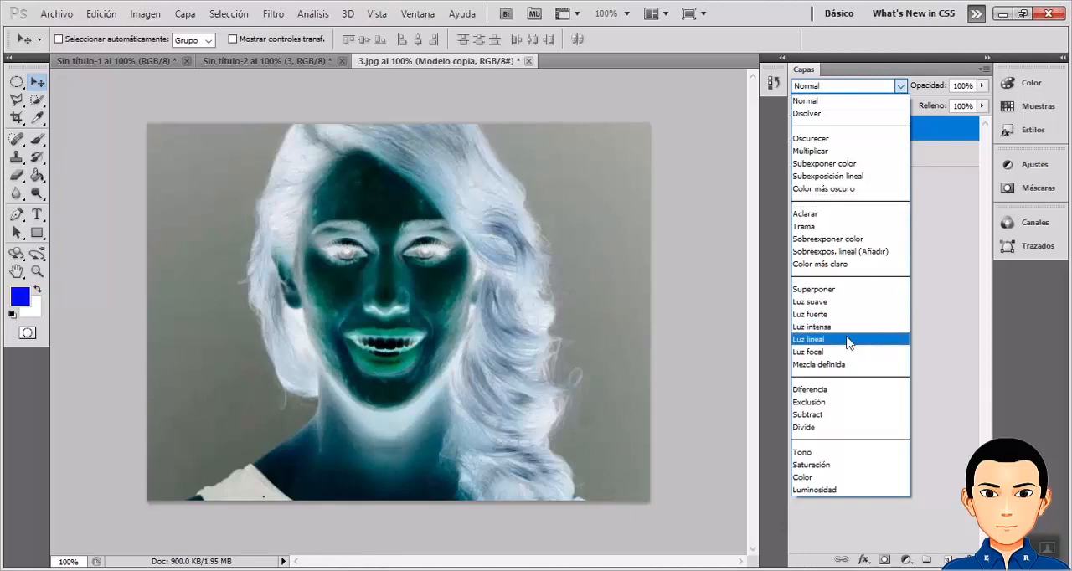
pyautogui.click(834, 327)
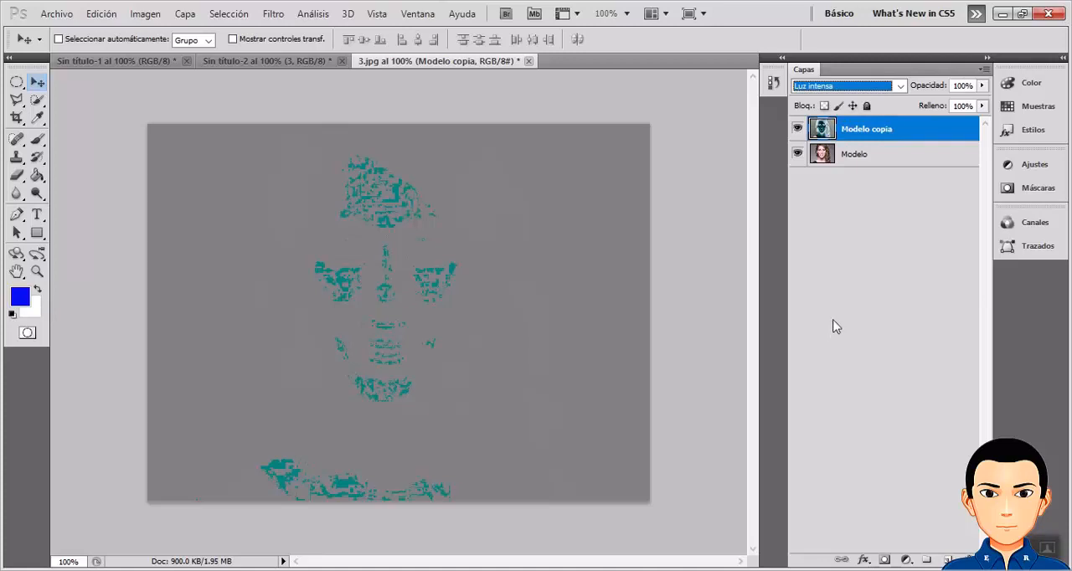
# Apply a Gaussian blur (Desenfoque gaussiano) with a radius of 0.8 pixels to the Modelo copia layer.
pyautogui.click(273, 18)
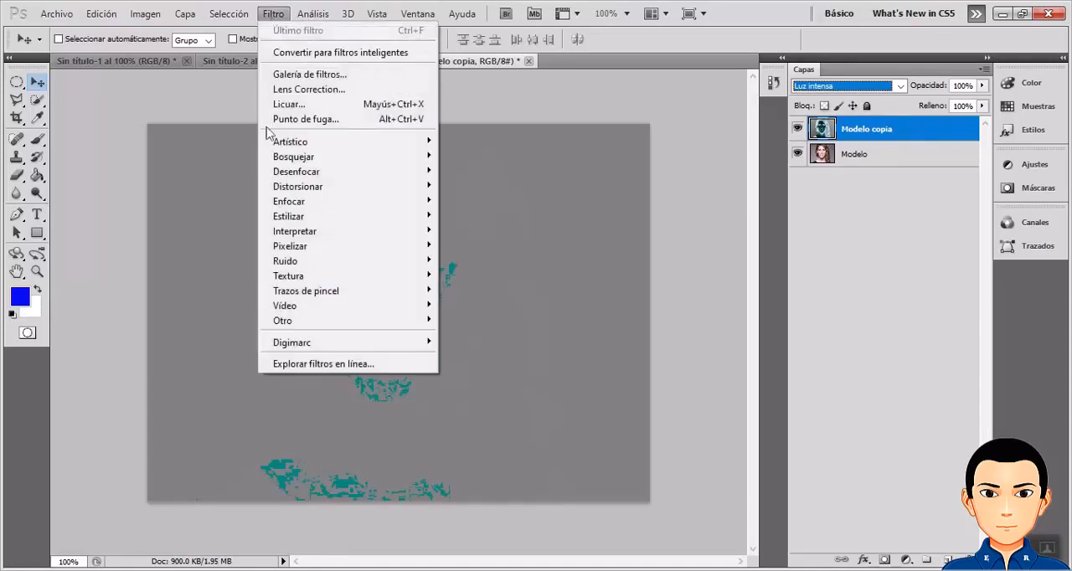
pyautogui.moveTo(281, 172)
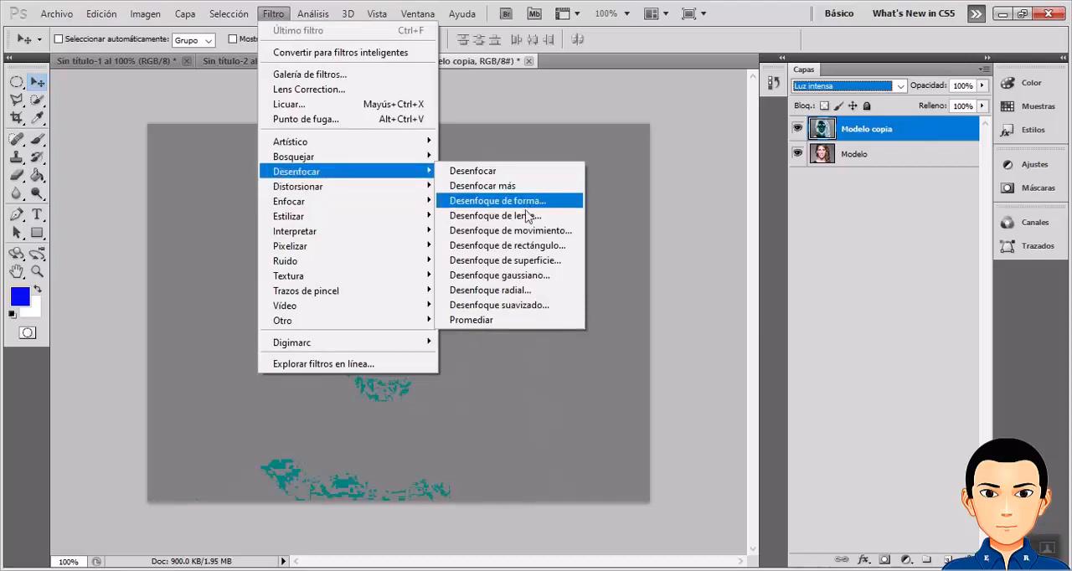
pyautogui.click(524, 277)
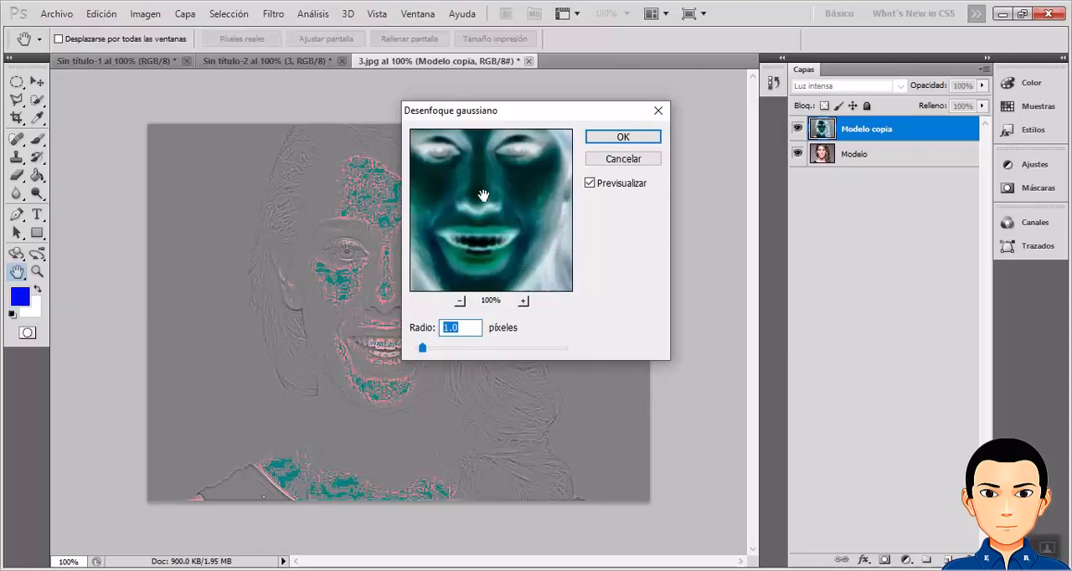
pyautogui.moveTo(483, 192); pyautogui.dragTo(509, 219)
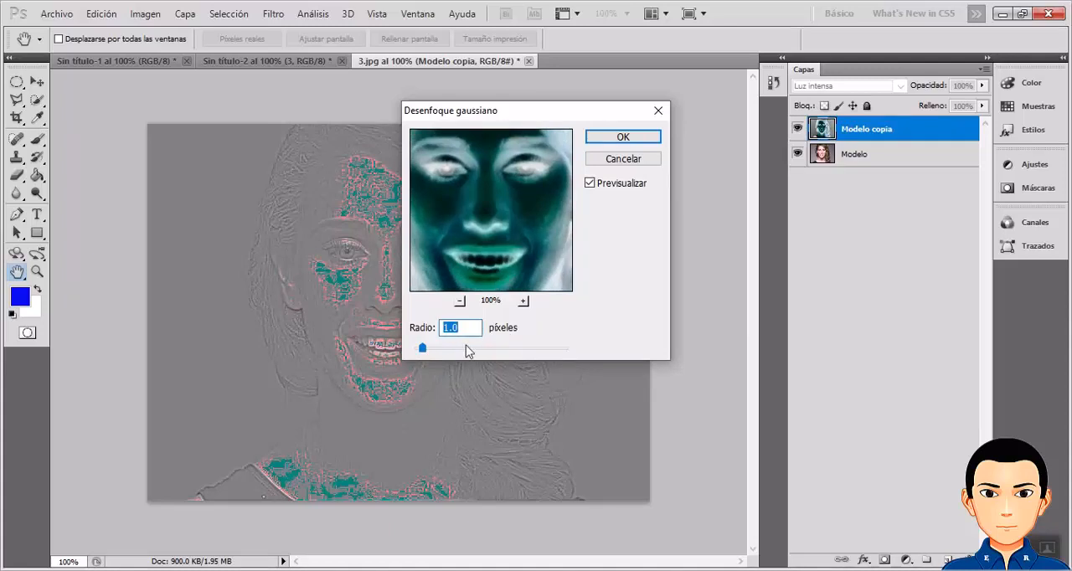
pyautogui.moveTo(423, 348); pyautogui.dragTo(443, 352)
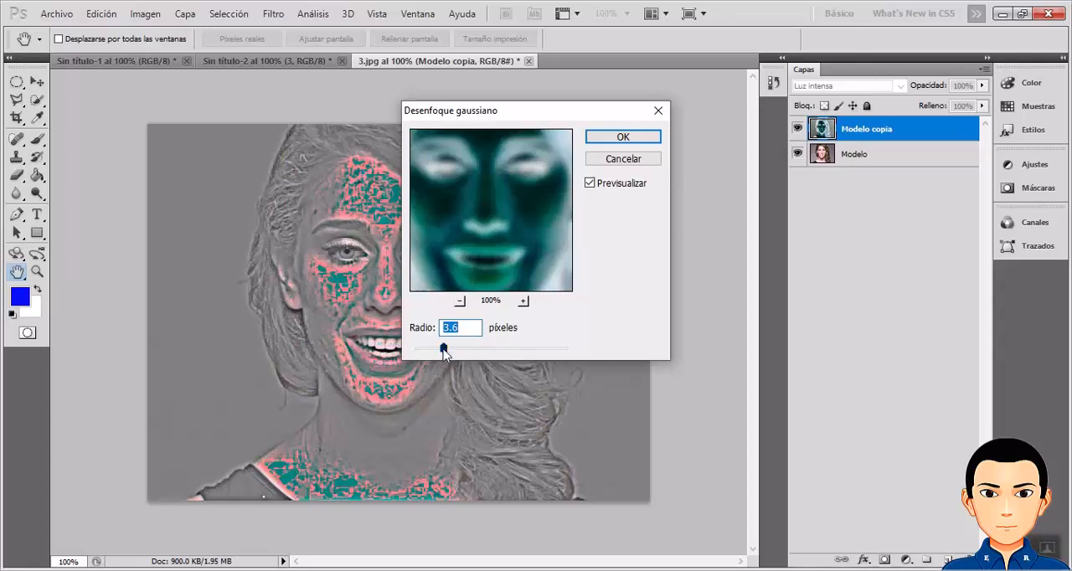
pyautogui.moveTo(443, 352)
pyautogui.mouseDown()
pyautogui.moveTo(484, 352)
pyautogui.moveTo(428, 360)
pyautogui.mouseUp()
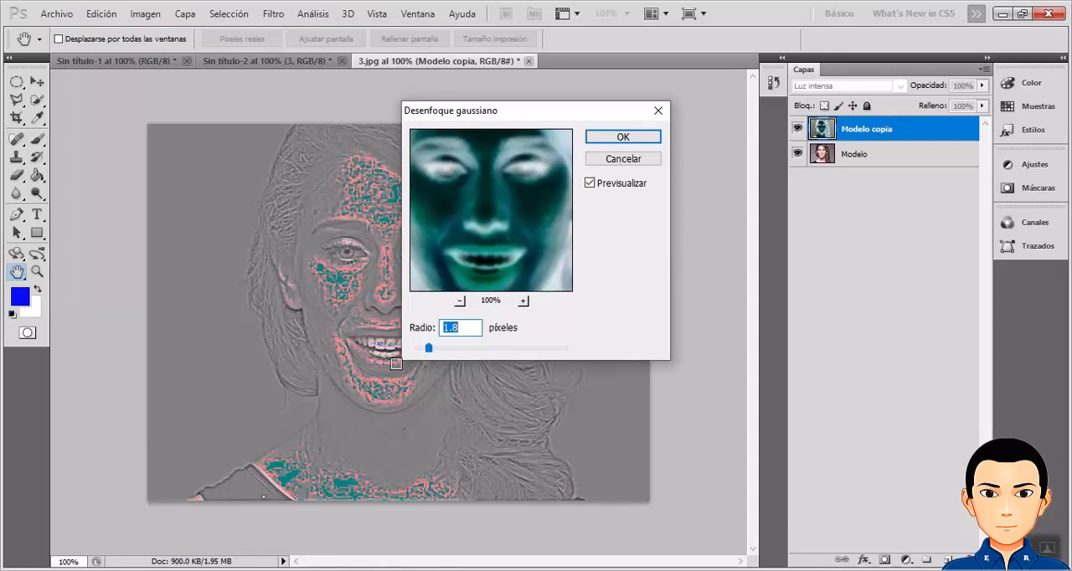
pyautogui.moveTo(429, 348); pyautogui.dragTo(420, 355)
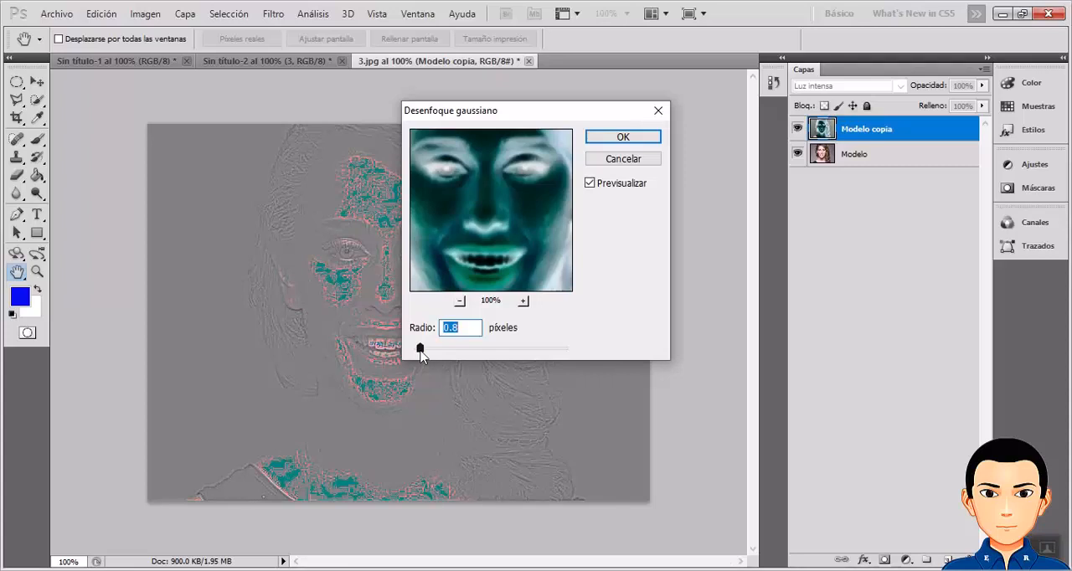
pyautogui.click(619, 137)
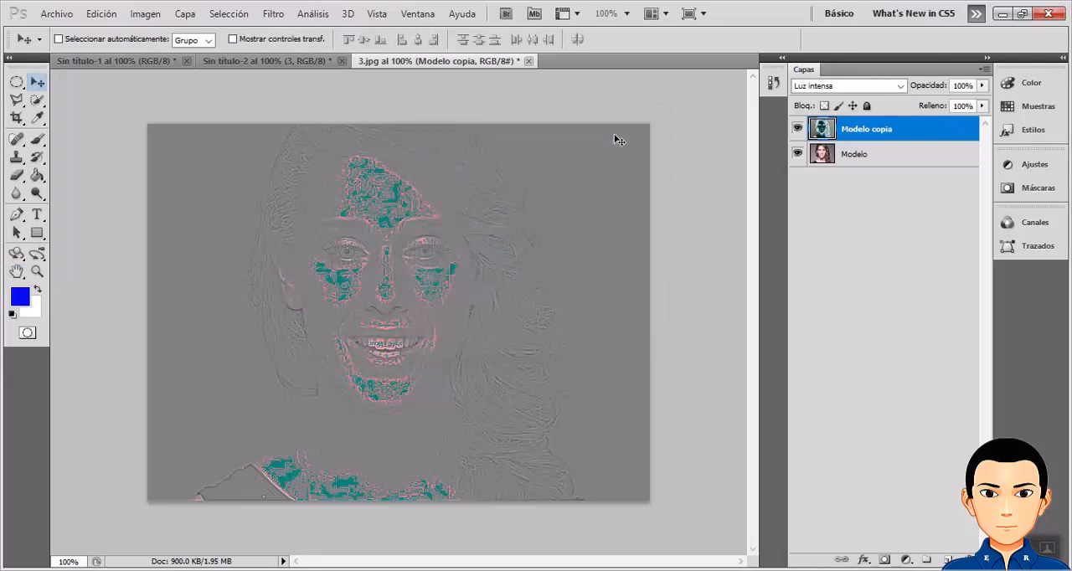
# Apply the High Pass filter (Paso alto) with a radius of 8.2 pixels to the Modelo copia layer.
pyautogui.click(273, 14)
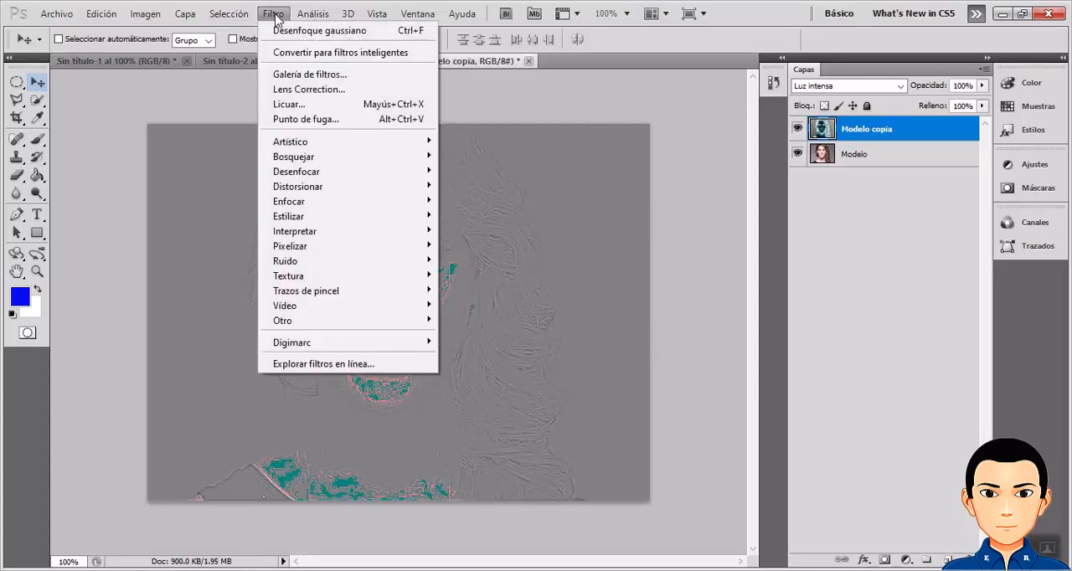
pyautogui.moveTo(303, 326)
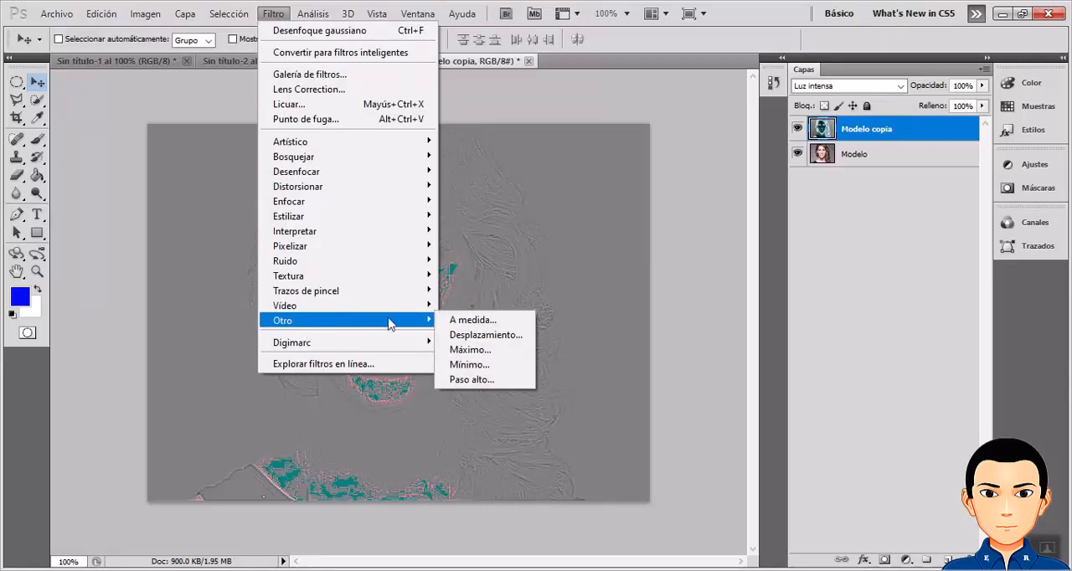
pyautogui.moveTo(421, 326)
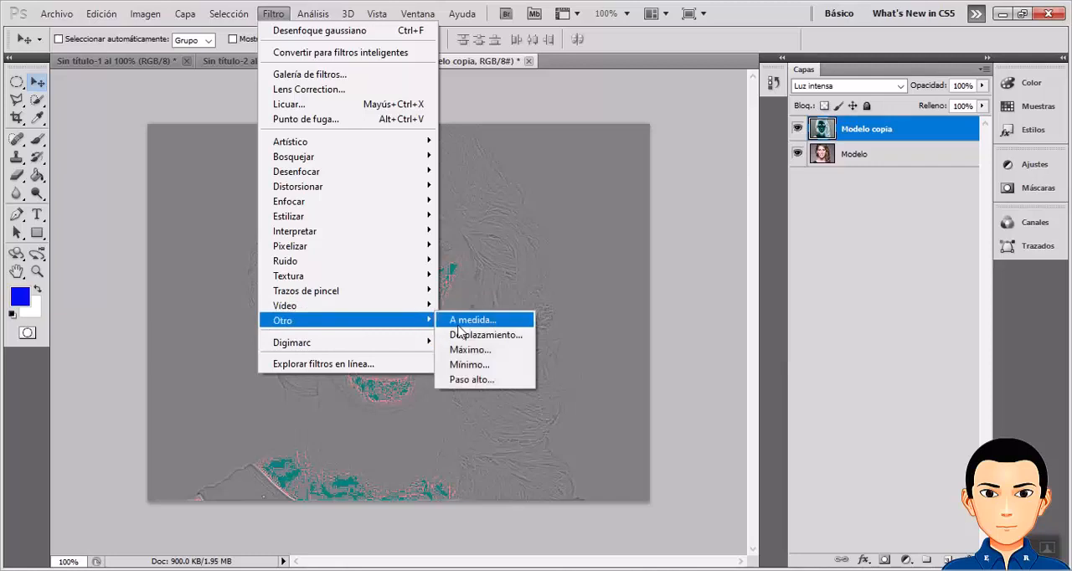
pyautogui.click(475, 381)
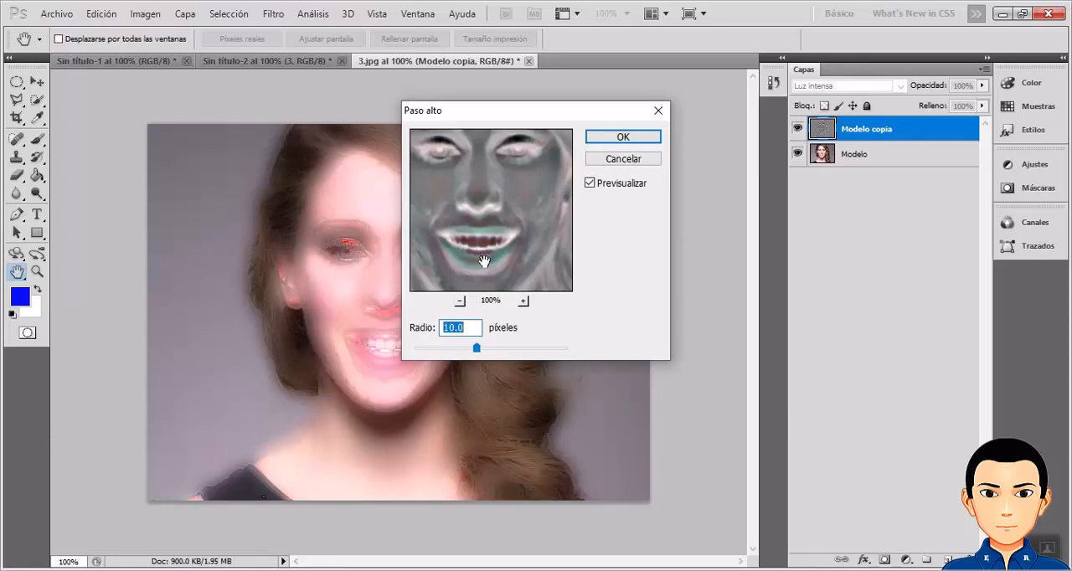
pyautogui.moveTo(477, 348); pyautogui.dragTo(486, 343)
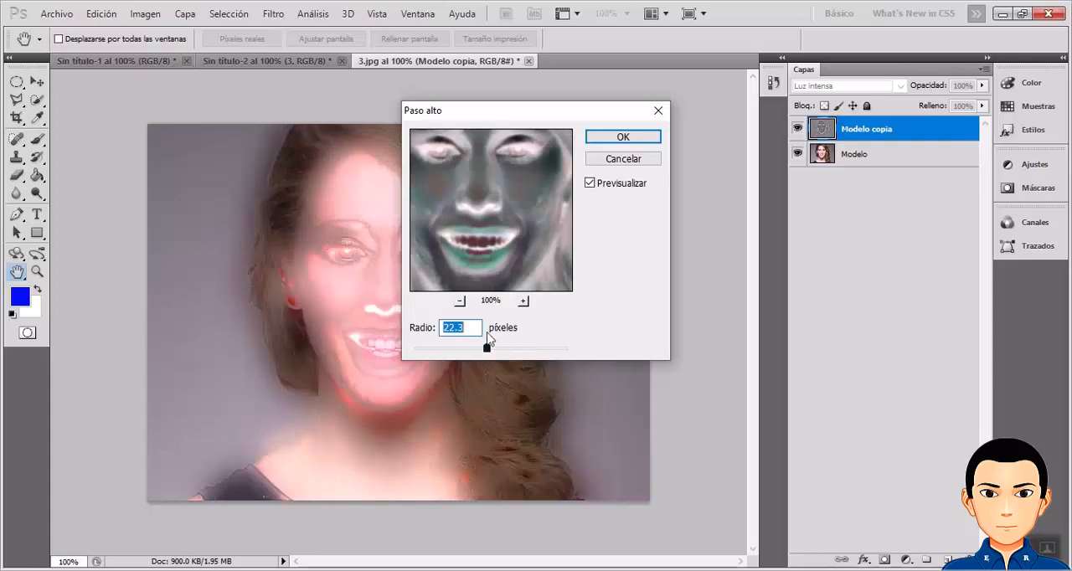
pyautogui.moveTo(509, 115); pyautogui.dragTo(598, 125)
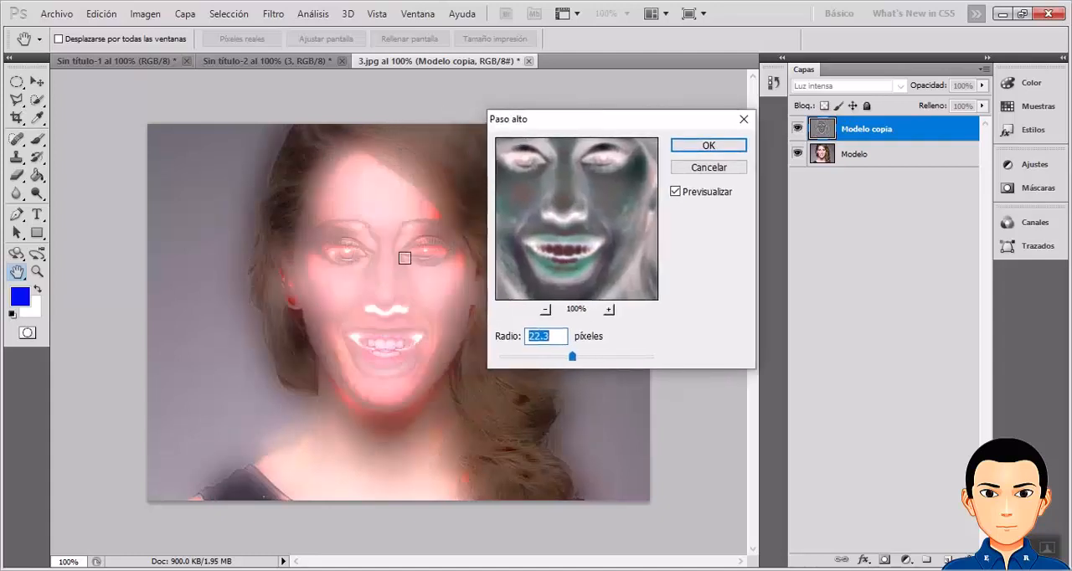
pyautogui.moveTo(575, 358); pyautogui.dragTo(521, 361)
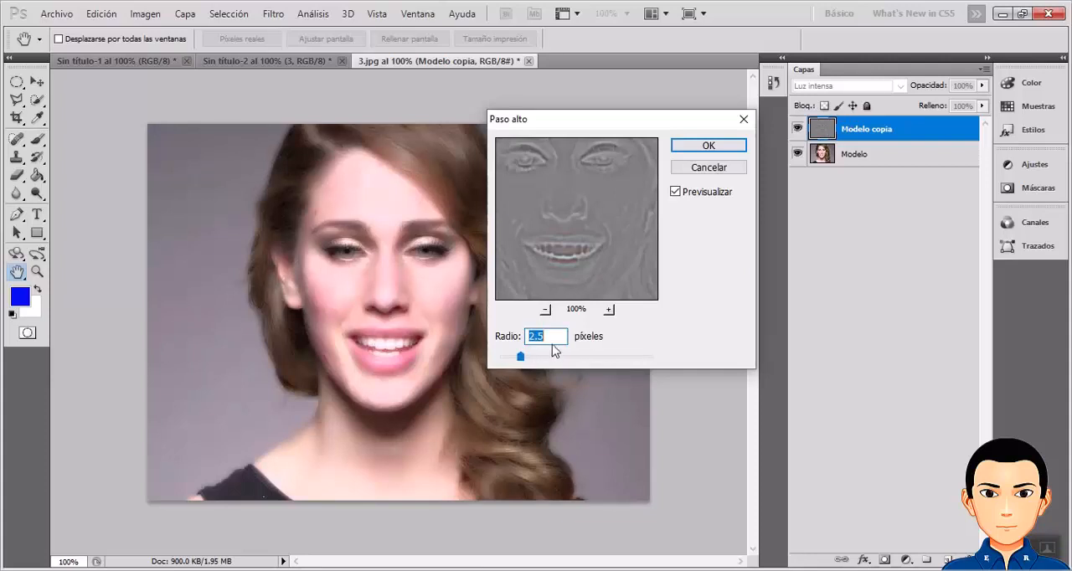
pyautogui.click(550, 339)
pyautogui.moveTo(521, 358)
pyautogui.mouseDown()
pyautogui.moveTo(550, 362)
pyautogui.moveTo(534, 365)
pyautogui.mouseUp()
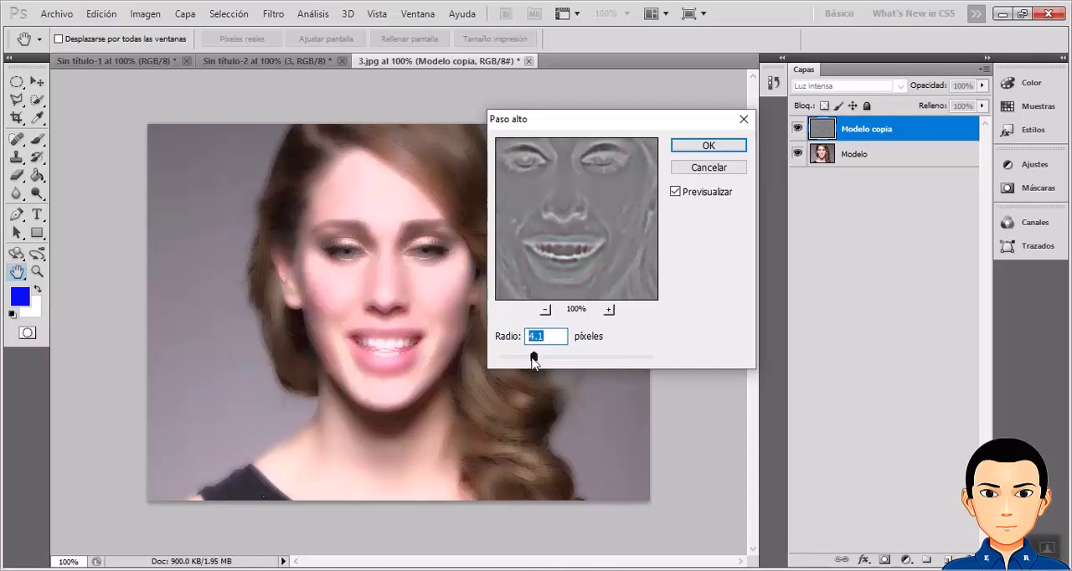
pyautogui.moveTo(534, 362); pyautogui.dragTo(528, 363)
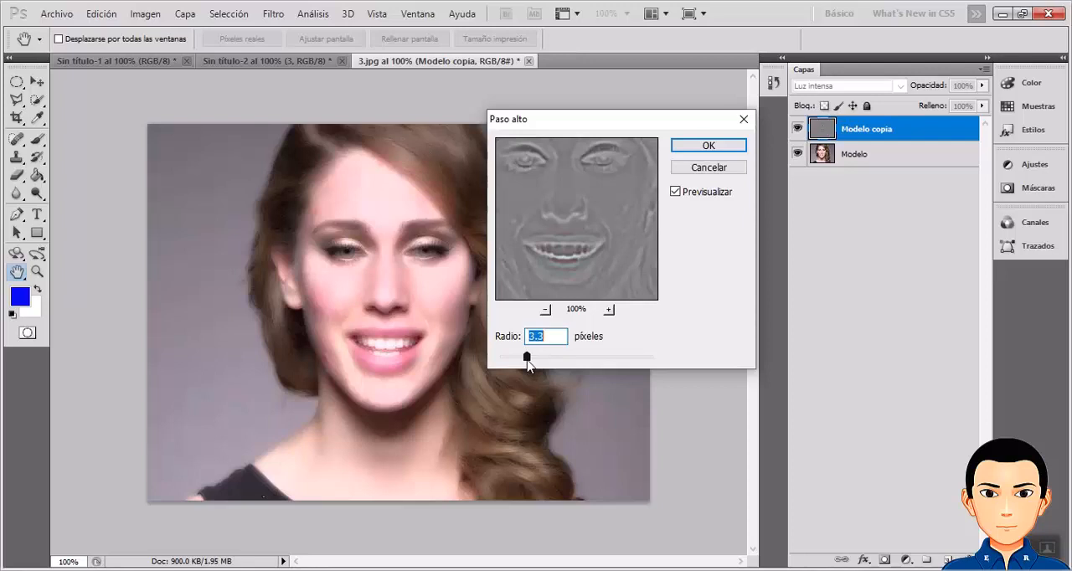
pyautogui.moveTo(527, 361); pyautogui.dragTo(554, 368)
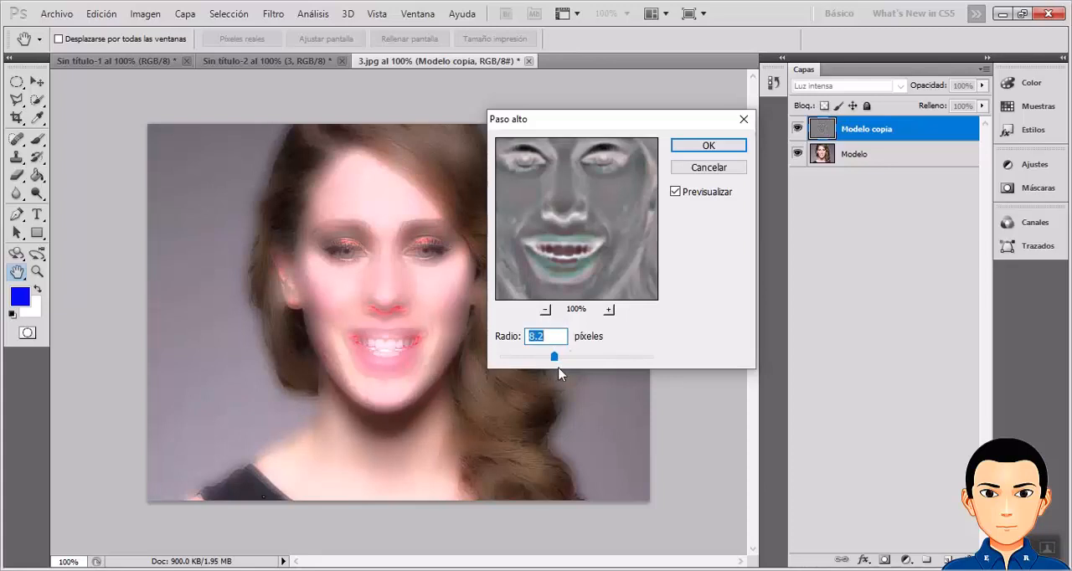
pyautogui.click(550, 335)
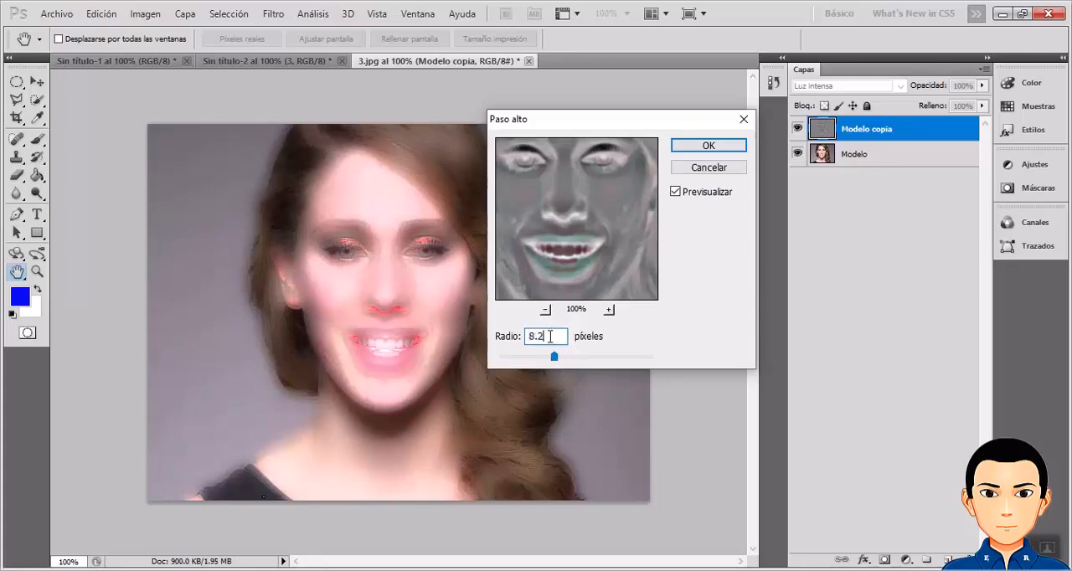
pyautogui.click(703, 148)
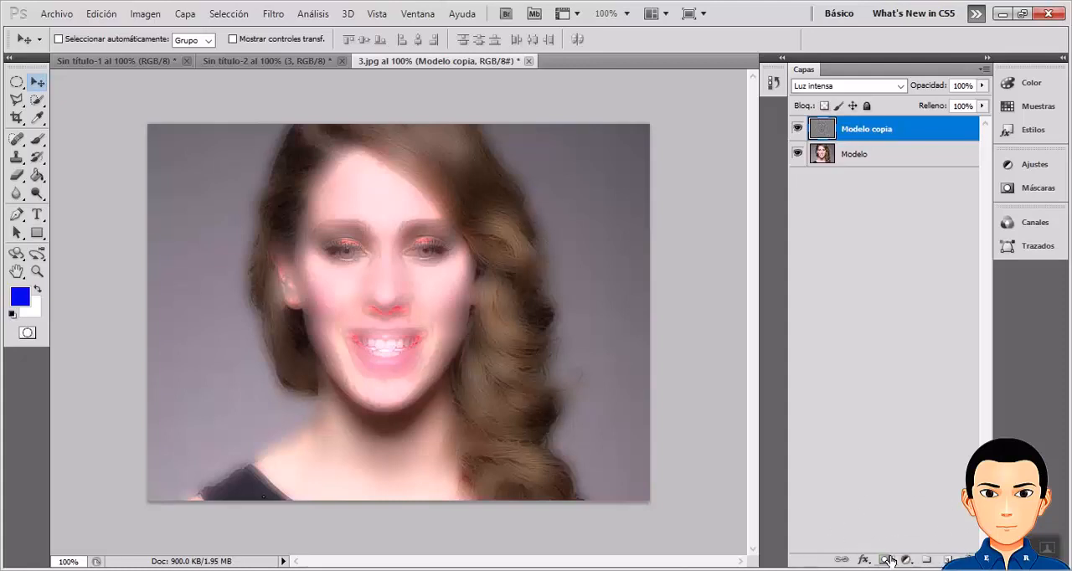
# Add a layer mask to the Modelo copia layer and invert the mask to black.
pyautogui.click(887, 559)
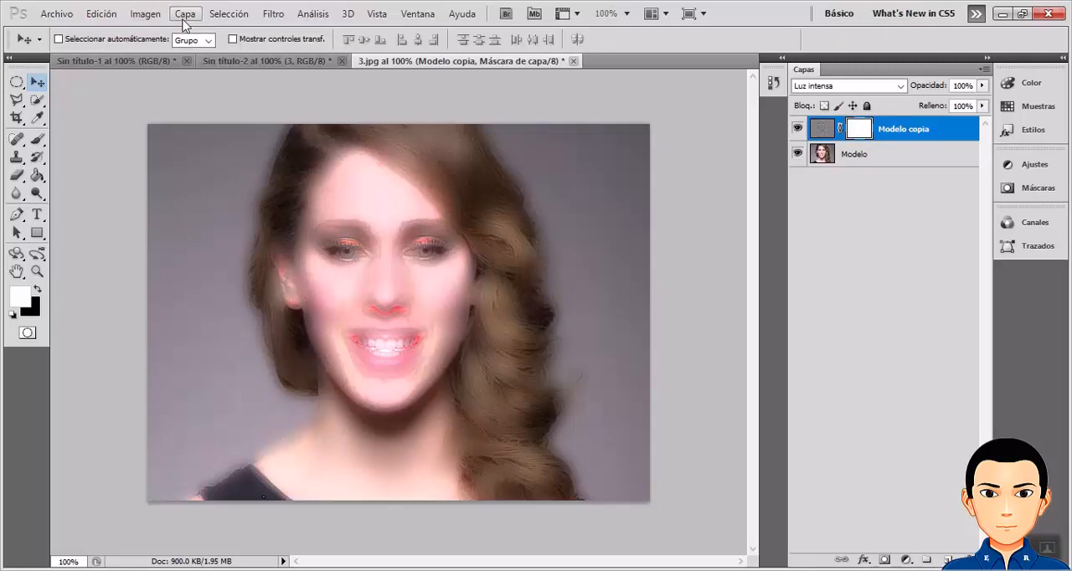
pyautogui.click(145, 15)
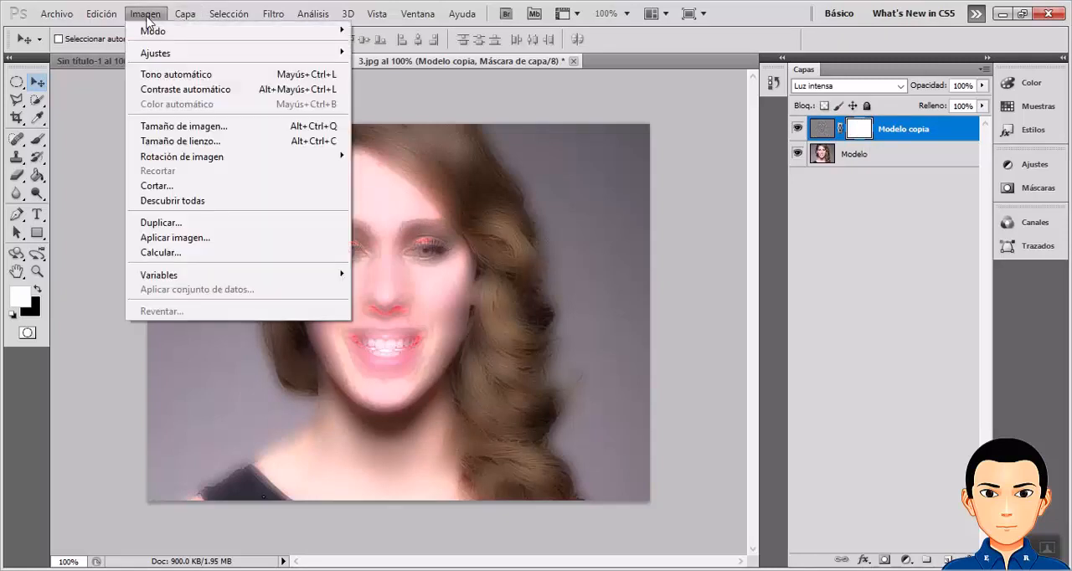
pyautogui.moveTo(253, 61)
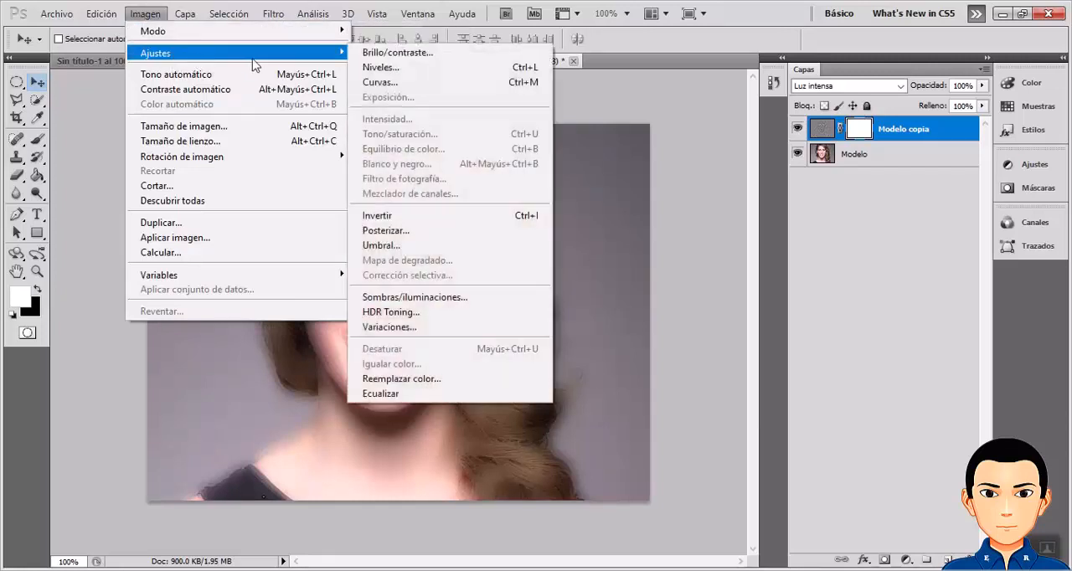
pyautogui.click(422, 218)
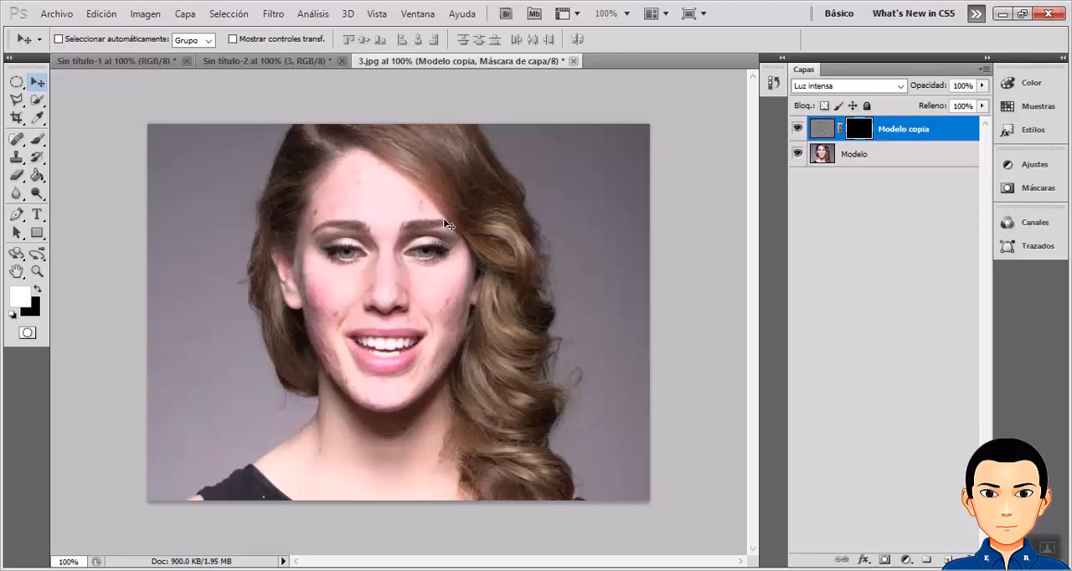
# Activate the Brush tool (Herramienta Pincel) with the model's face enlarged to 200%.
pyautogui.hotkey('ctrl', '+')
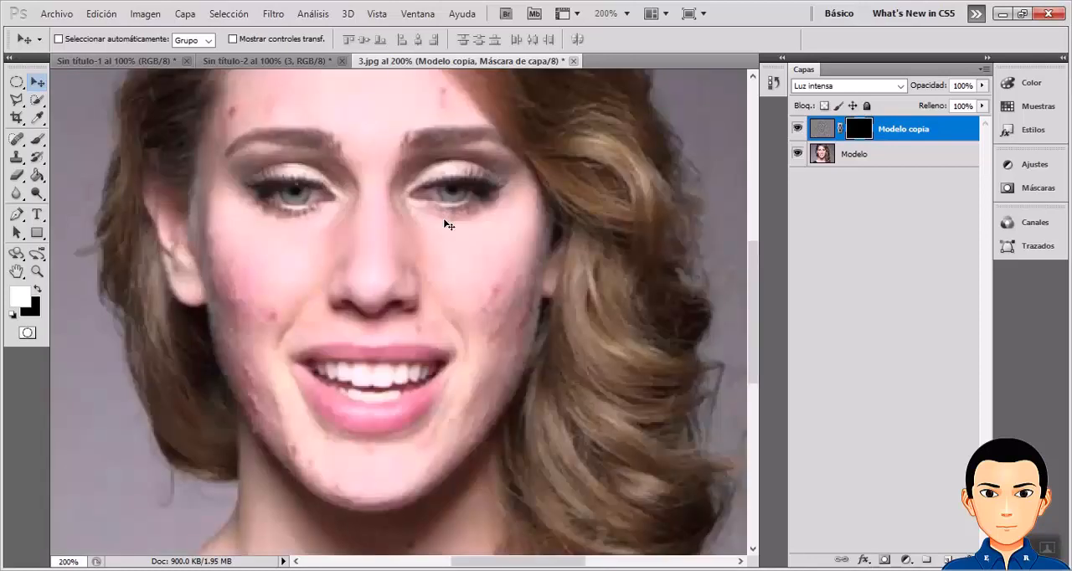
pyautogui.click(39, 142)
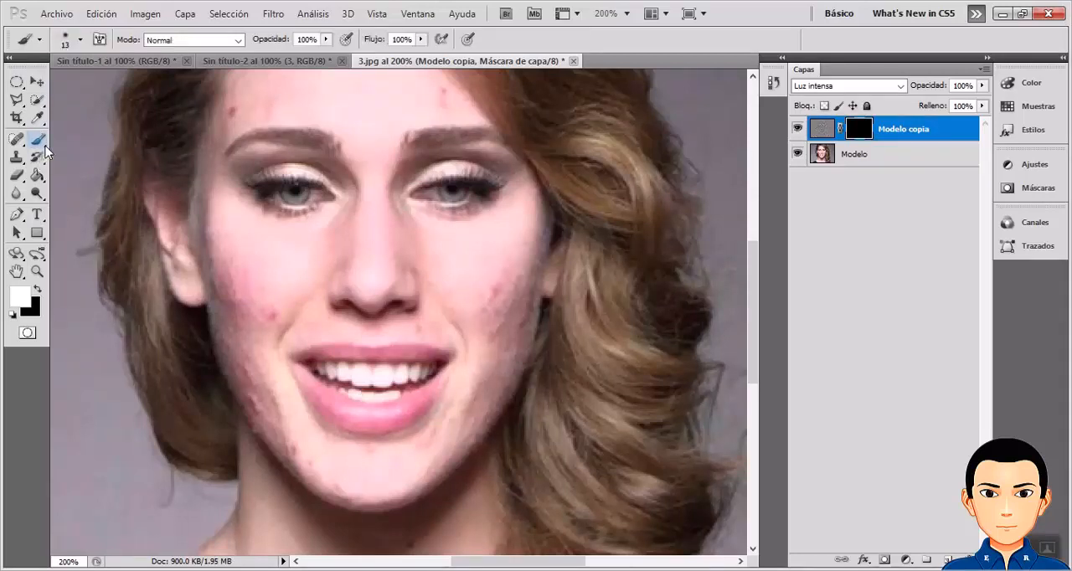
pyautogui.click(46, 148)
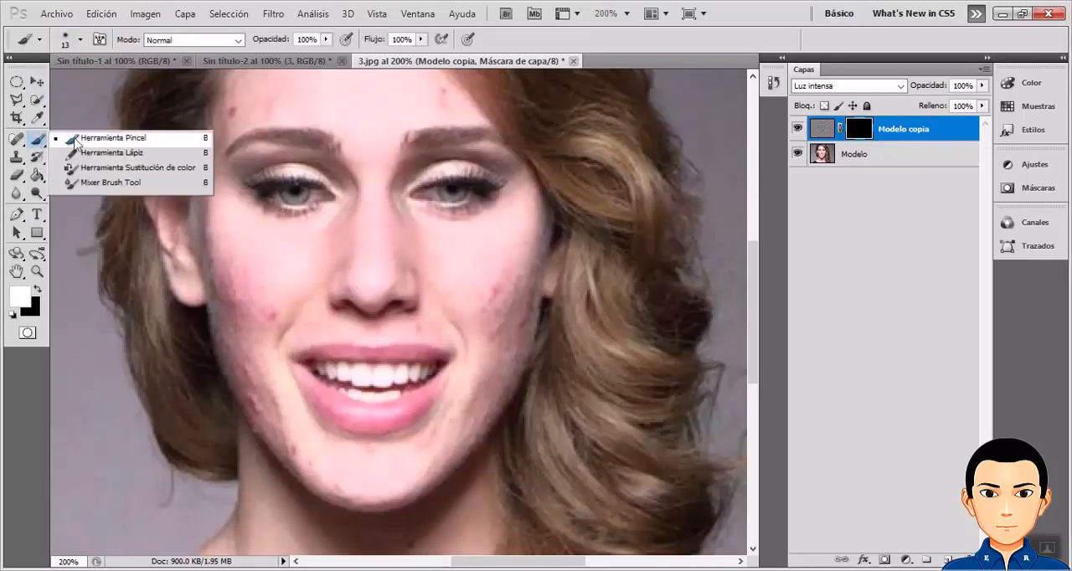
pyautogui.click(74, 140)
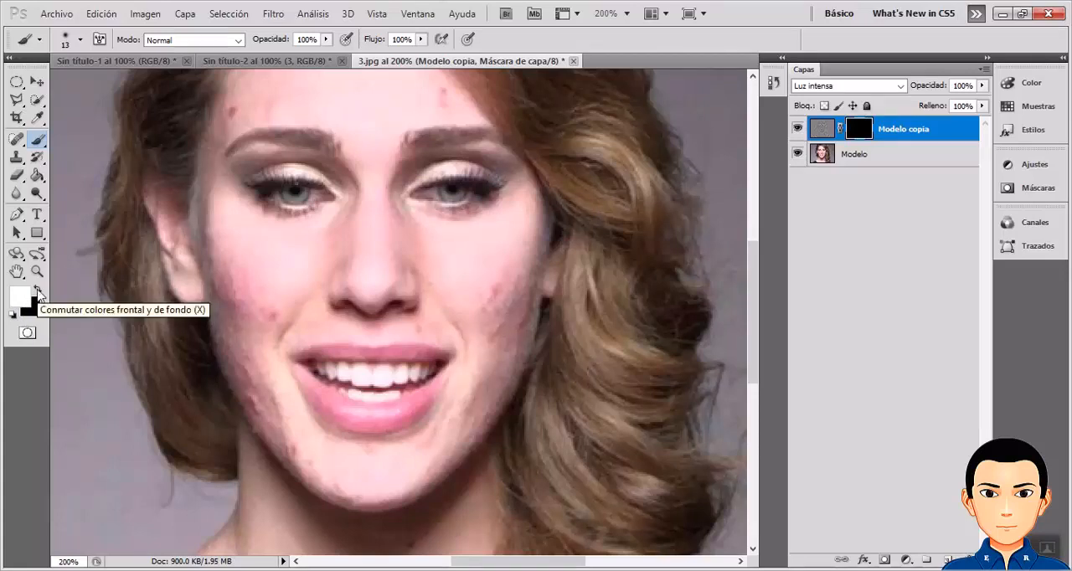
# Swap the foreground and background colours back and forth, ending with white as the foreground colour.
pyautogui.click(38, 291)
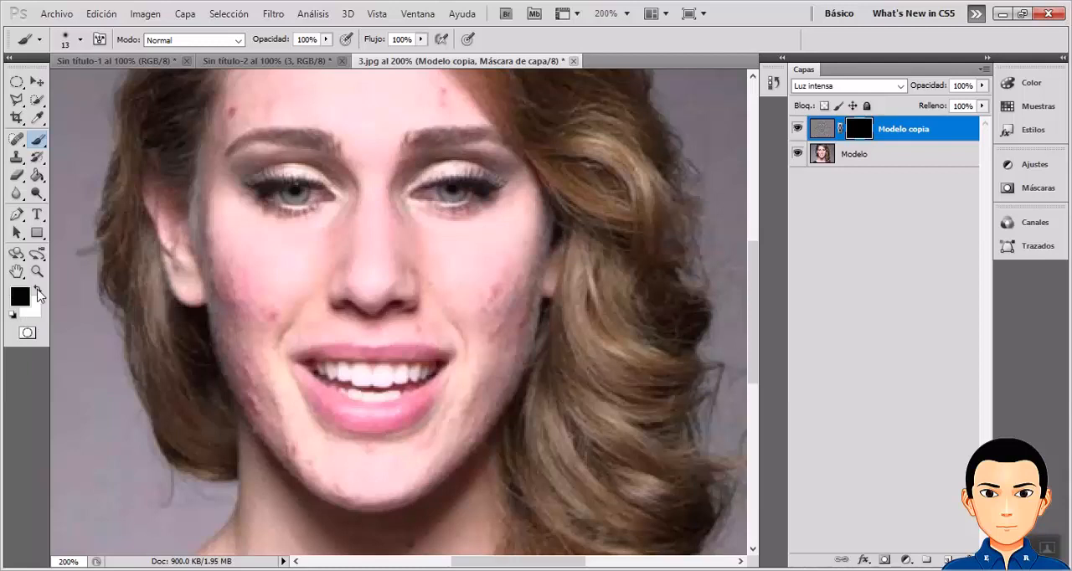
pyautogui.click(38, 290)
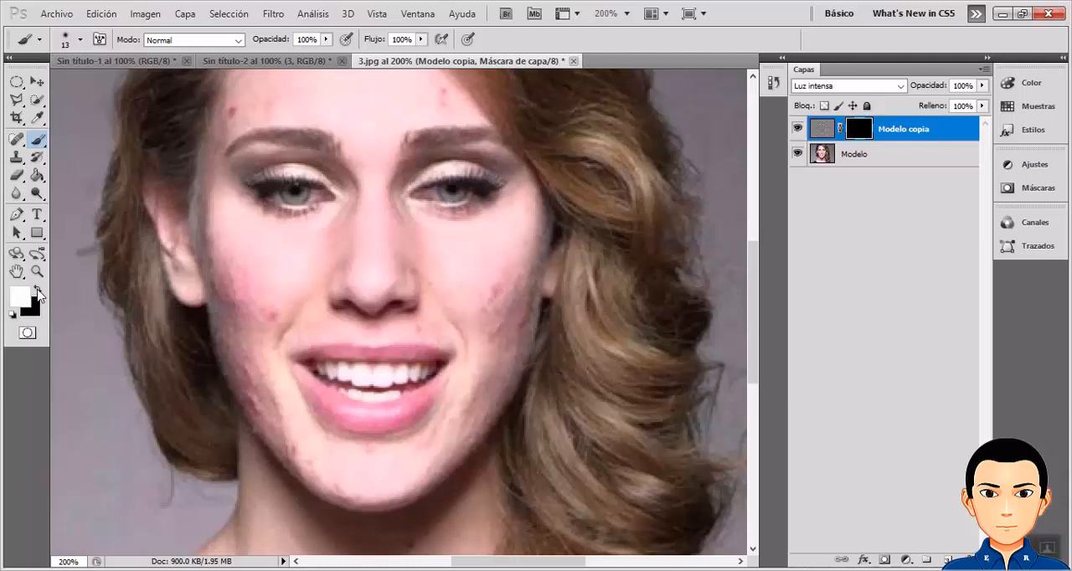
pyautogui.click(37, 290)
pyautogui.click(38, 290)
pyautogui.click(38, 291)
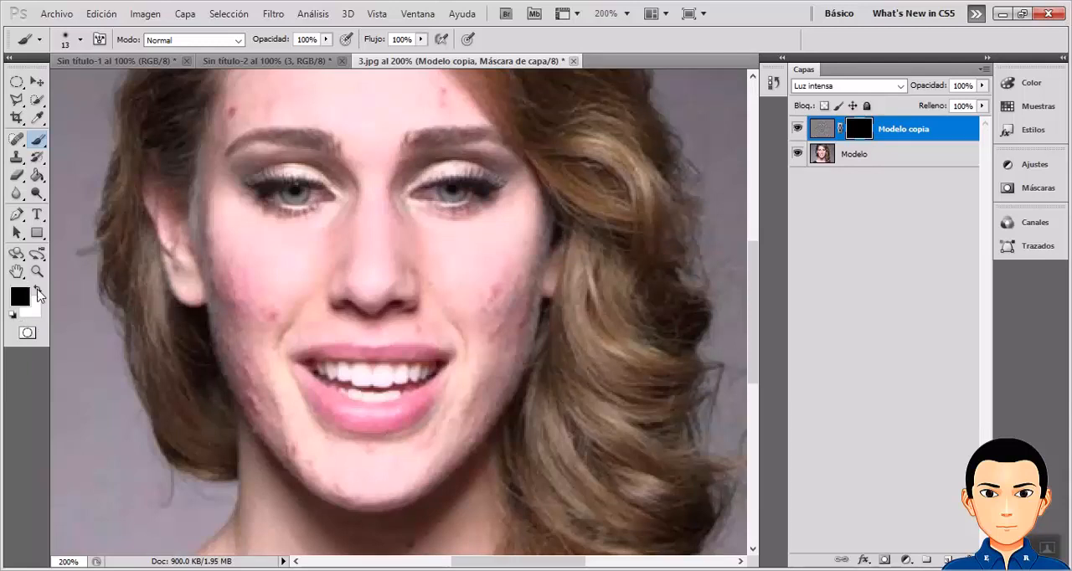
pyautogui.click(38, 291)
pyautogui.click(37, 291)
pyautogui.click(37, 291)
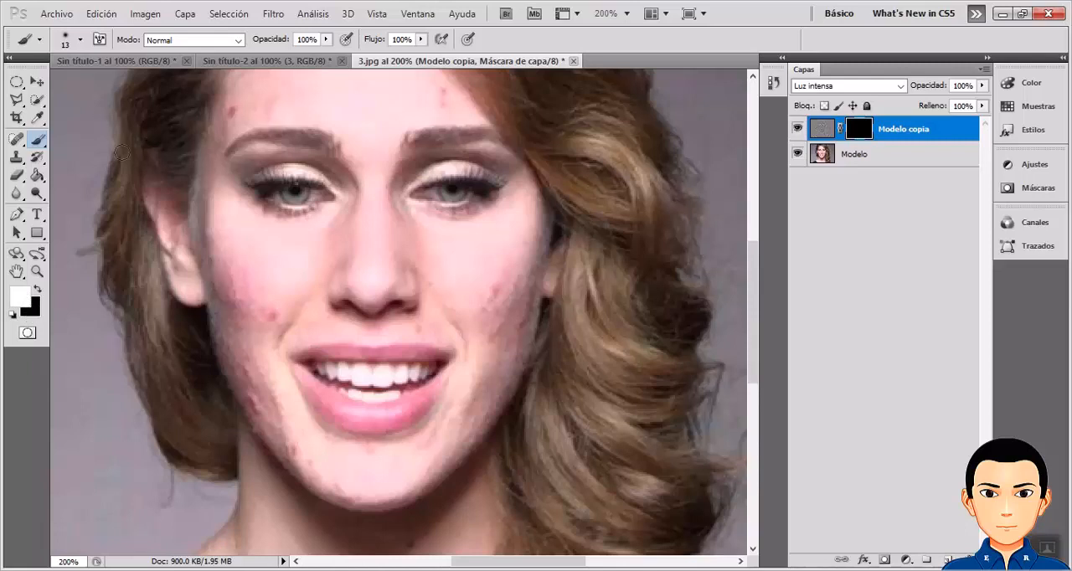
# Set the brush size to 36 px and paint white on the mask over the forehead blemishes.
pyautogui.click(80, 40)
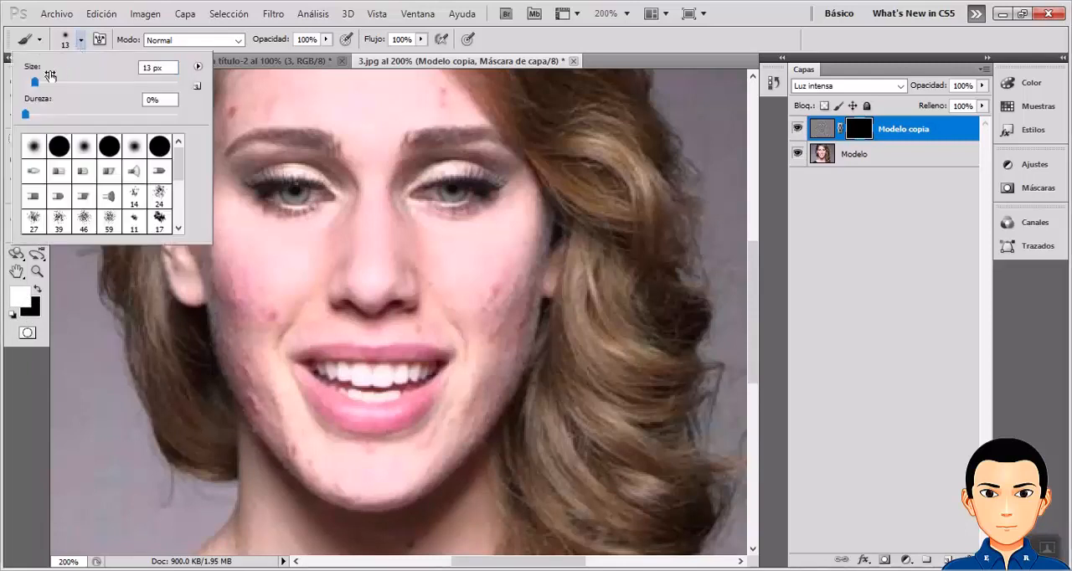
pyautogui.moveTo(37, 81); pyautogui.dragTo(41, 83)
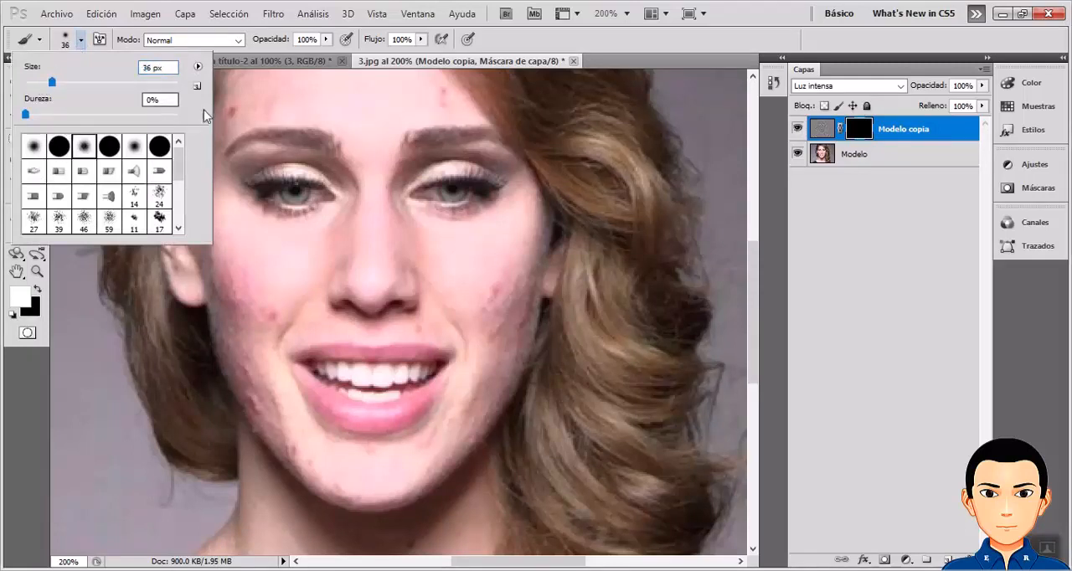
pyautogui.click(235, 109)
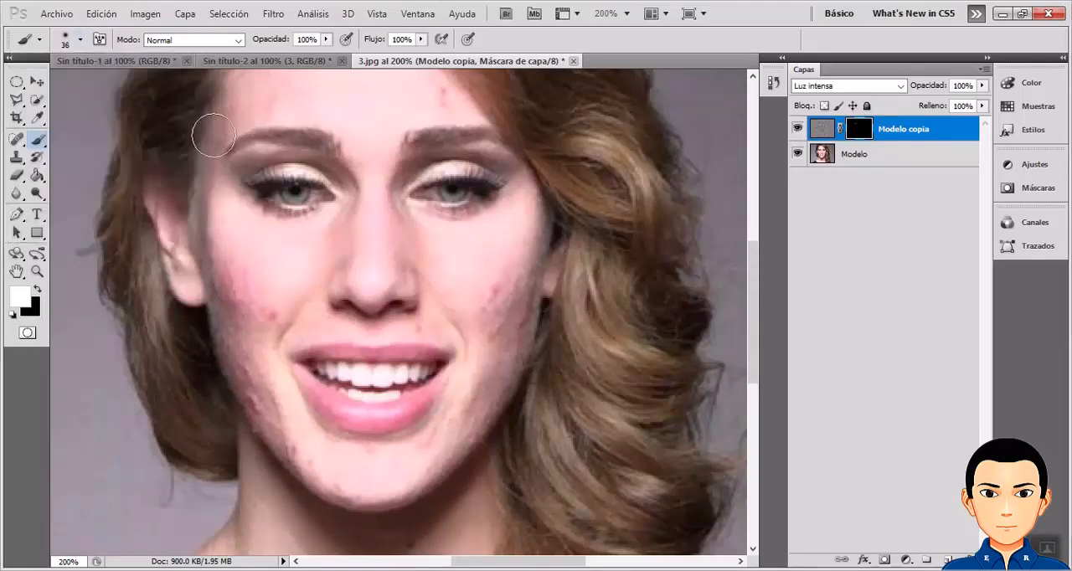
pyautogui.moveTo(213, 135)
pyautogui.mouseDown()
pyautogui.moveTo(239, 103)
pyautogui.moveTo(230, 113)
pyautogui.mouseUp()
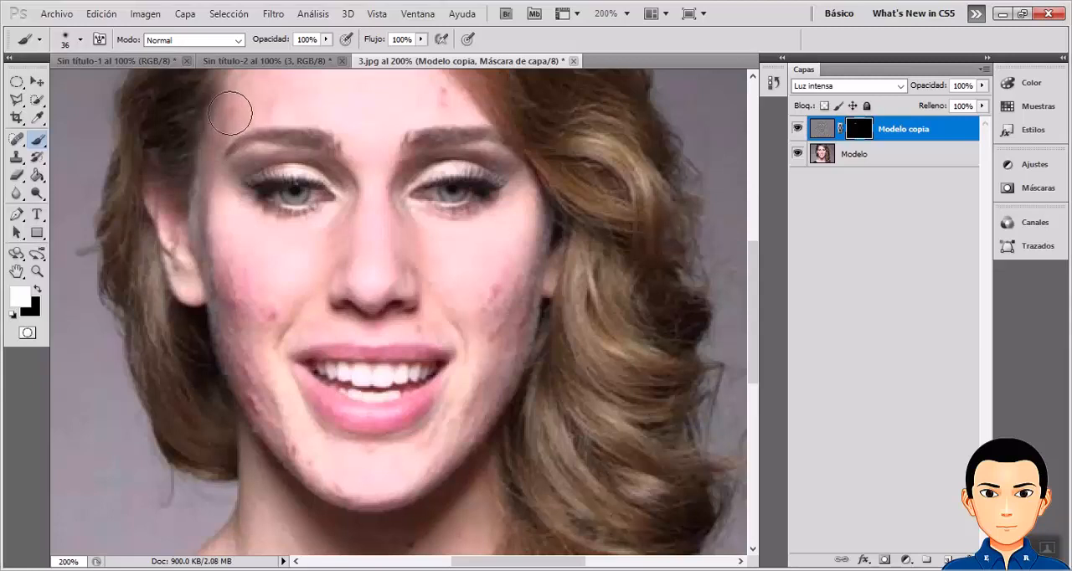
pyautogui.click(435, 89)
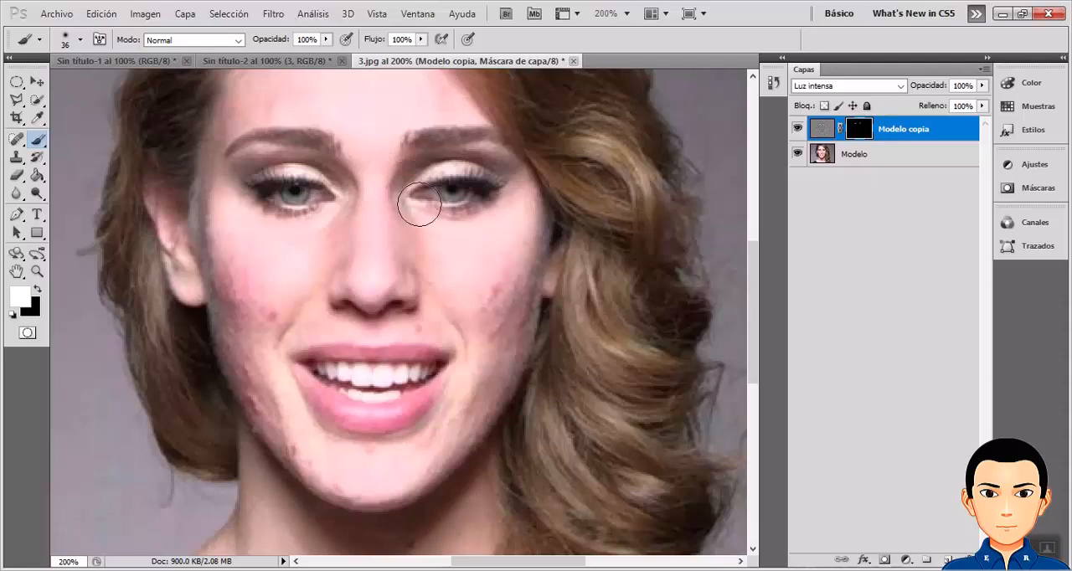
# Paint white on the Modelo copia mask over the blemishes on both cheeks and along the jaw.
pyautogui.moveTo(478, 287)
pyautogui.mouseDown()
pyautogui.moveTo(486, 282)
pyautogui.moveTo(483, 327)
pyautogui.mouseUp()
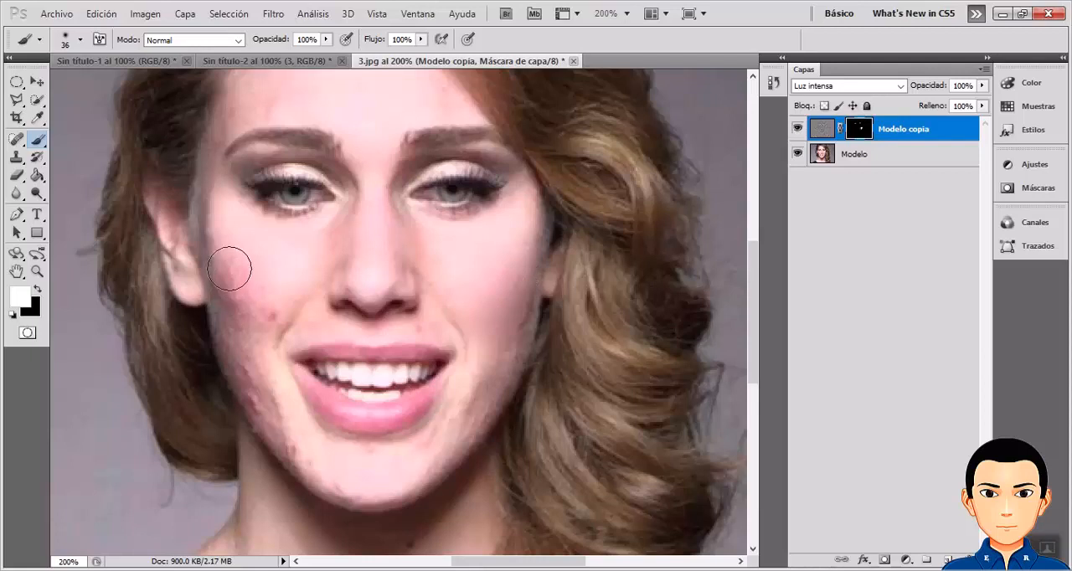
pyautogui.moveTo(229, 269)
pyautogui.mouseDown()
pyautogui.moveTo(266, 315)
pyautogui.moveTo(240, 297)
pyautogui.moveTo(226, 317)
pyautogui.moveTo(232, 352)
pyautogui.moveTo(219, 347)
pyautogui.moveTo(234, 382)
pyautogui.moveTo(239, 371)
pyautogui.mouseUp()
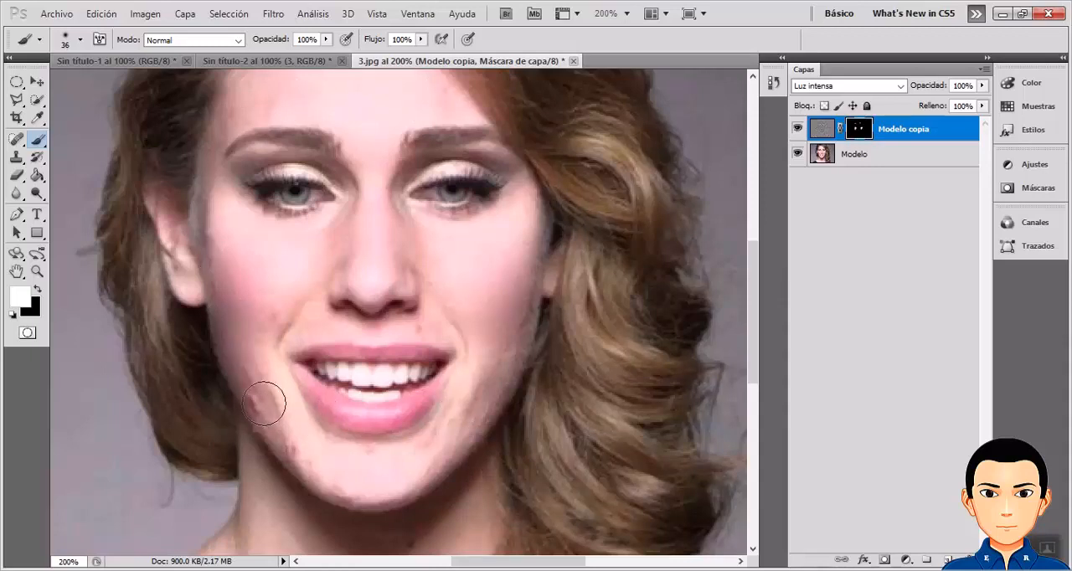
pyautogui.moveTo(261, 403); pyautogui.dragTo(247, 400)
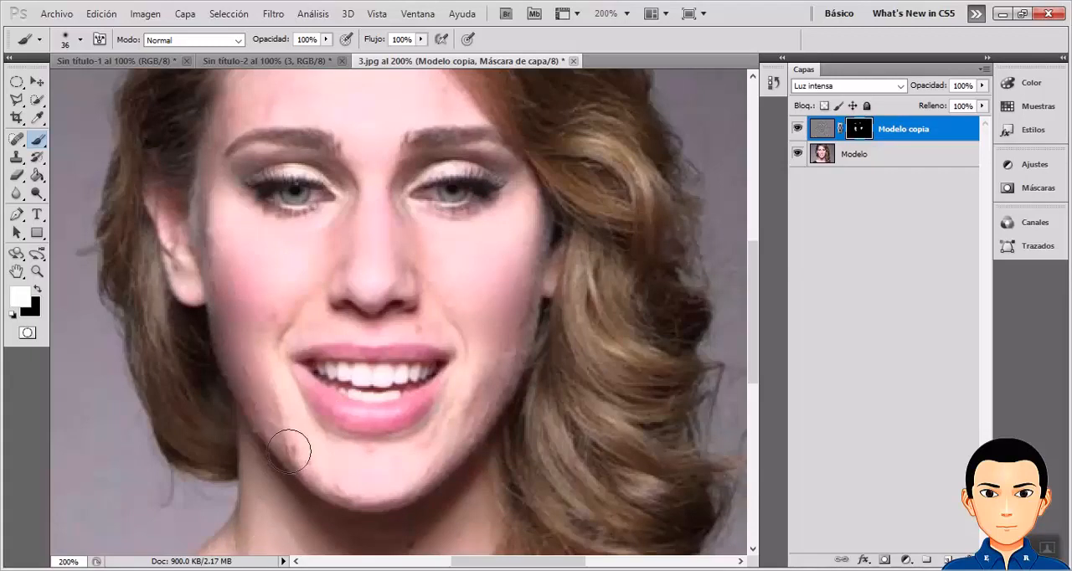
pyautogui.moveTo(287, 449); pyautogui.dragTo(295, 460)
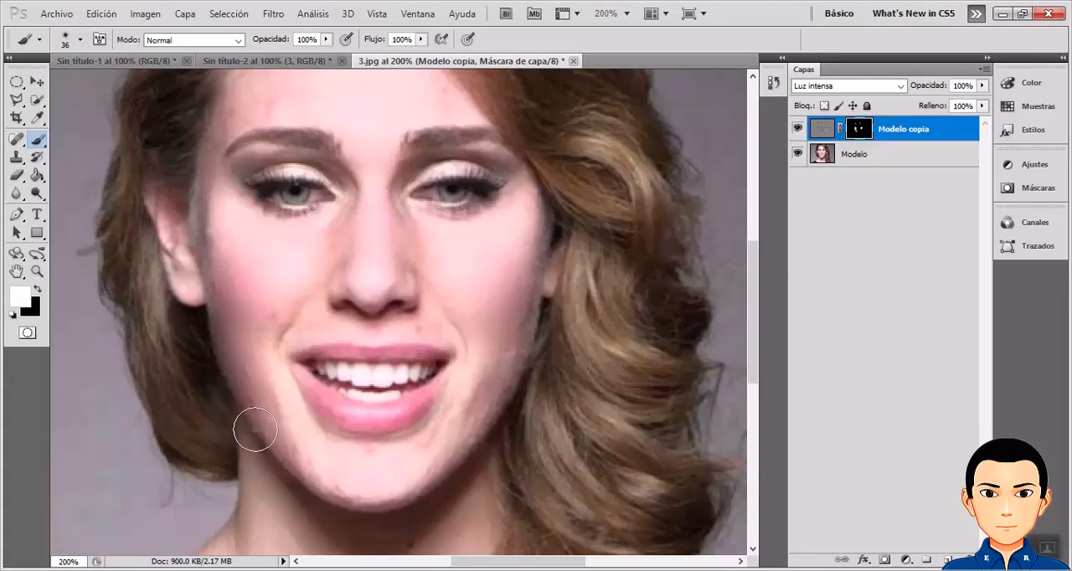
pyautogui.moveTo(261, 402); pyautogui.dragTo(239, 388)
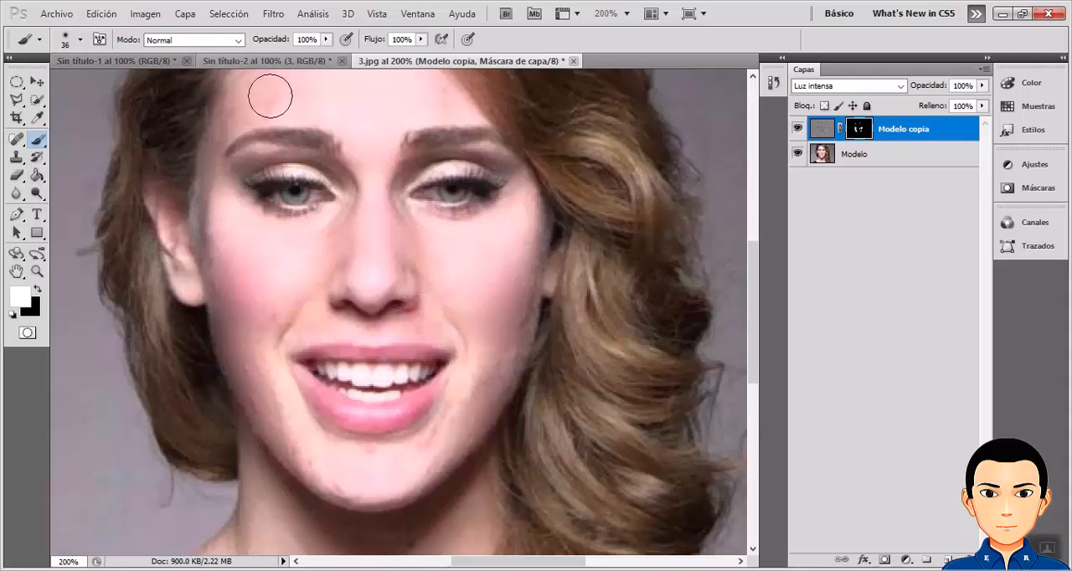
# Continue painting white on the mask over the forehead, cheeks, lower jawline and chin to smooth the remaining skin.
pyautogui.moveTo(271, 96)
pyautogui.mouseDown()
pyautogui.moveTo(250, 101)
pyautogui.moveTo(272, 86)
pyautogui.moveTo(235, 101)
pyautogui.moveTo(225, 121)
pyautogui.mouseUp()
pyautogui.moveTo(191, 236)
pyautogui.mouseDown()
pyautogui.moveTo(179, 296)
pyautogui.moveTo(216, 277)
pyautogui.moveTo(207, 284)
pyautogui.moveTo(298, 316)
pyautogui.moveTo(326, 283)
pyautogui.moveTo(365, 283)
pyautogui.moveTo(408, 316)
pyautogui.moveTo(477, 309)
pyautogui.mouseUp()
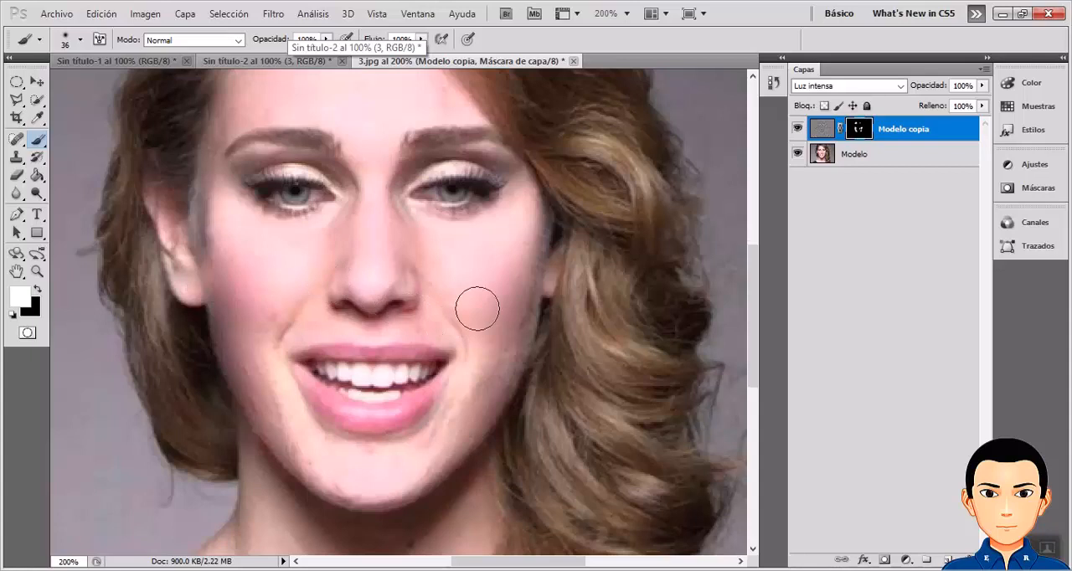
pyautogui.scroll(-2, 477, 308)
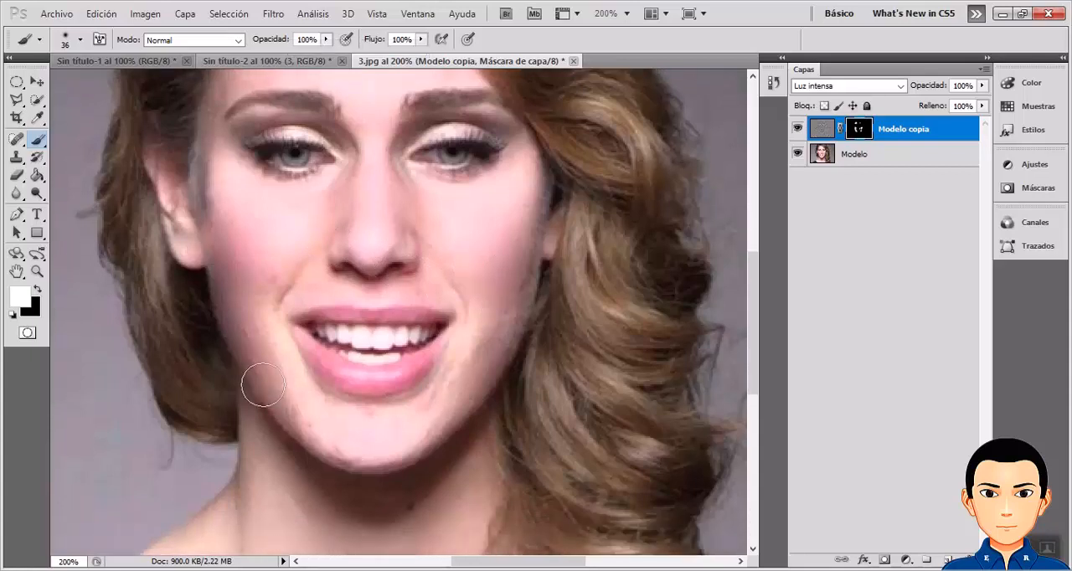
pyautogui.moveTo(263, 384)
pyautogui.mouseDown()
pyautogui.moveTo(300, 436)
pyautogui.moveTo(357, 462)
pyautogui.moveTo(346, 461)
pyautogui.moveTo(435, 442)
pyautogui.mouseUp()
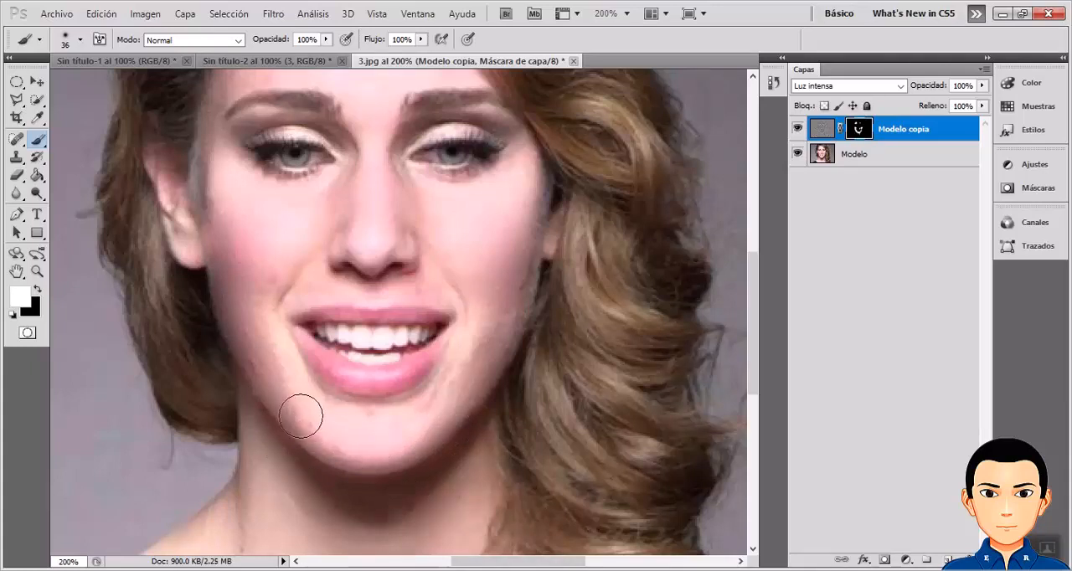
pyautogui.moveTo(371, 423); pyautogui.dragTo(336, 413)
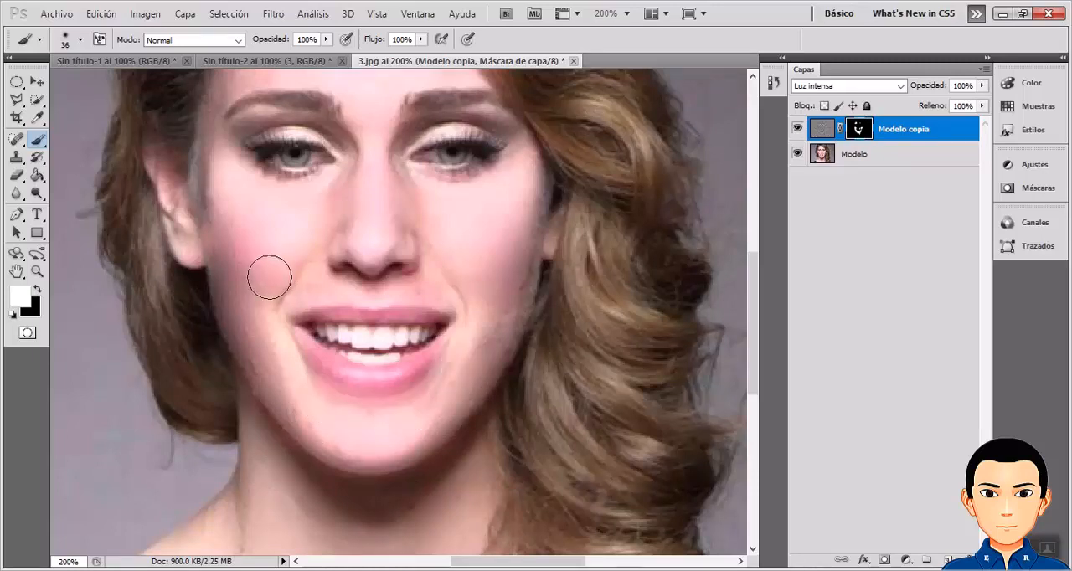
# Reduce the brush size to 13 px and paint white on the mask over the skin just below the eye.
pyautogui.scroll(3, 276, 239)
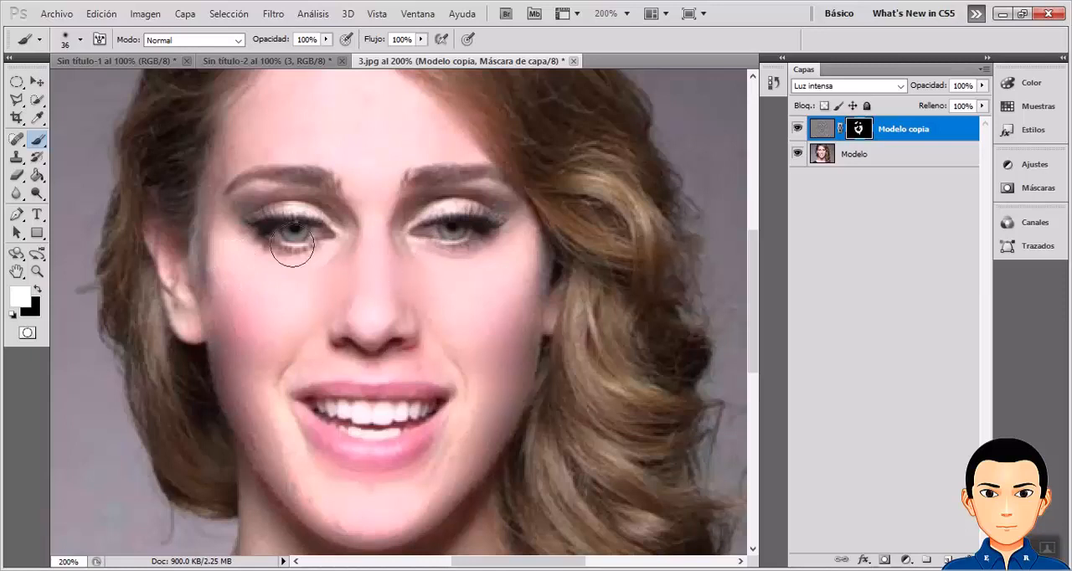
pyautogui.click(79, 41)
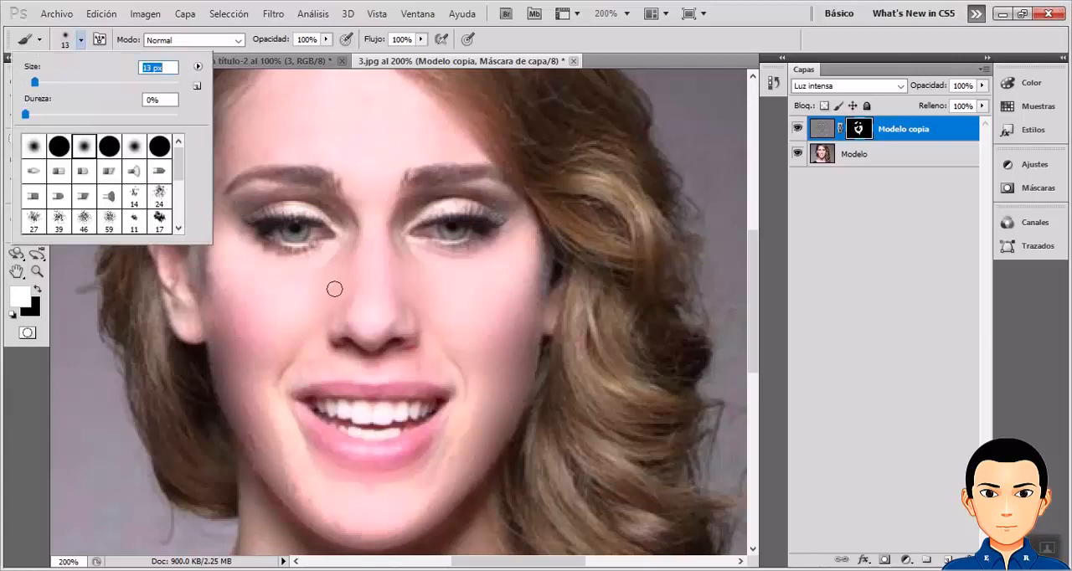
pyautogui.press('Return')
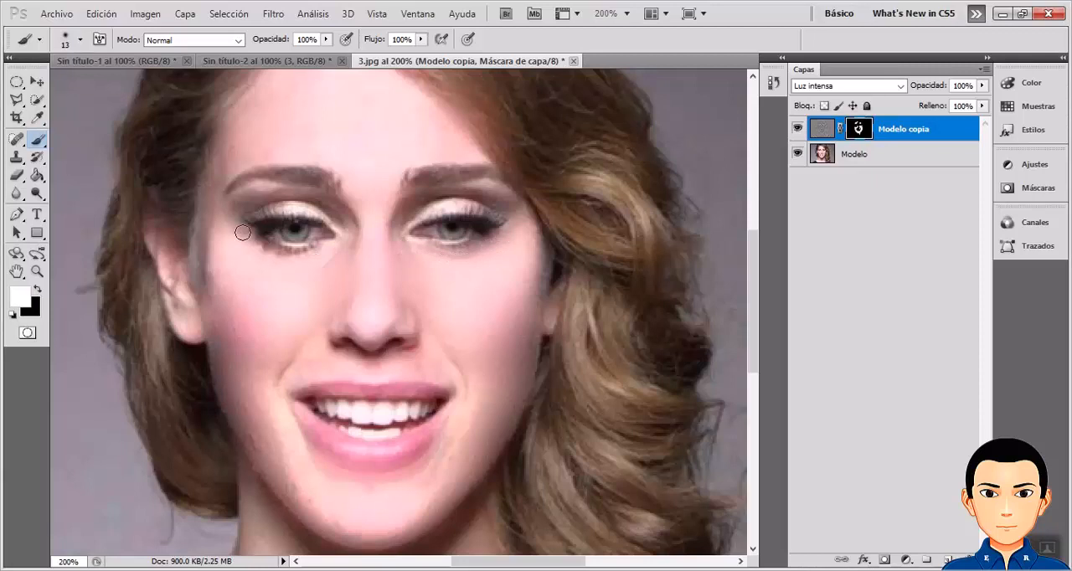
pyautogui.moveTo(254, 252); pyautogui.dragTo(259, 257)
# Touch up the mask with small white strokes along the jaw, the chin and the edge of the cheek.
pyautogui.scroll(-1, 476, 343)
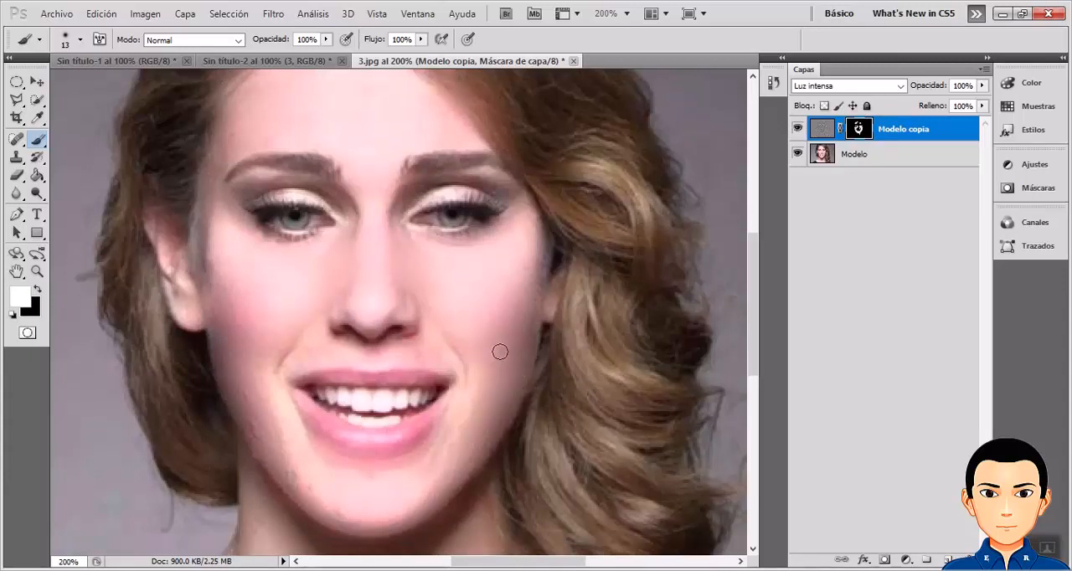
pyautogui.scroll(-5, 550, 318)
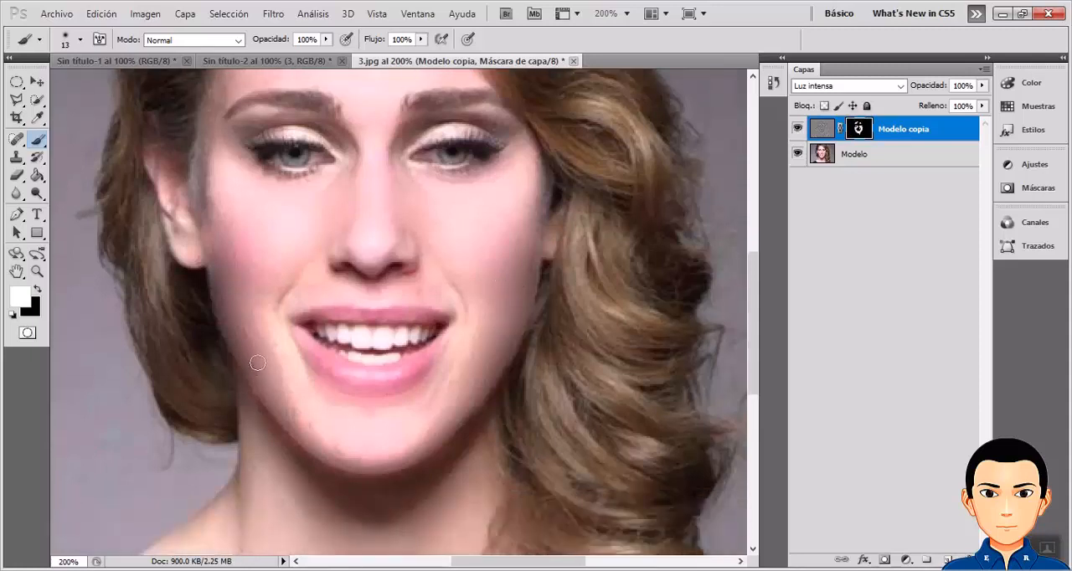
pyautogui.moveTo(249, 358); pyautogui.dragTo(253, 368)
pyautogui.moveTo(302, 422); pyautogui.dragTo(288, 414)
pyautogui.moveTo(512, 328); pyautogui.dragTo(513, 315)
pyautogui.scroll(3, 425, 313)
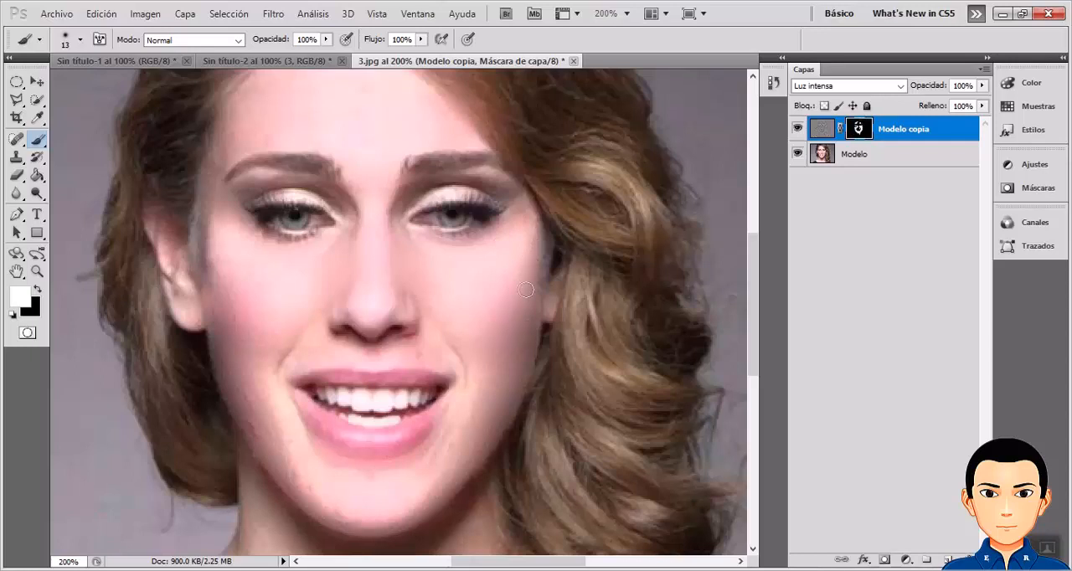
pyautogui.scroll(4, 518, 294)
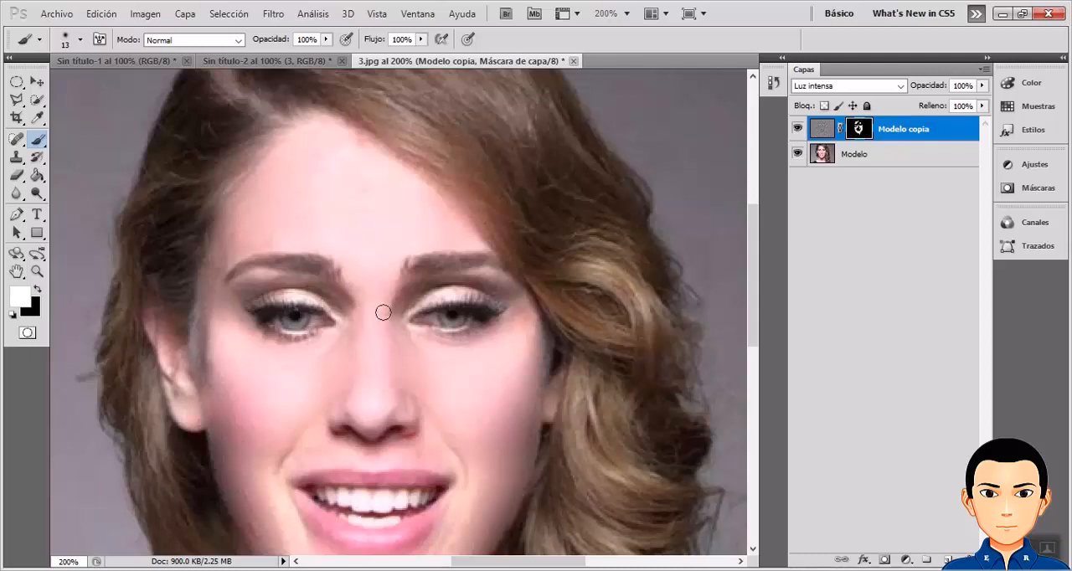
pyautogui.scroll(-3, 423, 418)
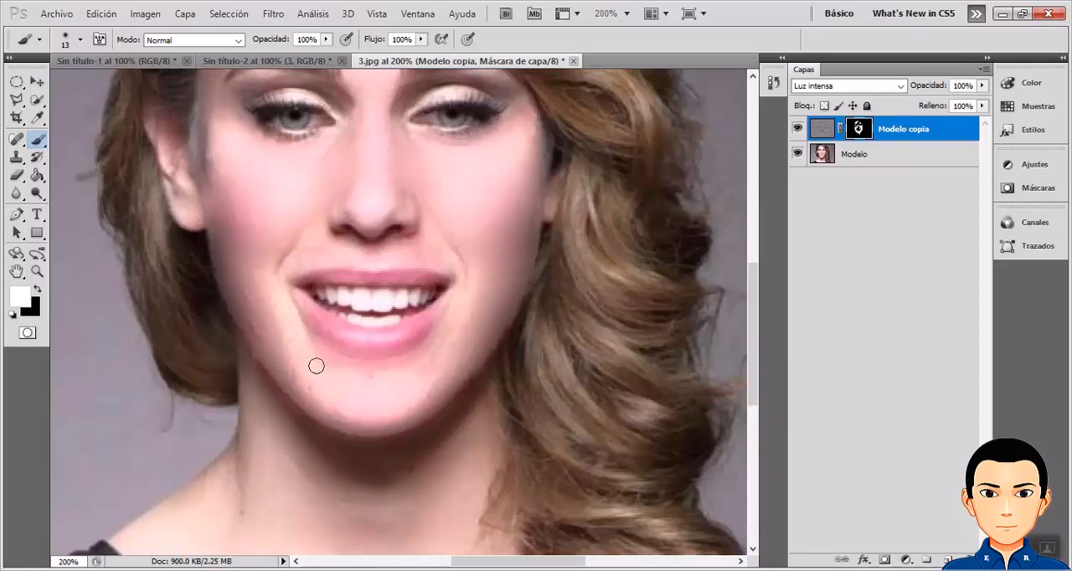
pyautogui.scroll(2, 478, 348)
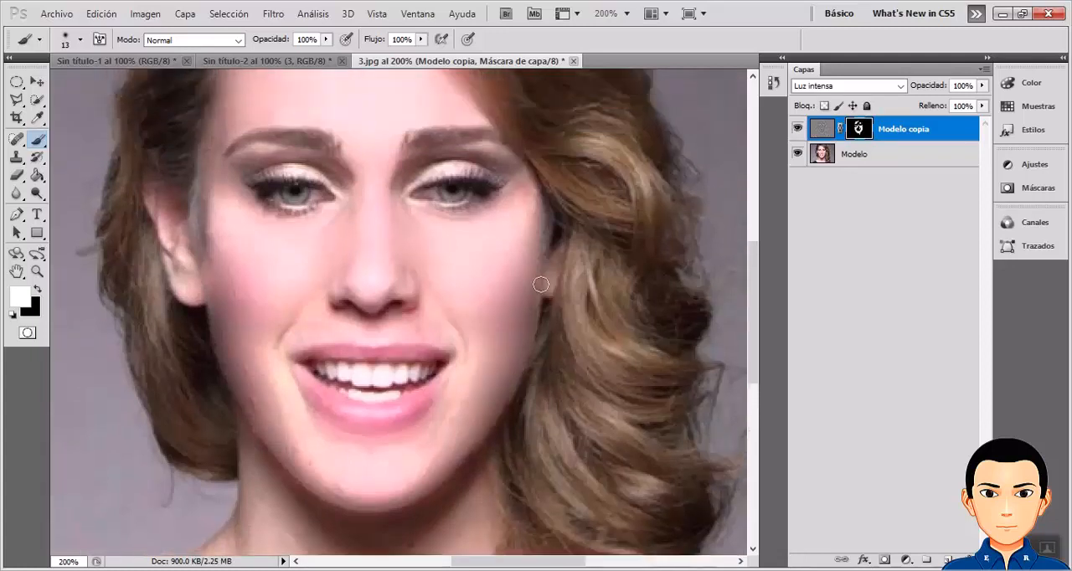
# Compare the face before and after retouching by repeatedly hiding and showing the Modelo copia layer.
pyautogui.scroll(1, 557, 264)
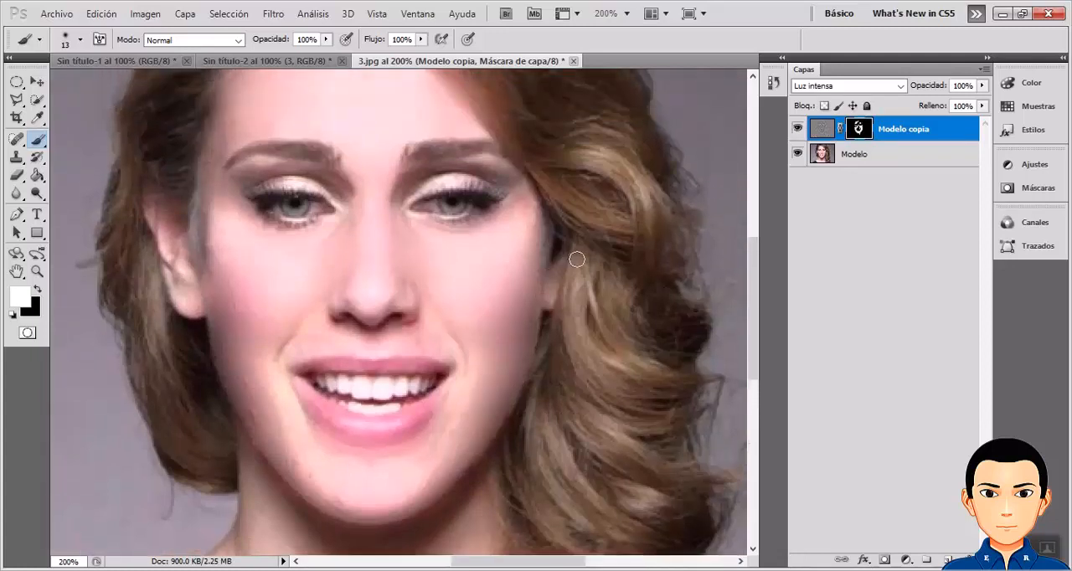
pyautogui.click(797, 131)
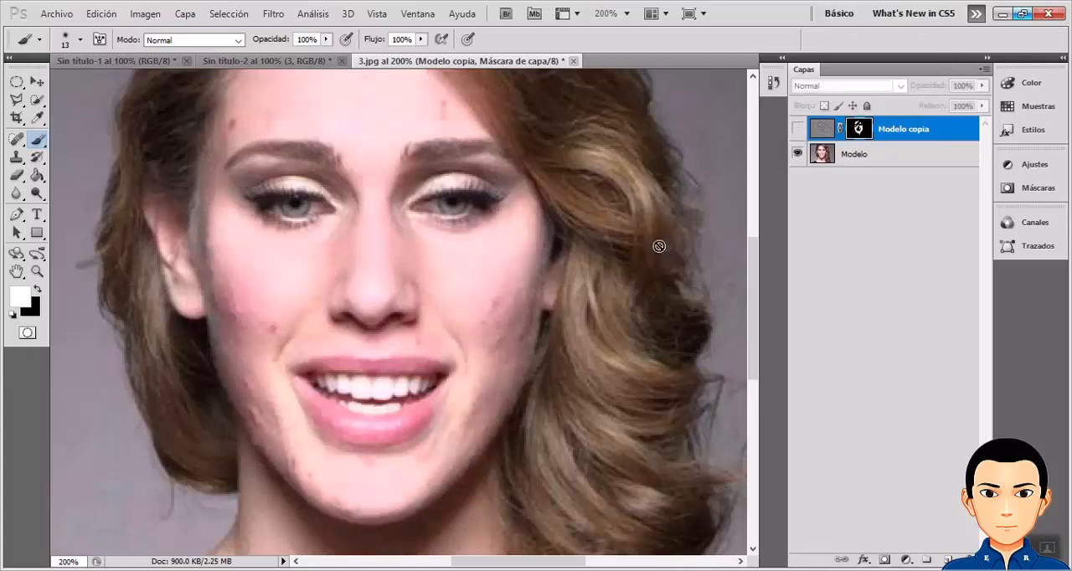
pyautogui.click(796, 131)
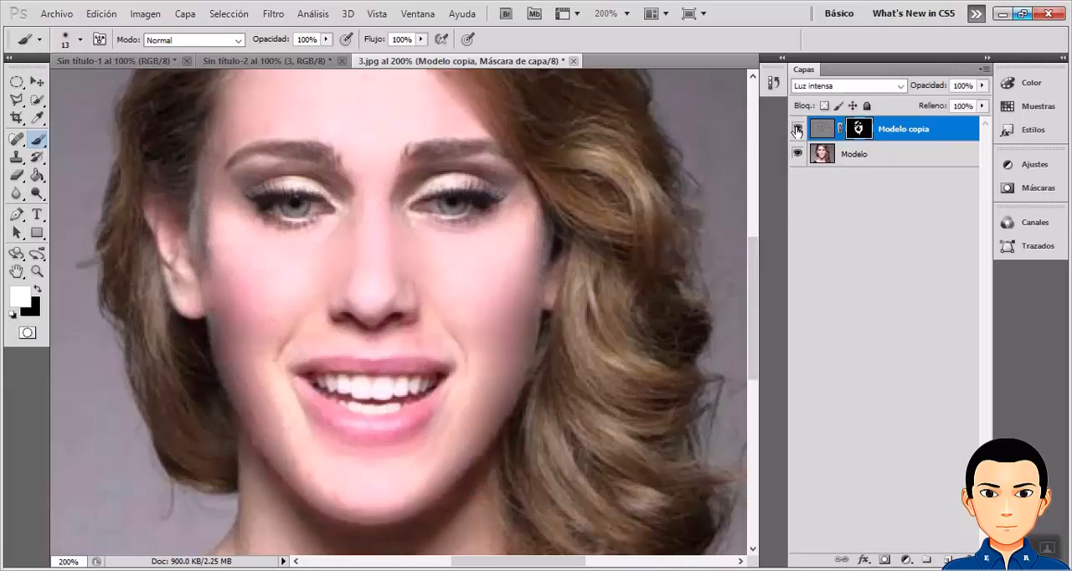
pyautogui.click(797, 131)
pyautogui.click(797, 131)
pyautogui.click(797, 131)
pyautogui.click(797, 131)
pyautogui.click(796, 130)
pyautogui.click(797, 130)
pyautogui.click(797, 130)
pyautogui.click(797, 130)
pyautogui.click(797, 130)
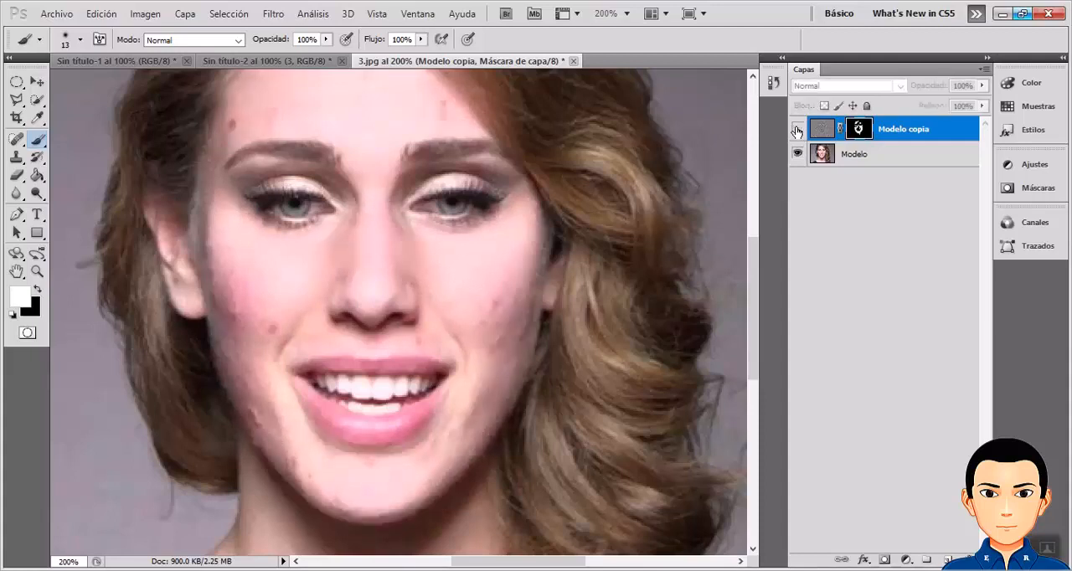
pyautogui.click(797, 131)
pyautogui.click(797, 130)
pyautogui.click(797, 131)
pyautogui.click(797, 131)
pyautogui.click(797, 131)
pyautogui.click(797, 131)
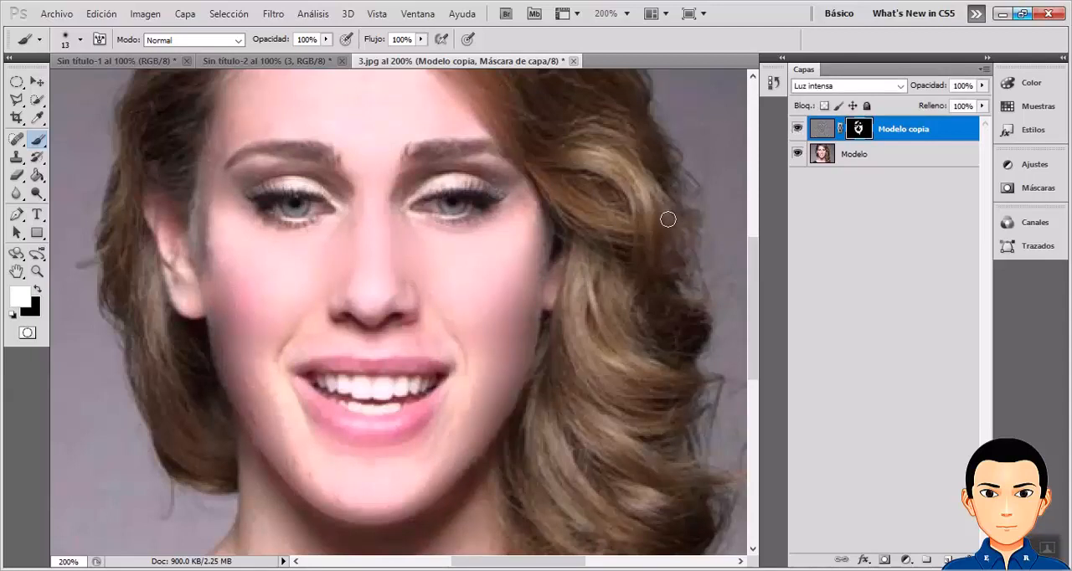
# Reduce the opacity of the Modelo copia layer to 75%.
pyautogui.scroll(-3, 519, 335)
pyautogui.scroll(-6, 500, 371)
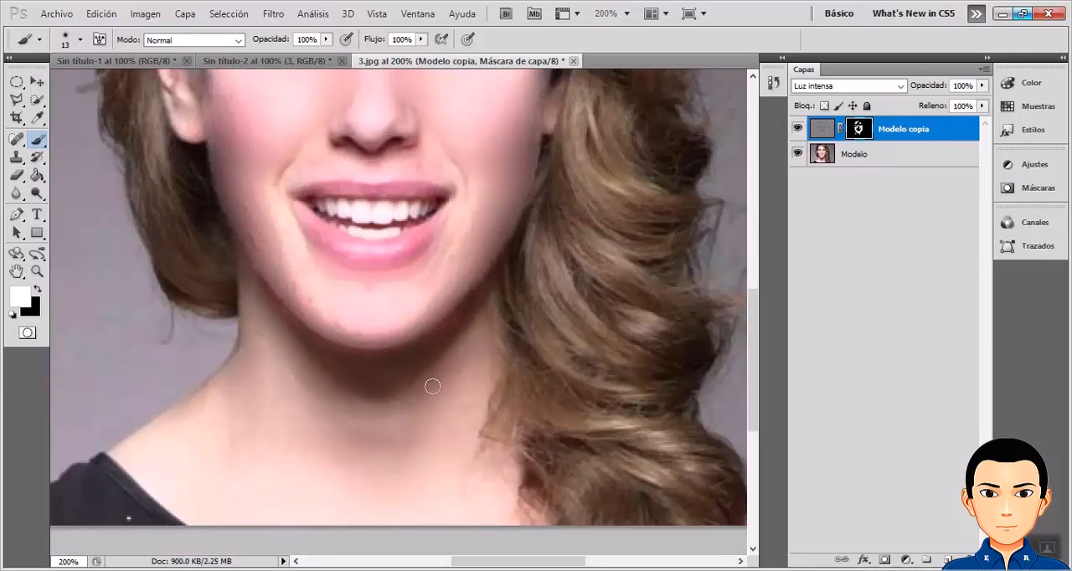
pyautogui.scroll(6, 431, 386)
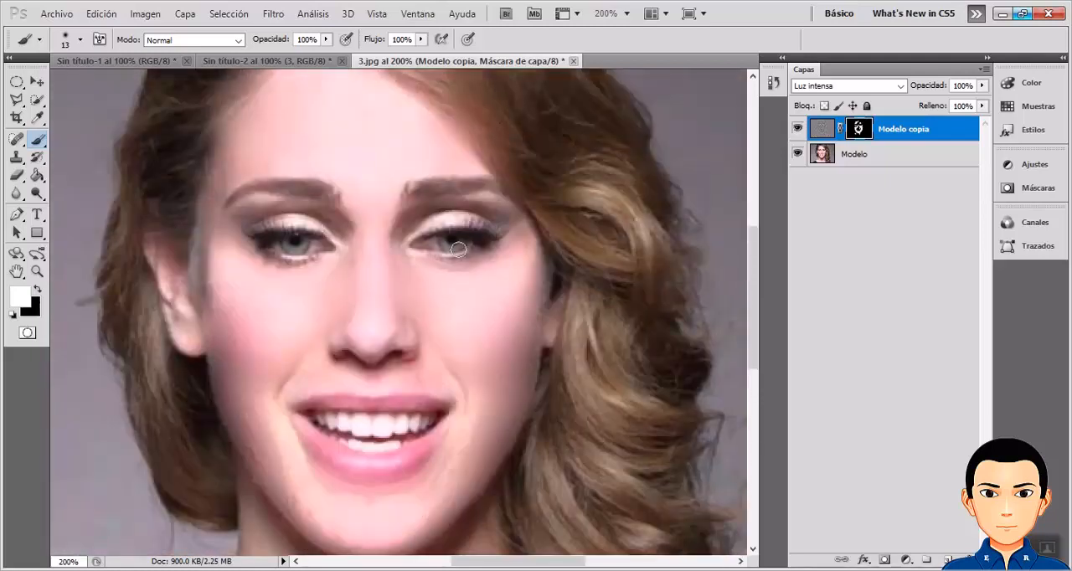
pyautogui.scroll(1, 367, 251)
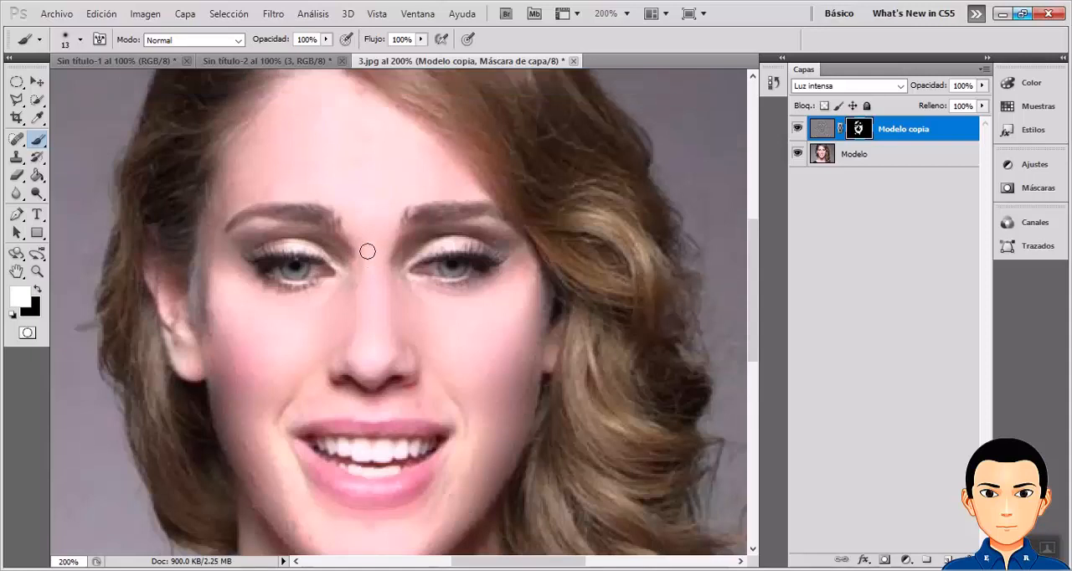
pyautogui.click(940, 89)
pyautogui.click(939, 89)
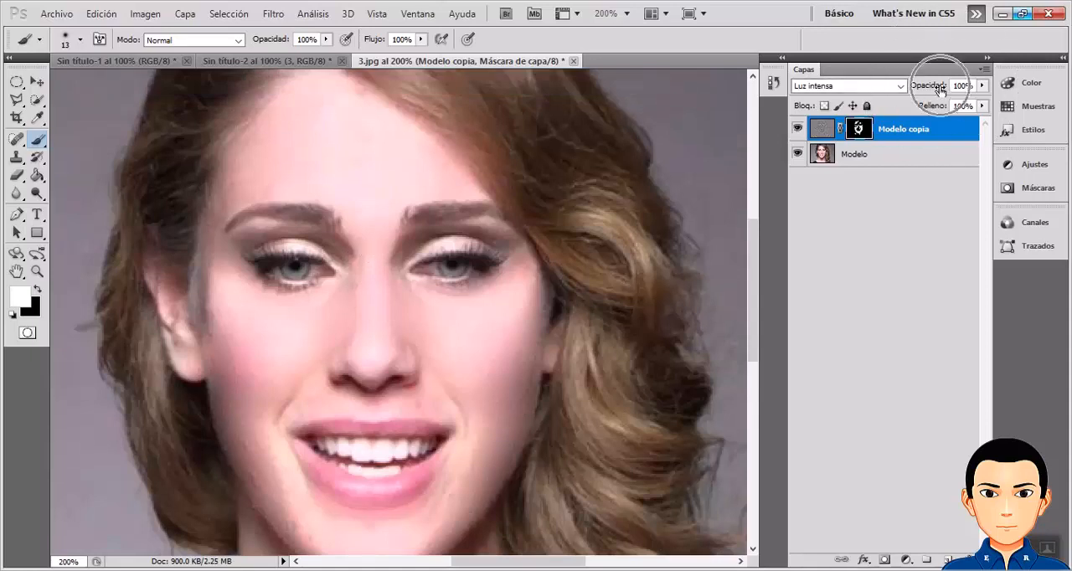
pyautogui.click(939, 88)
pyautogui.click(939, 89)
pyautogui.click(981, 87)
pyautogui.moveTo(981, 101); pyautogui.dragTo(963, 102)
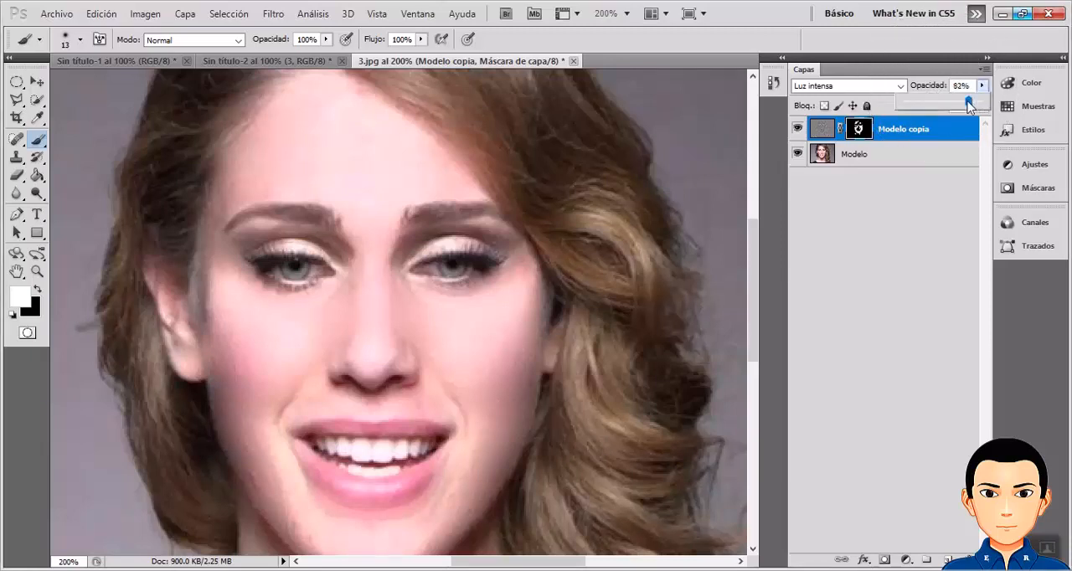
pyautogui.click(484, 347)
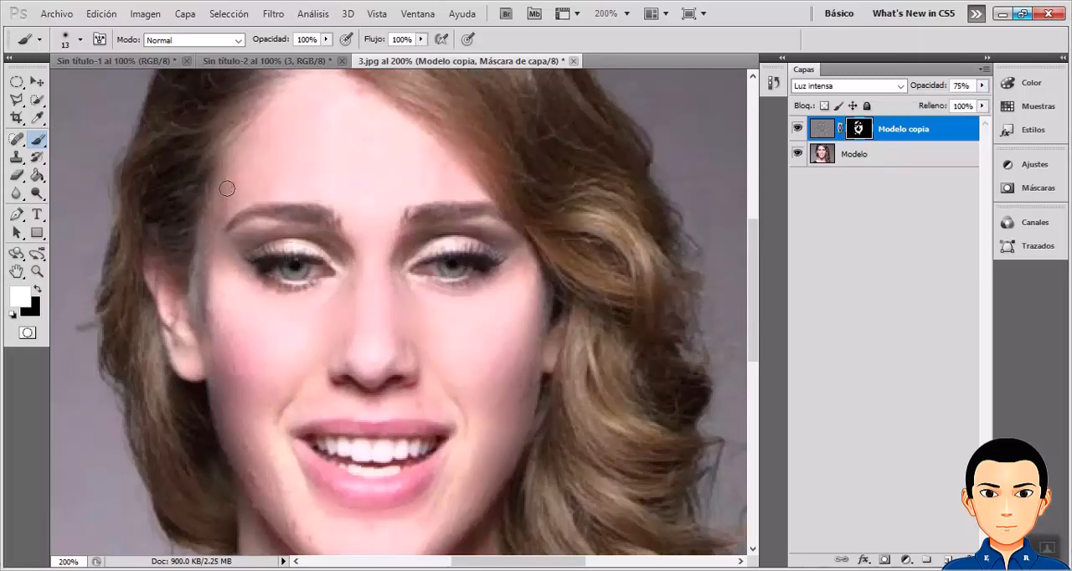
# Set the opacity of the Modelo copia layer to 96%.
pyautogui.press('ctrl')
pyautogui.press('ctrl')
pyautogui.click(982, 85)
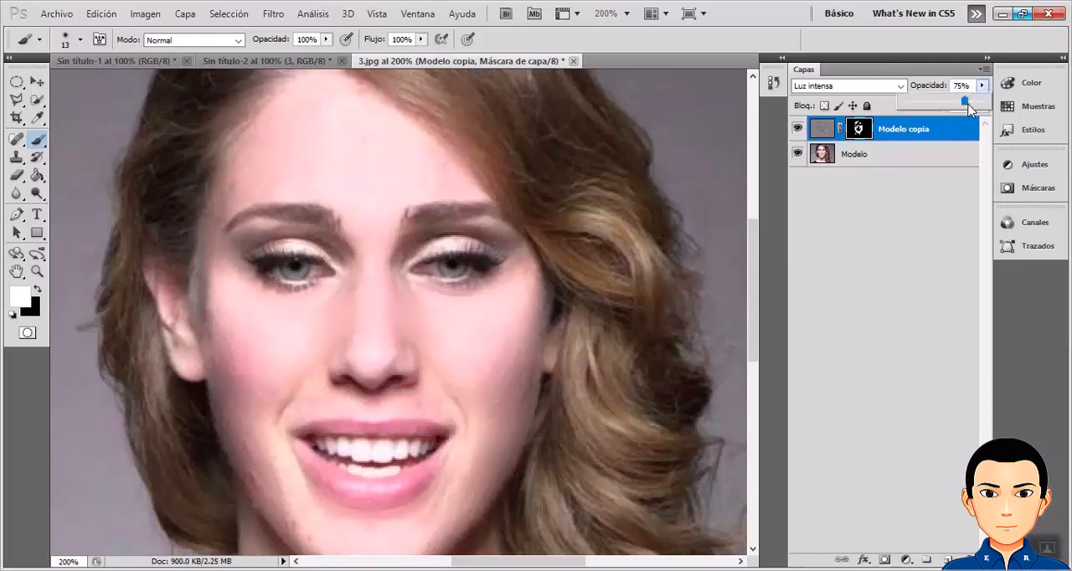
pyautogui.moveTo(966, 102); pyautogui.dragTo(981, 103)
# Paint a short white stroke on the Modelo copia mask over the skin between the lower lip and the jaw.
pyautogui.scroll(-2, 506, 348)
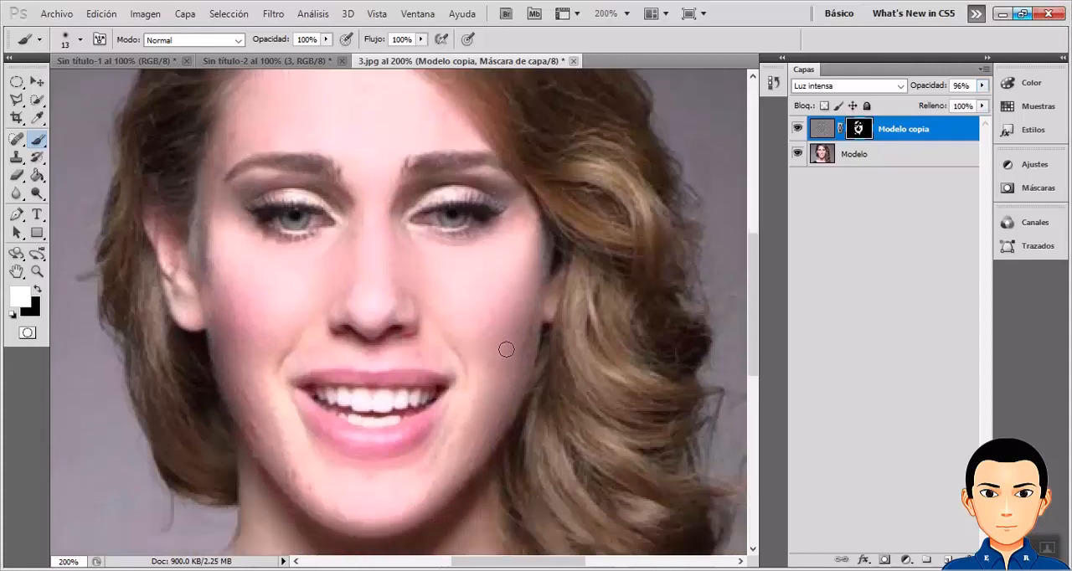
pyautogui.scroll(-6, 506, 348)
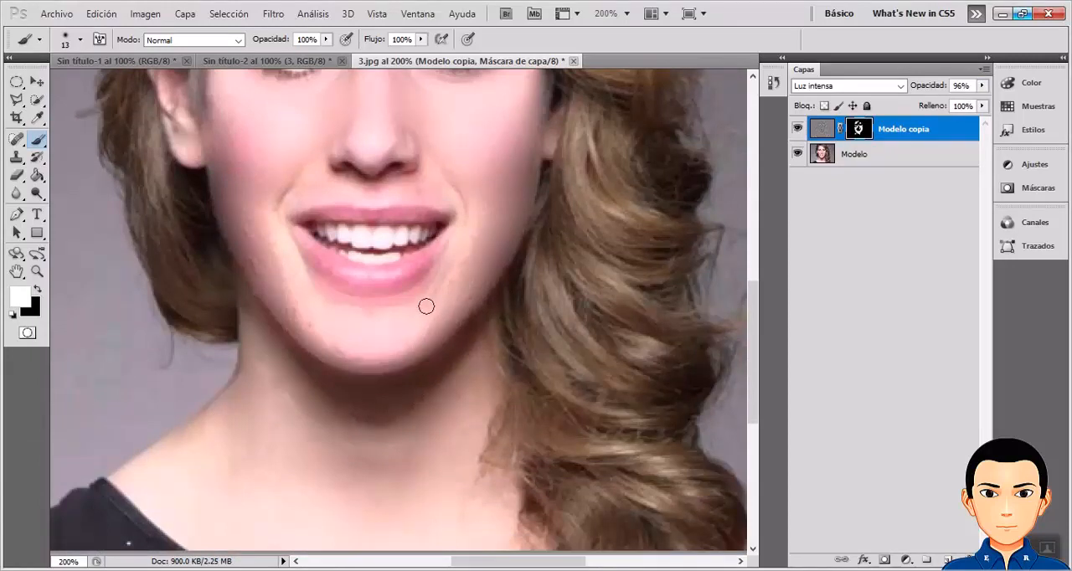
pyautogui.moveTo(437, 299)
pyautogui.mouseDown()
pyautogui.moveTo(468, 301)
pyautogui.moveTo(452, 290)
pyautogui.mouseUp()
pyautogui.scroll(5, 478, 270)
pyautogui.scroll(2, 480, 269)
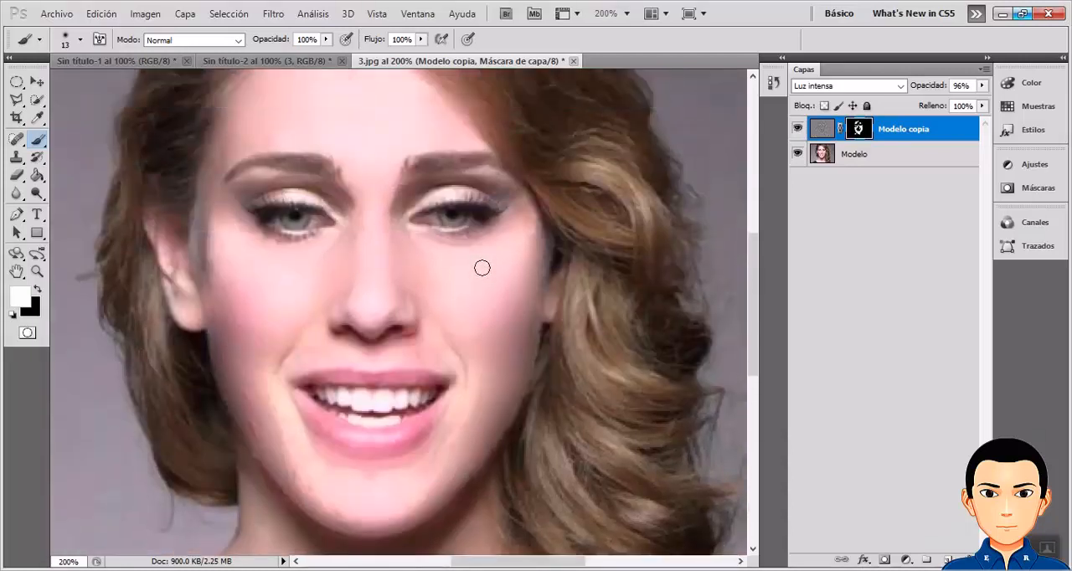
pyautogui.scroll(2, 480, 268)
pyautogui.scroll(2, 484, 269)
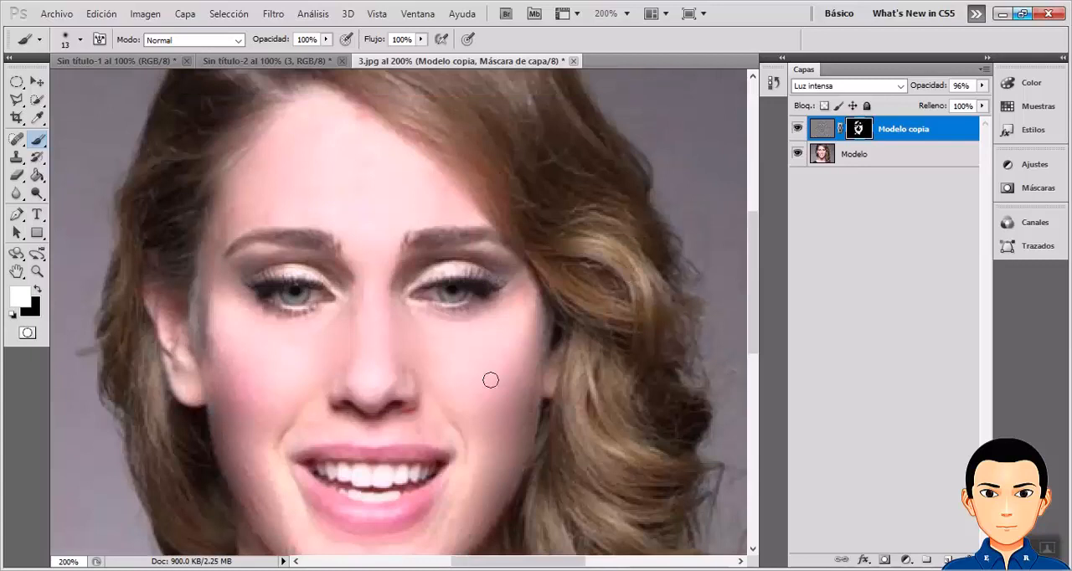
# Check the final retouch against the original by hiding the Modelo copia layer, and leave the layer visible.
pyautogui.click(798, 129)
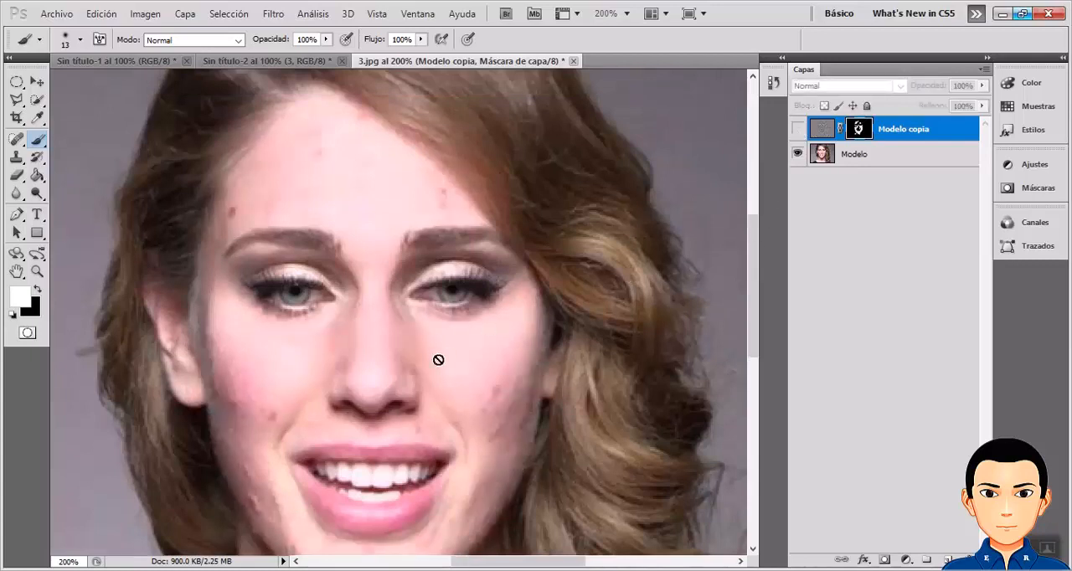
pyautogui.scroll(-2, 438, 361)
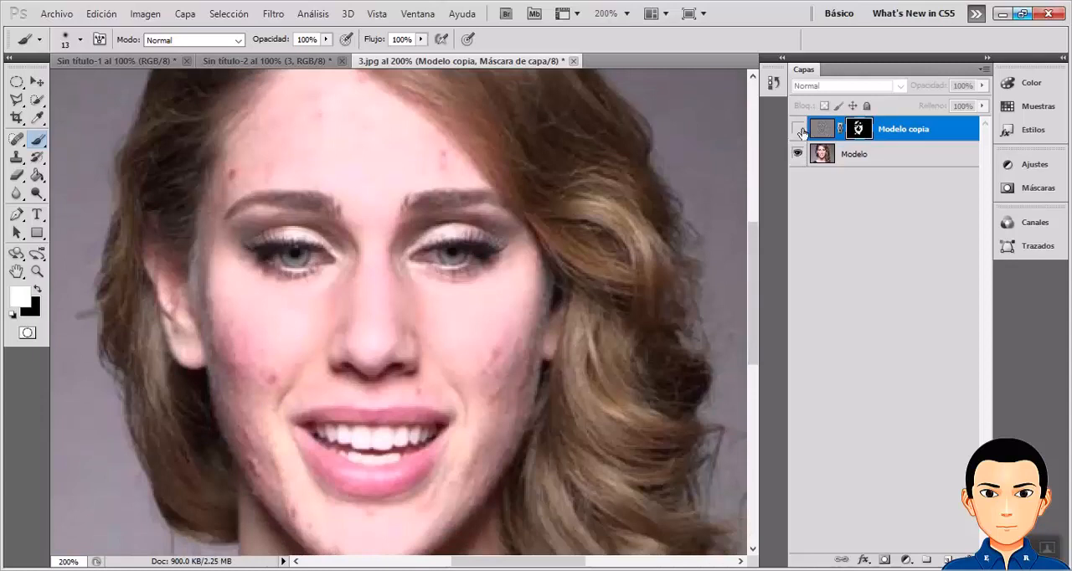
pyautogui.click(797, 130)
pyautogui.click(798, 130)
pyautogui.click(798, 130)
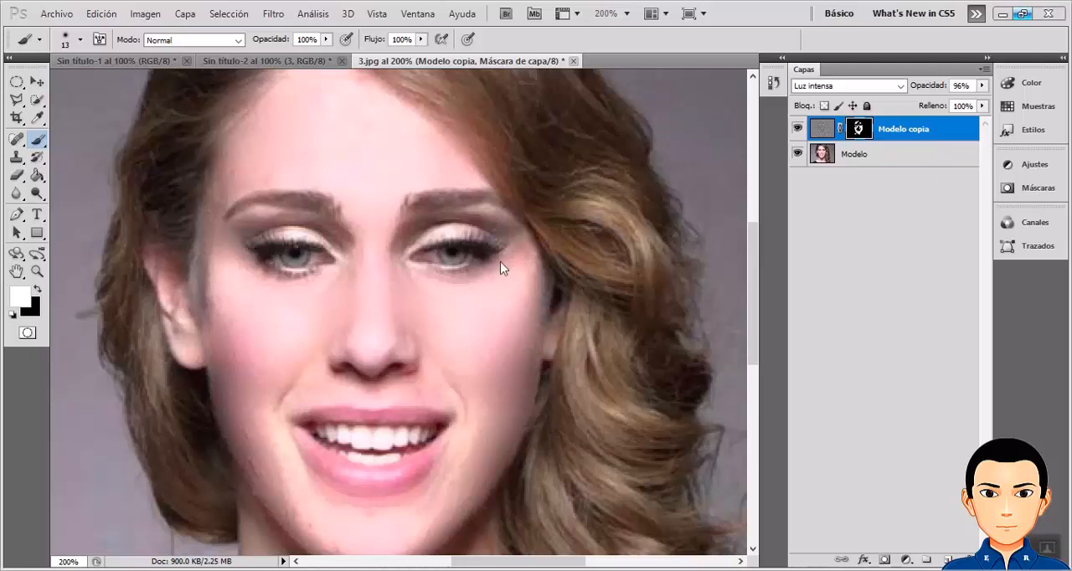
# Save the document in the IMPERFECCIONES folder as Modelo in Photoshop PSD format, with layers and maximized compatibility.
pyautogui.click(57, 14)
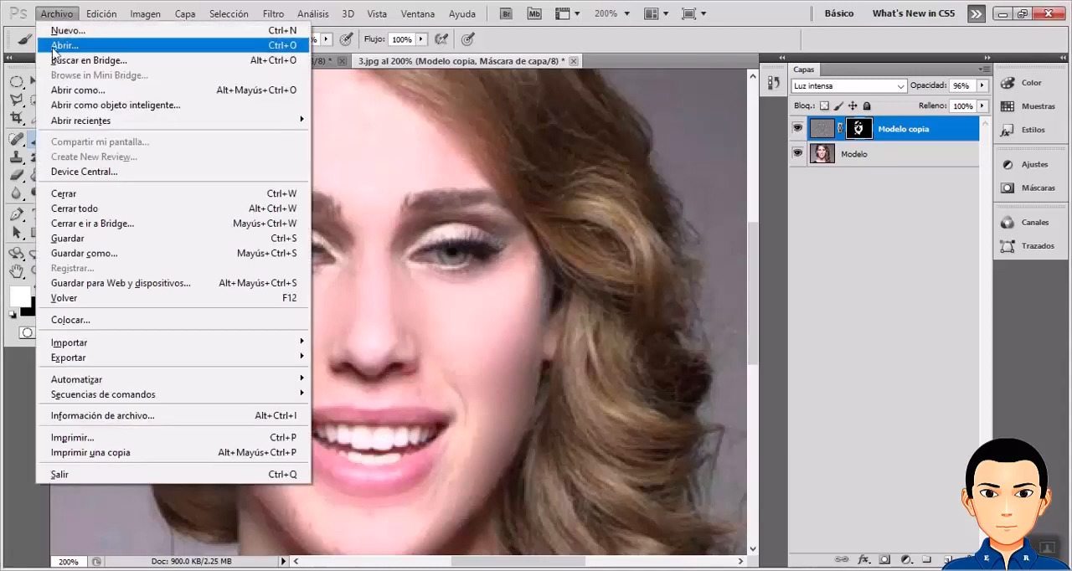
pyautogui.click(105, 255)
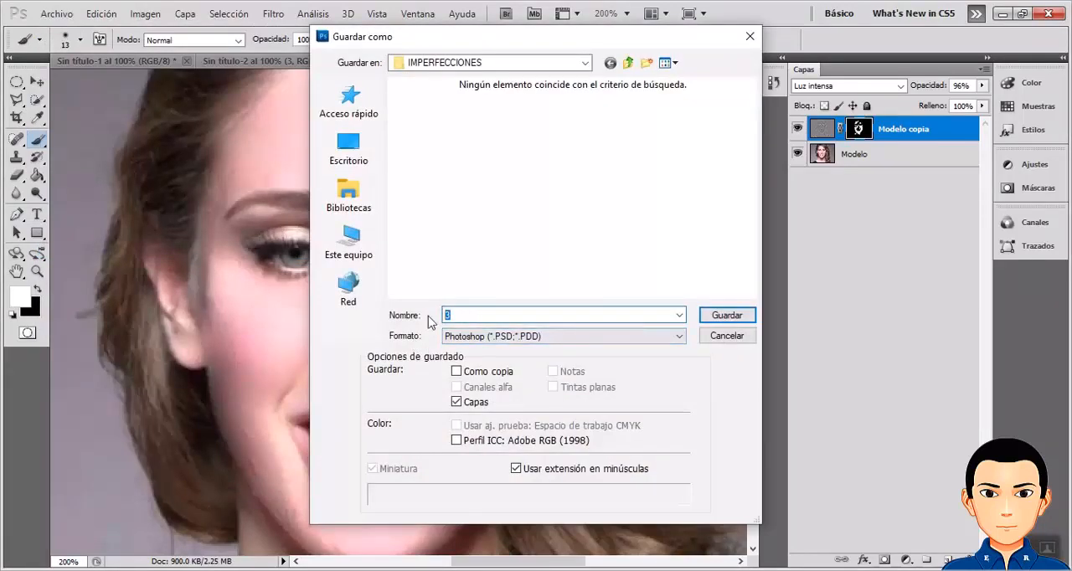
pyautogui.write('Modelo')
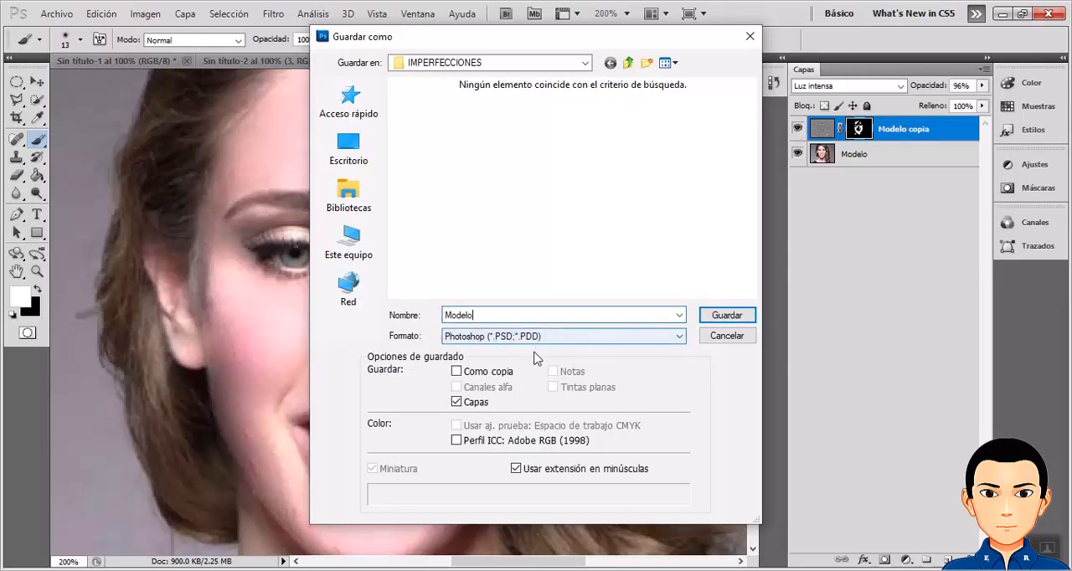
pyautogui.click(716, 316)
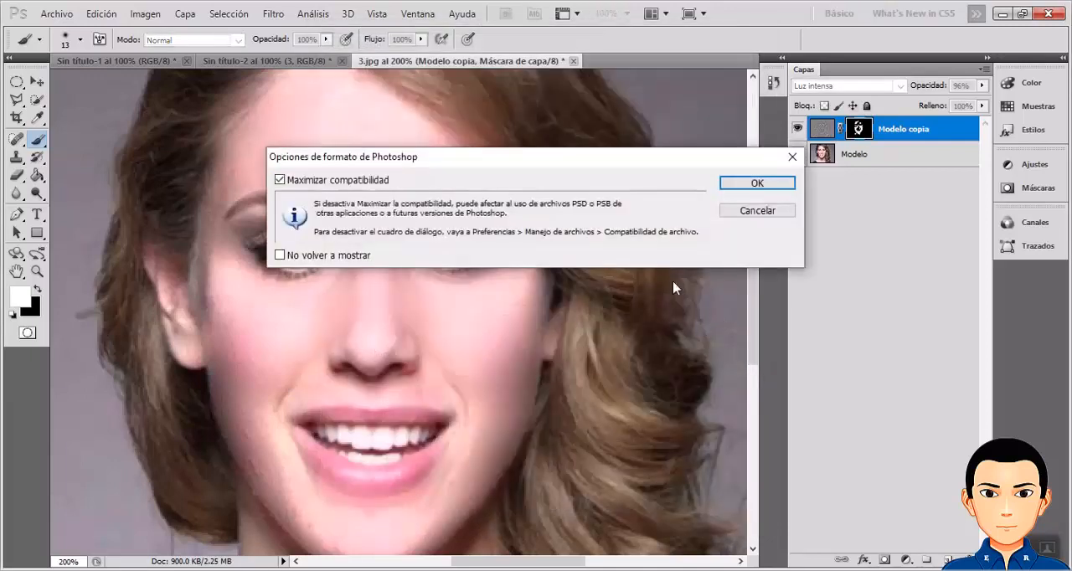
pyautogui.moveTo(633, 163); pyautogui.dragTo(589, 162)
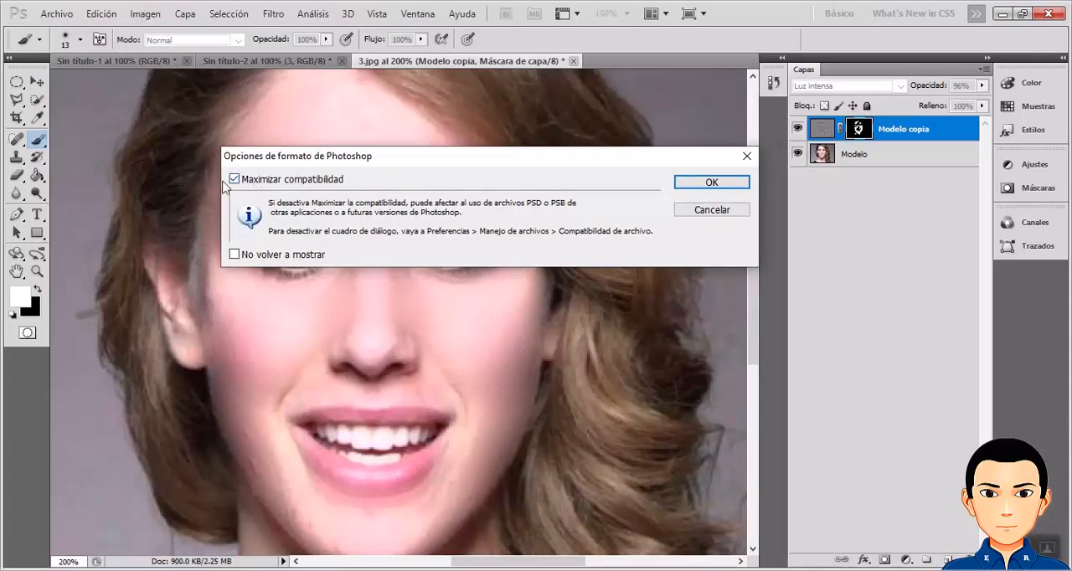
pyautogui.click(708, 182)
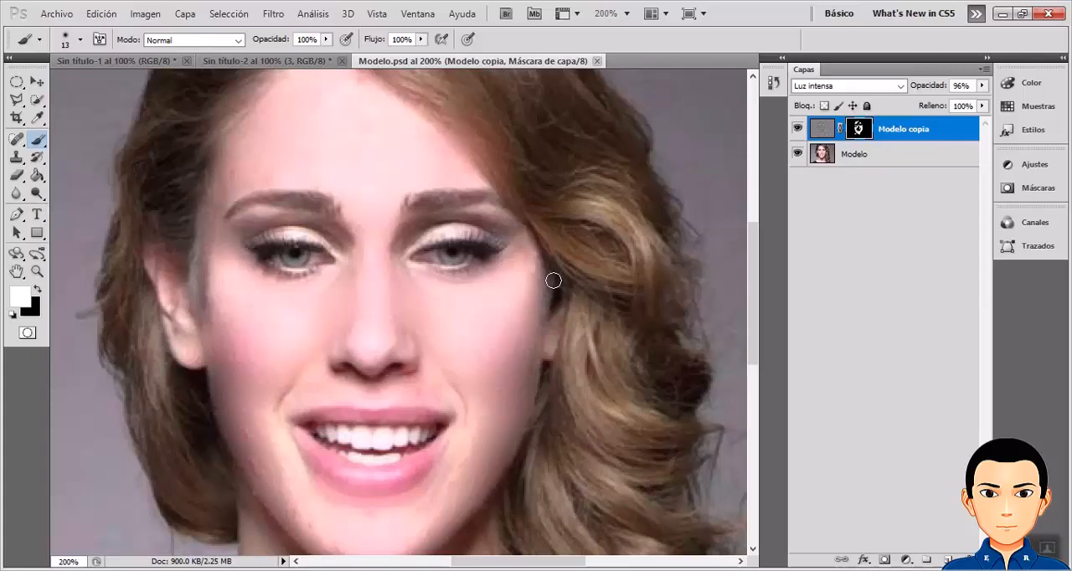
# Save a JPEG copy as Modelo.jpg in the IMPERFECCIONES folder with quality 8 (Alta) and the standard baseline format.
pyautogui.click(58, 19)
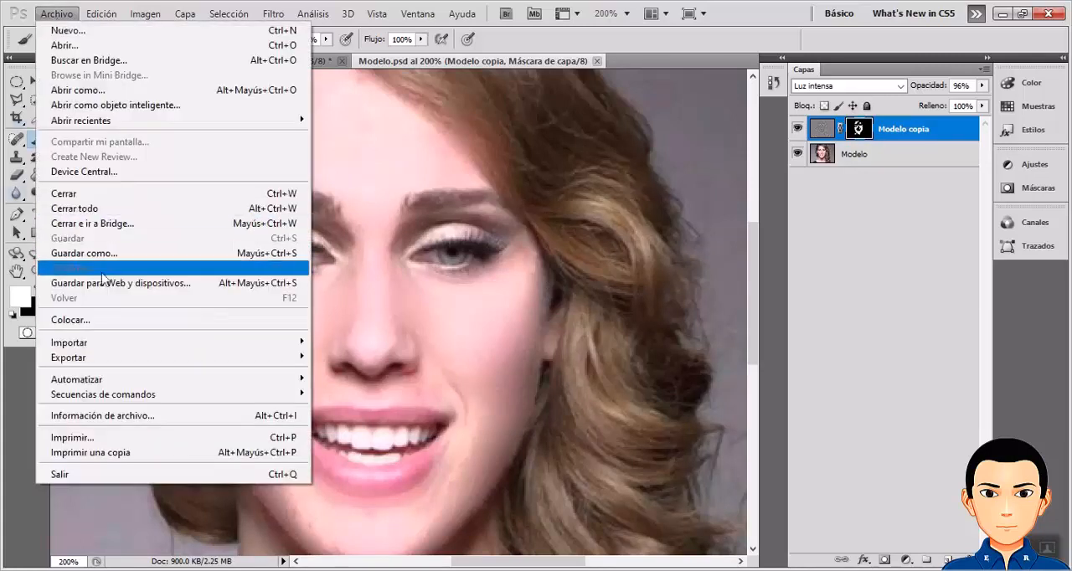
pyautogui.click(109, 260)
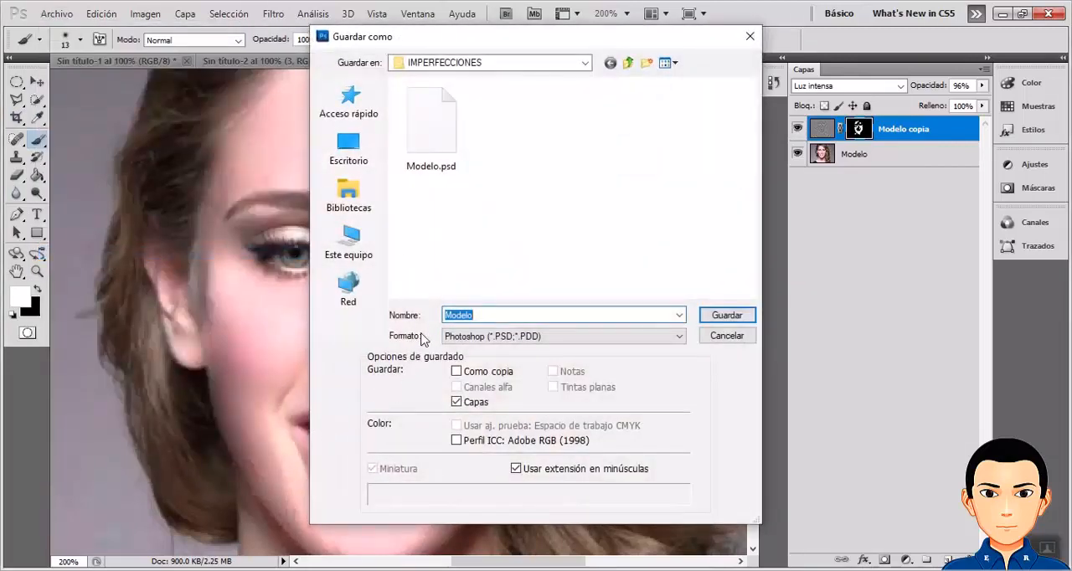
pyautogui.click(525, 338)
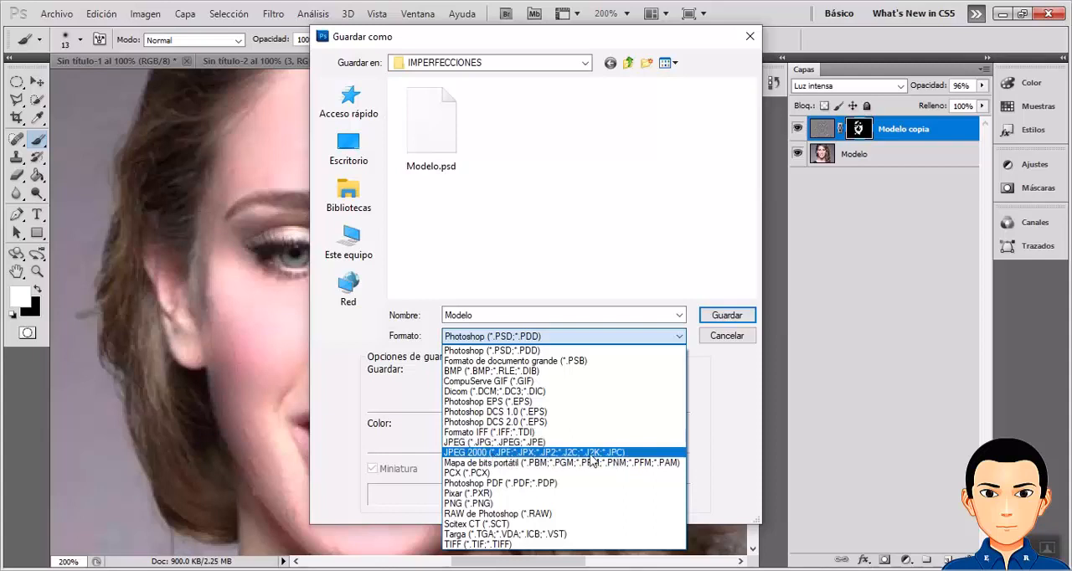
pyautogui.click(531, 449)
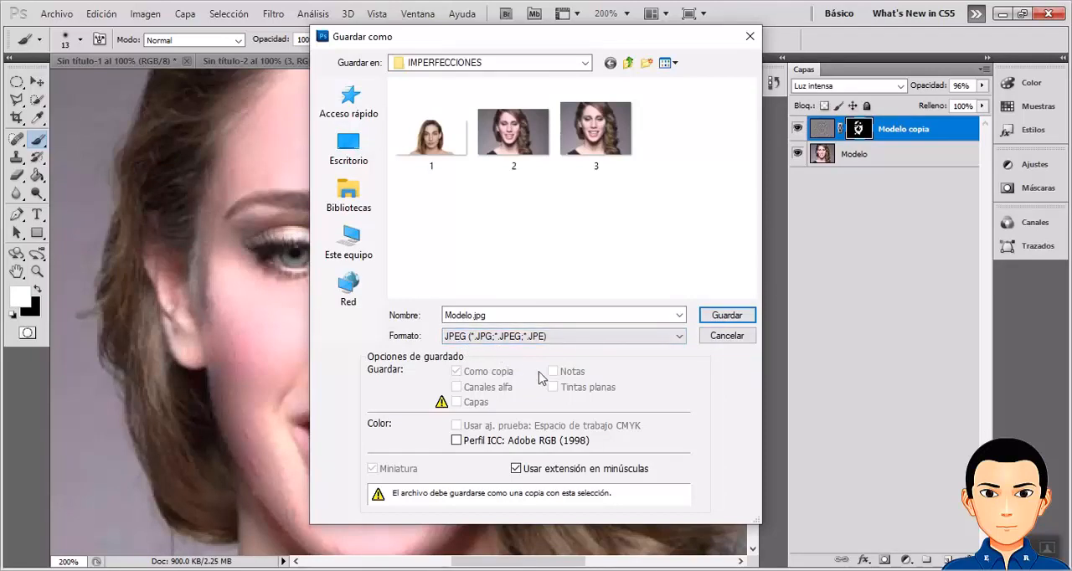
pyautogui.click(726, 316)
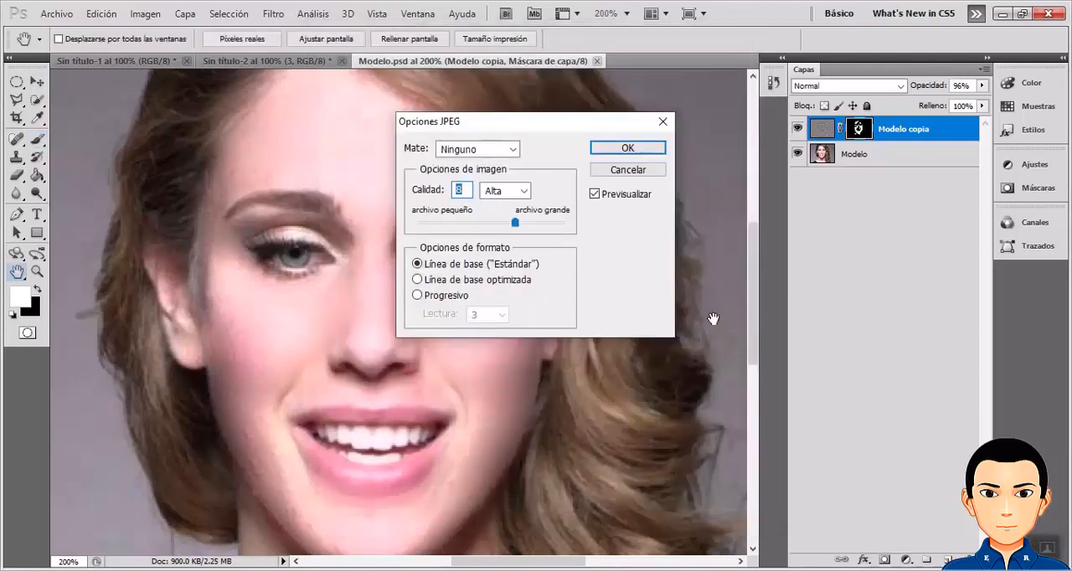
pyautogui.moveTo(473, 127); pyautogui.dragTo(407, 160)
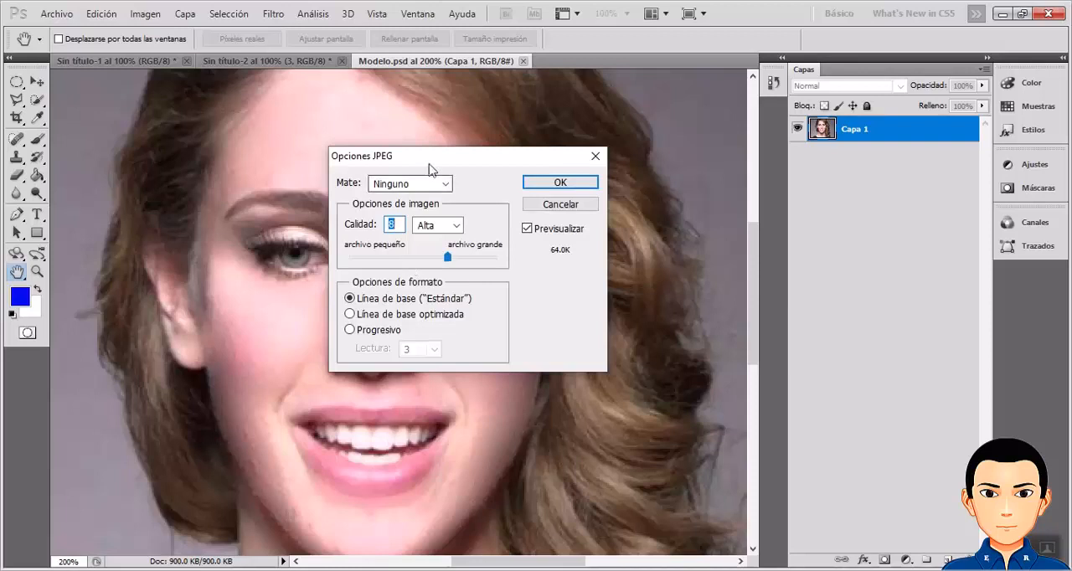
pyautogui.moveTo(440, 163); pyautogui.dragTo(455, 145)
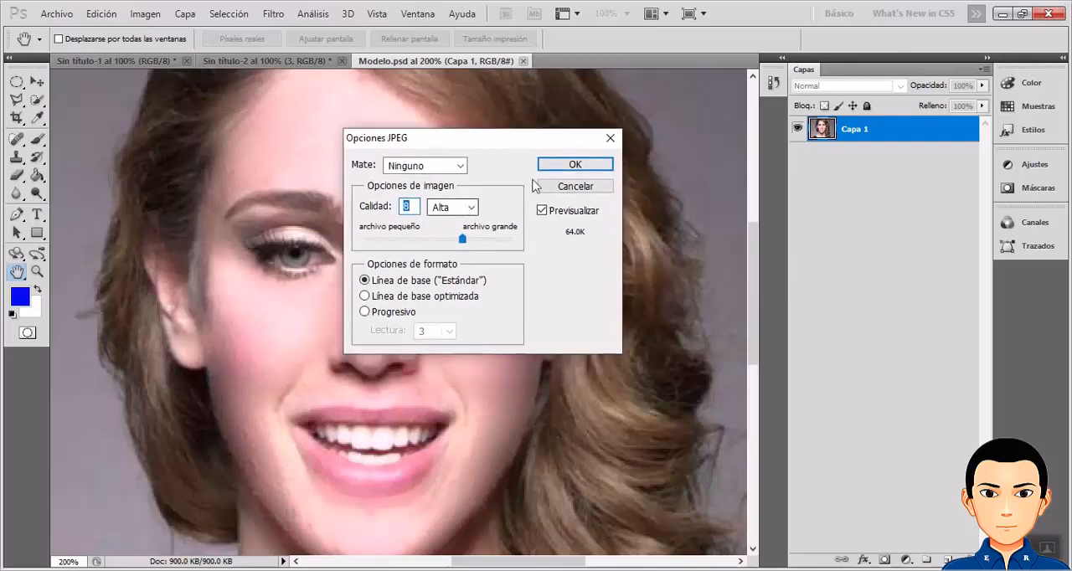
pyautogui.click(569, 165)
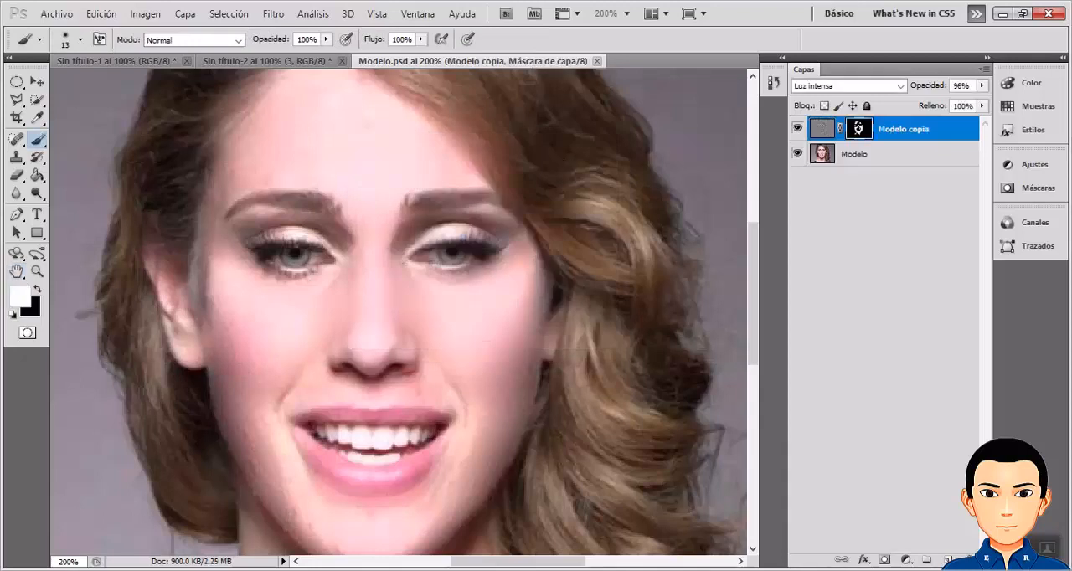
pyautogui.moveTo(403, 570)
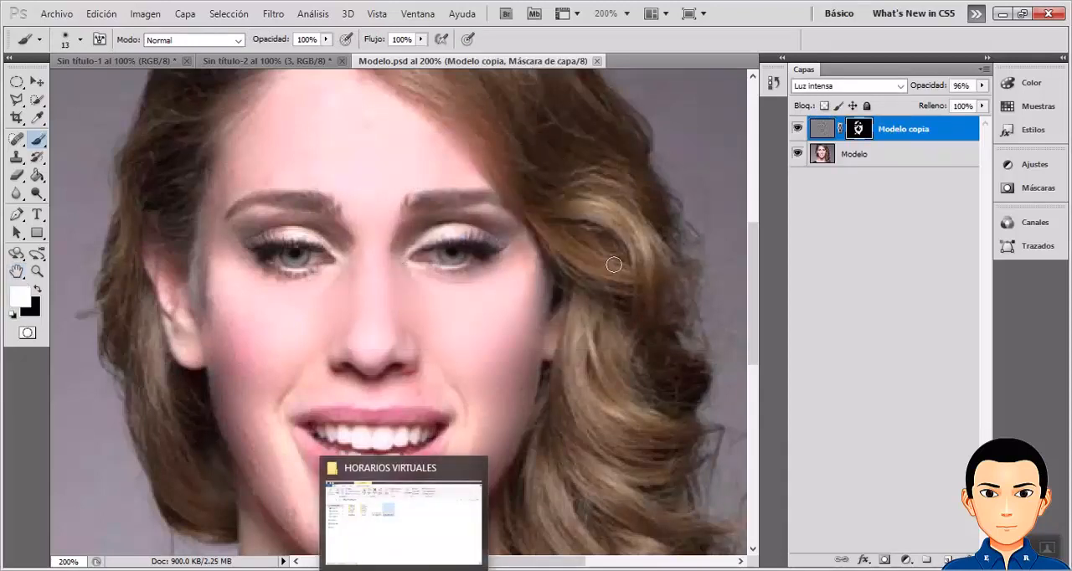